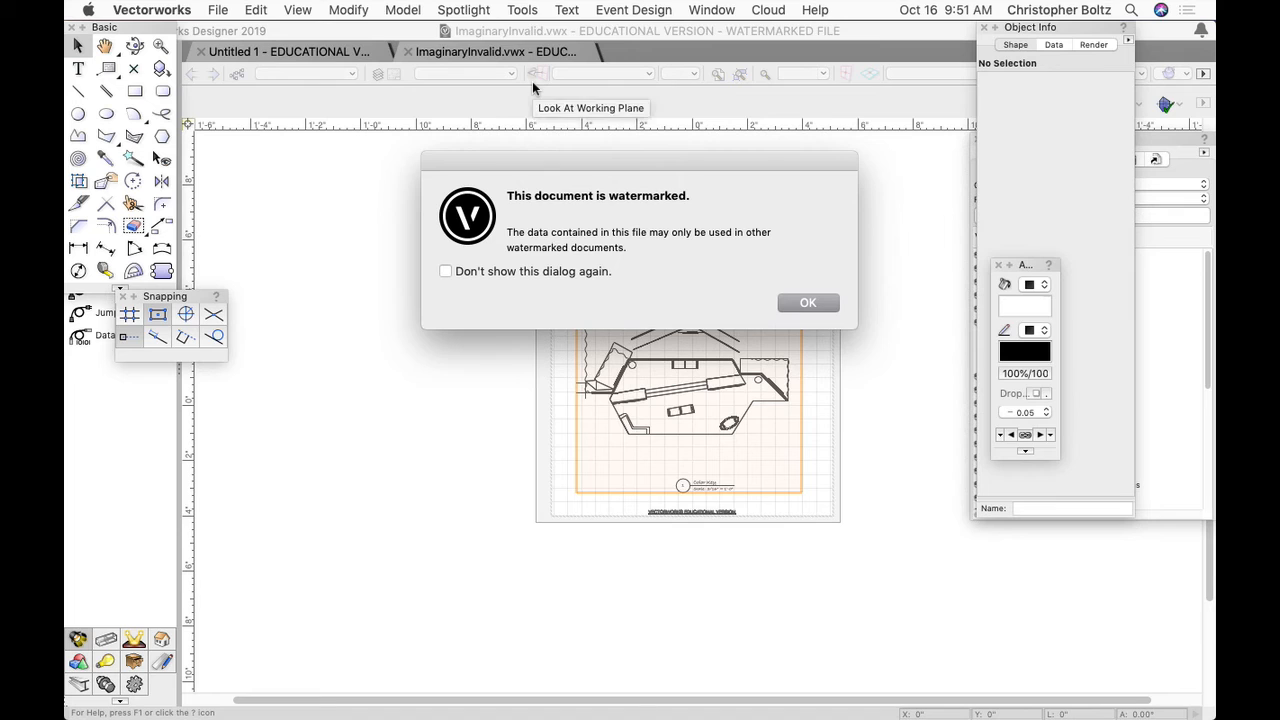
Dismiss the watermark notice and make the Lighting design layer active
{"action": "left_click", "coordinate": [784, 305]}
{"action": "left_click", "coordinate": [458, 74]}
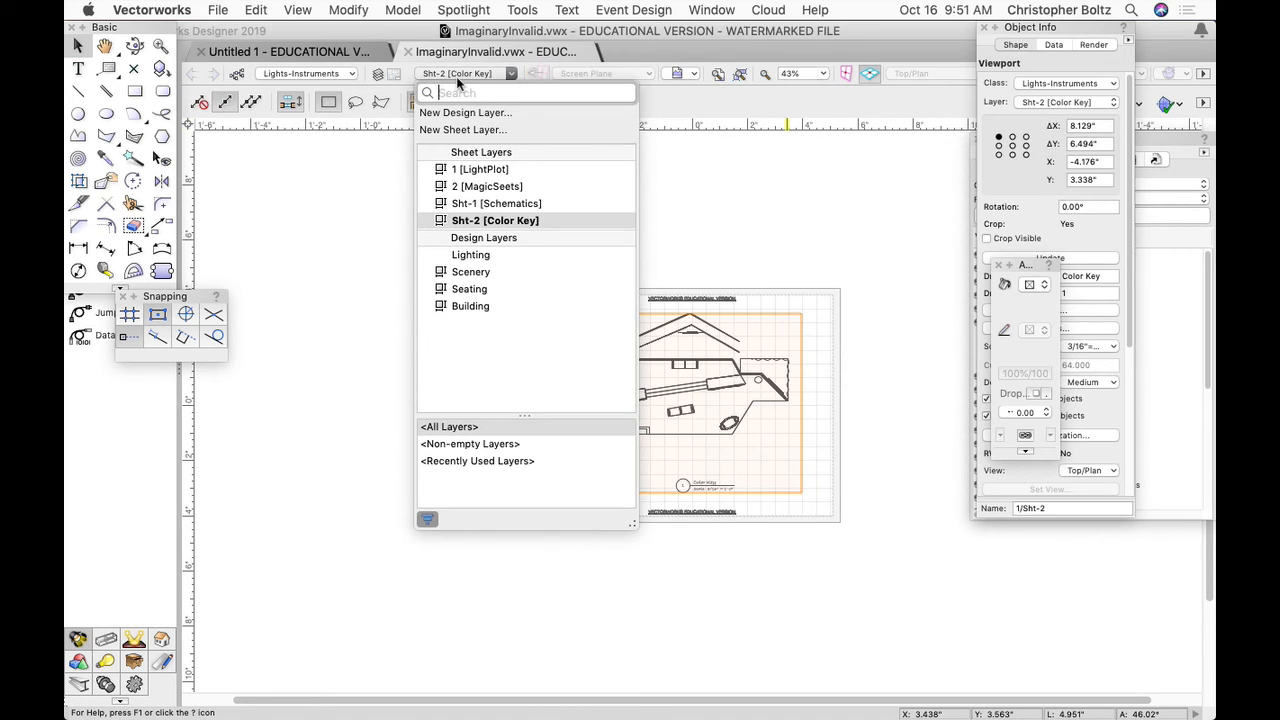
{"action": "left_click", "coordinate": [457, 258]}
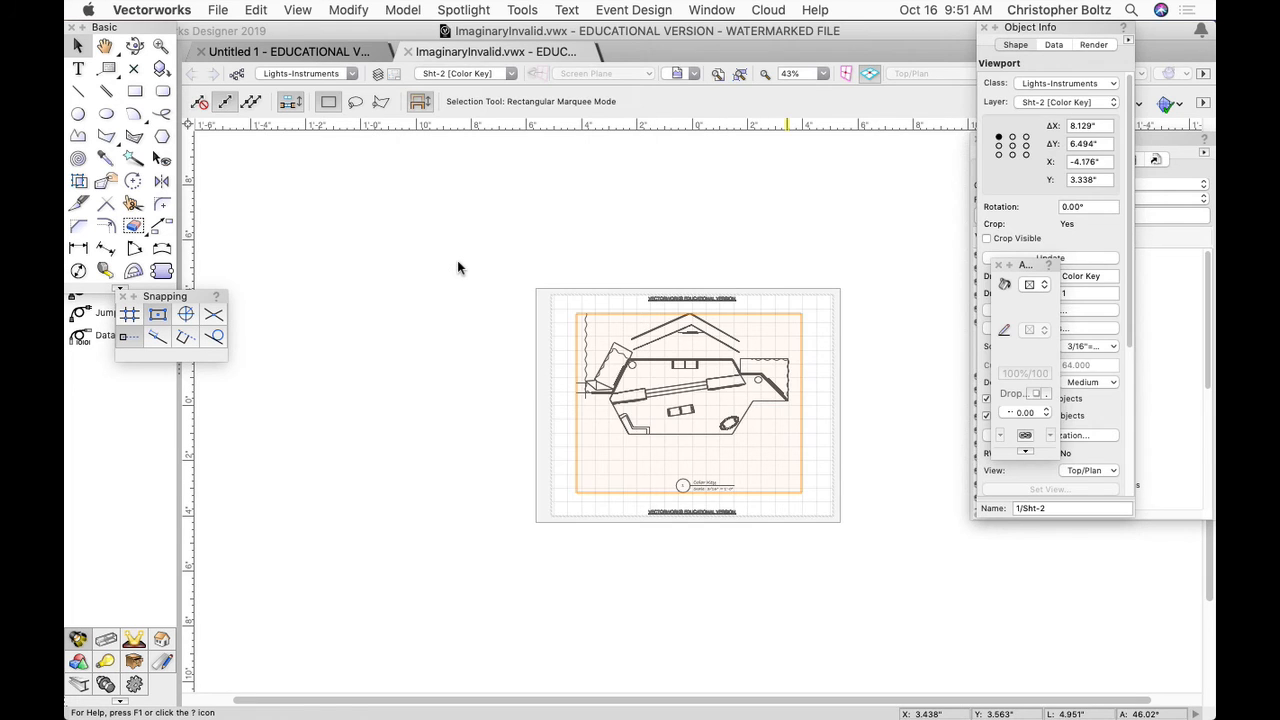
Draw a circle 5' in diameter in the empty space outside the room's left wall
{"action": "left_click", "coordinate": [78, 113]}
{"action": "left_click", "coordinate": [364, 310]}
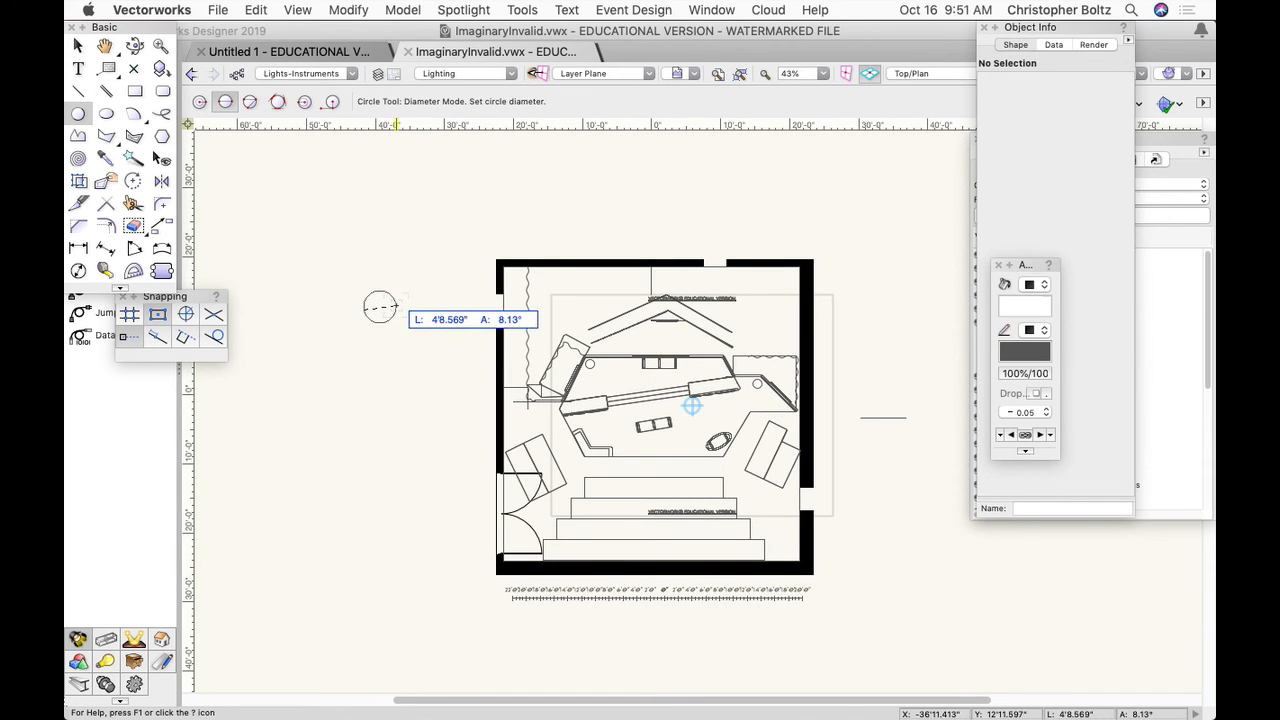
{"action": "key", "text": "Tab"}
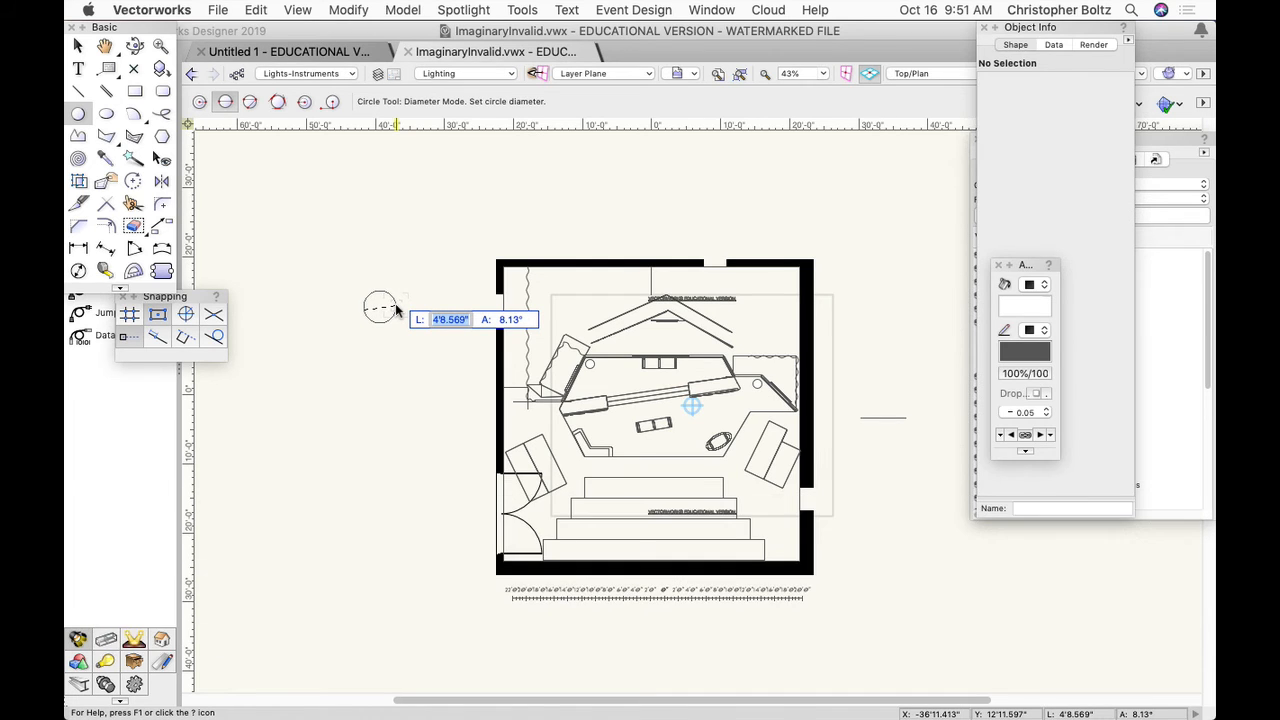
{"action": "type", "text": "5'"}
{"action": "key", "text": "Return"}
{"action": "key", "text": "Return"}
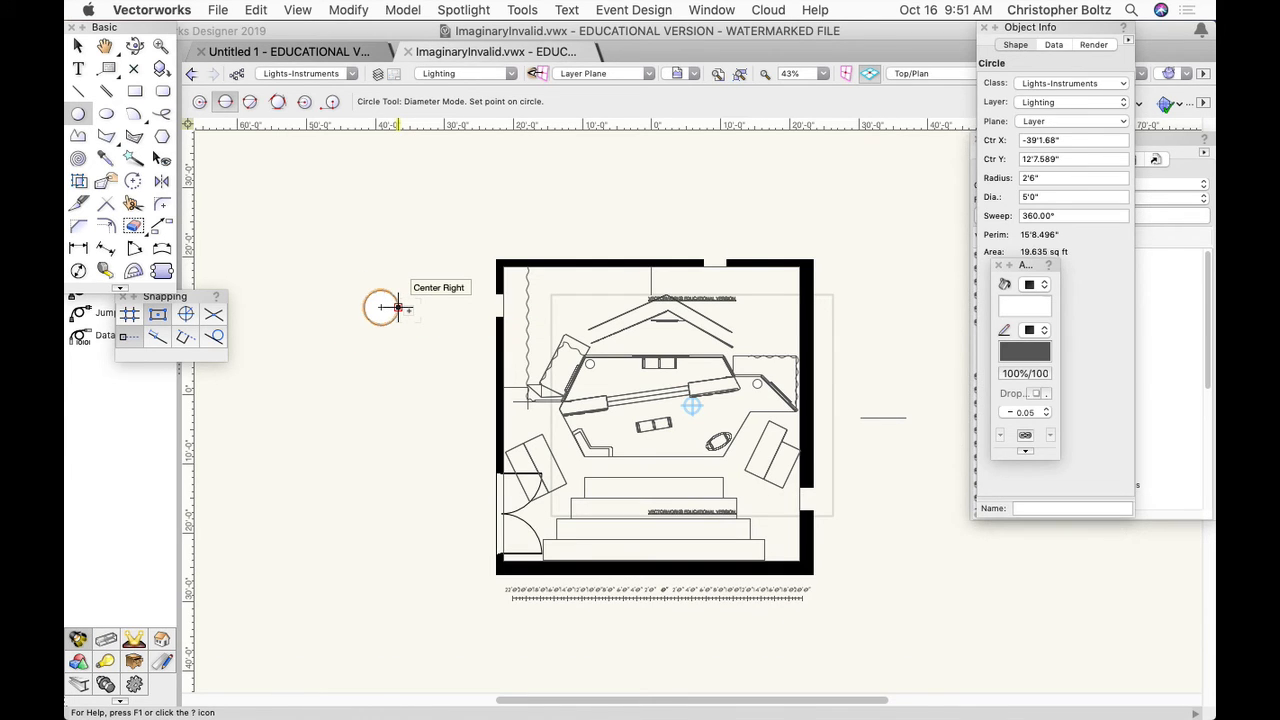
{"action": "key", "text": "Escape"}
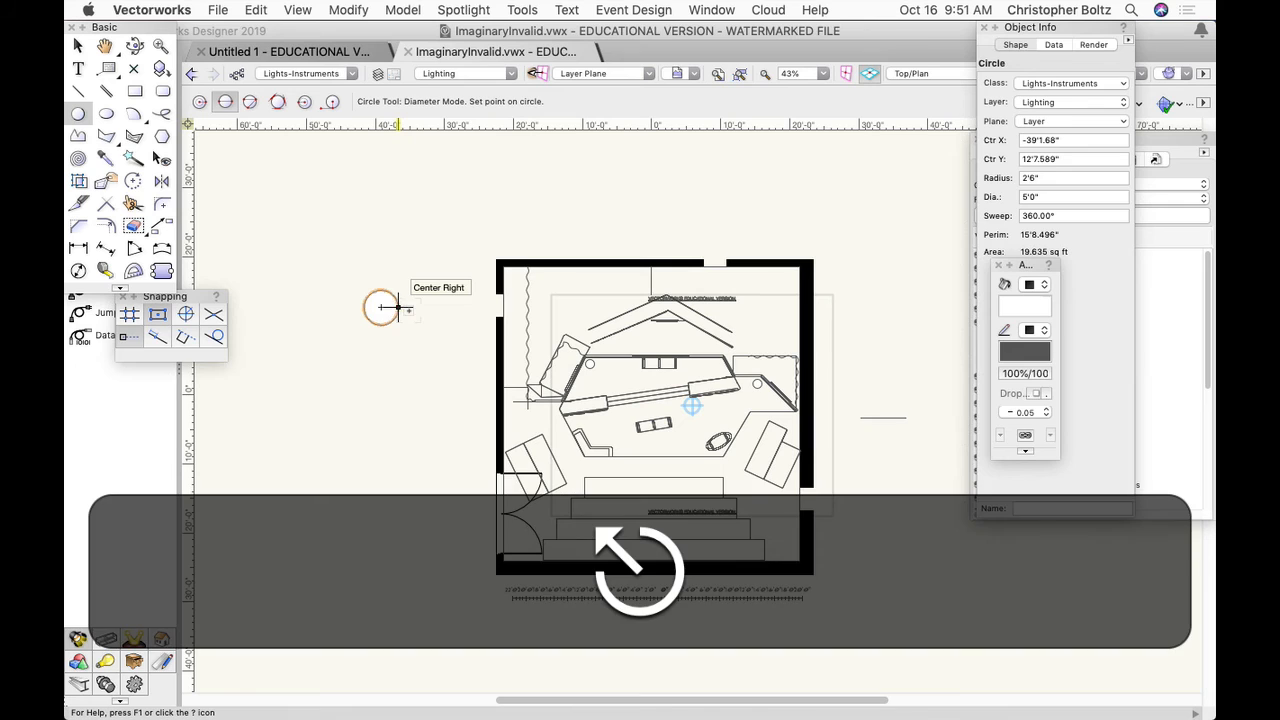
Give the circle no fill and a red pen colour
{"action": "left_click", "coordinate": [1044, 285]}
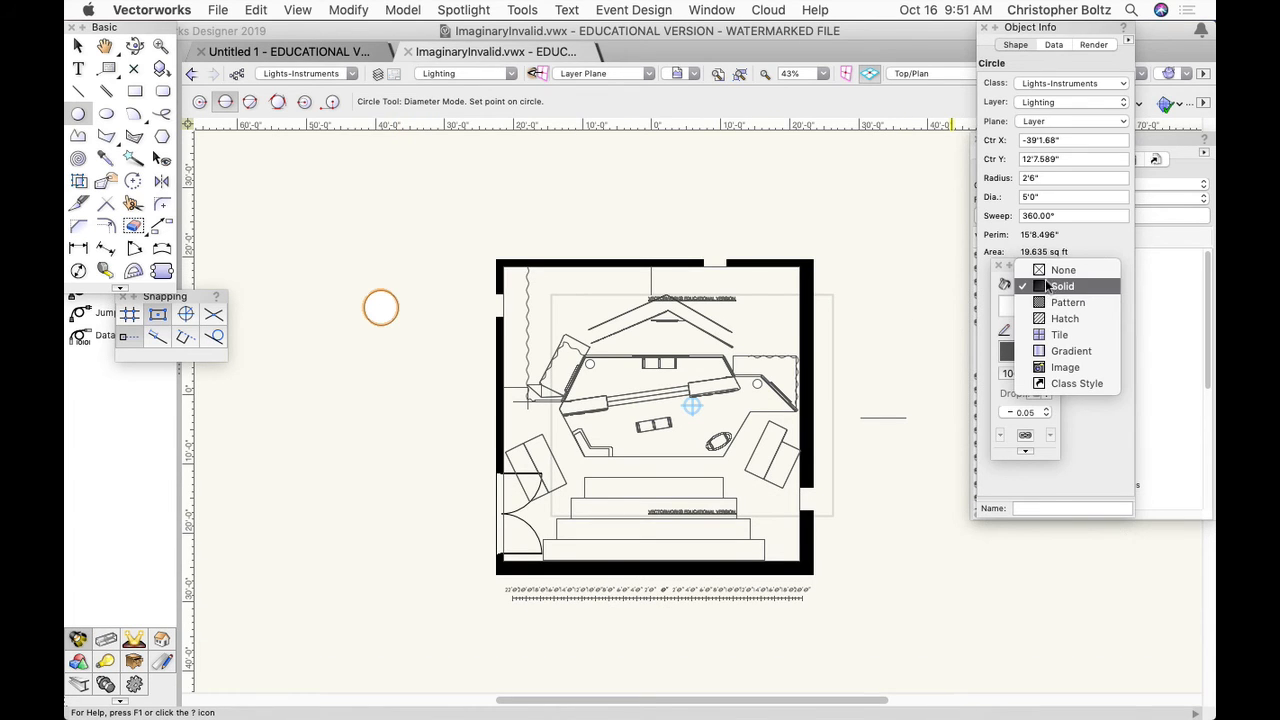
{"action": "left_click", "coordinate": [1052, 266]}
{"action": "left_click", "coordinate": [1013, 352]}
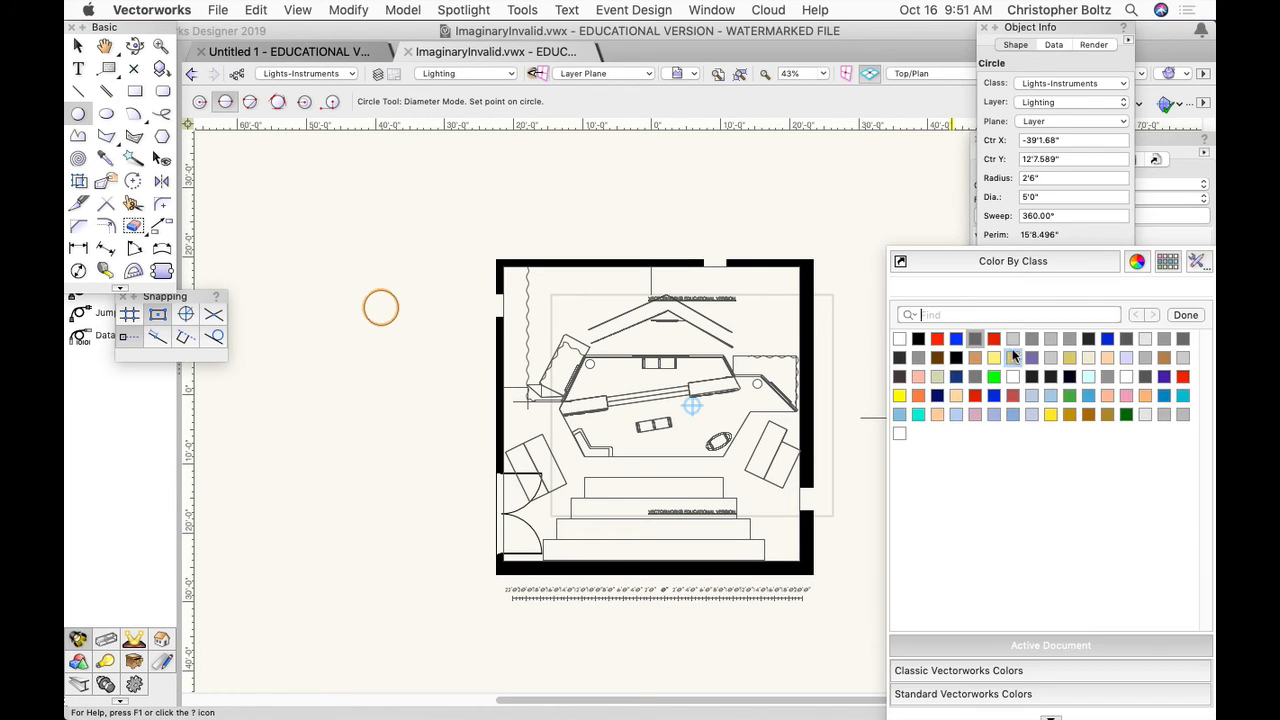
{"action": "left_click", "coordinate": [939, 349]}
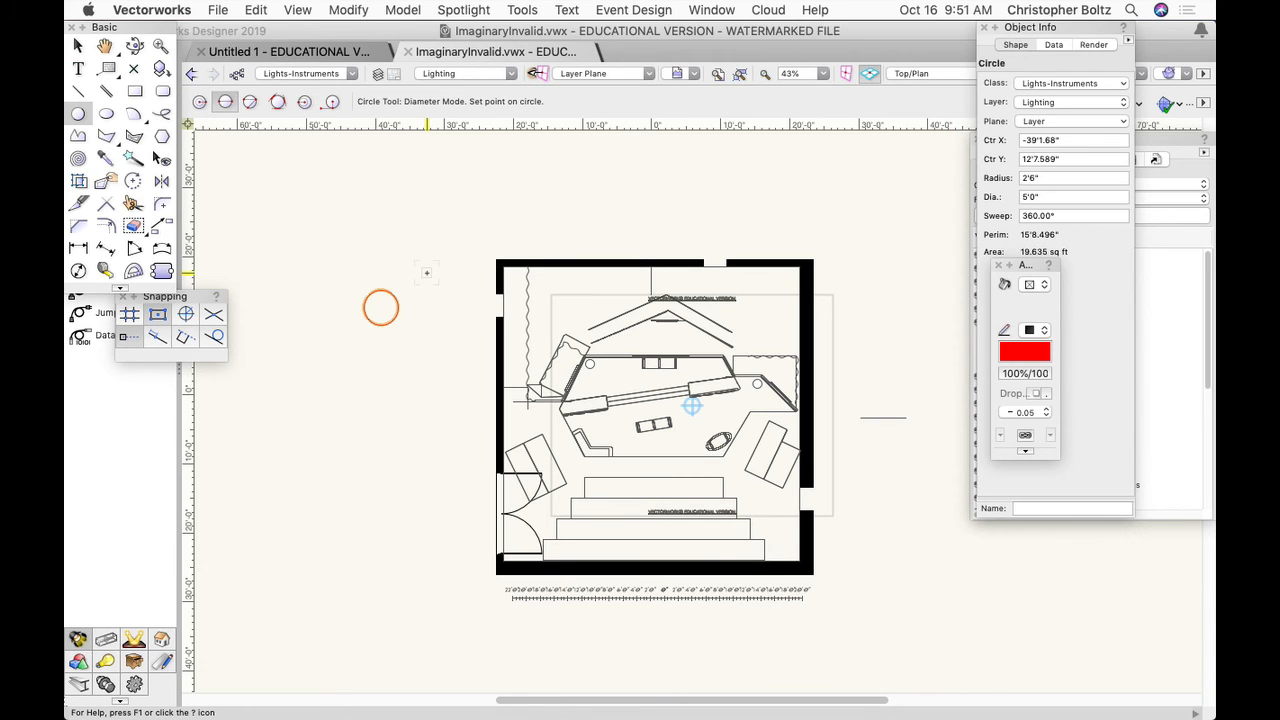
Set the circle's radius to 5'
{"action": "key", "text": "x"}
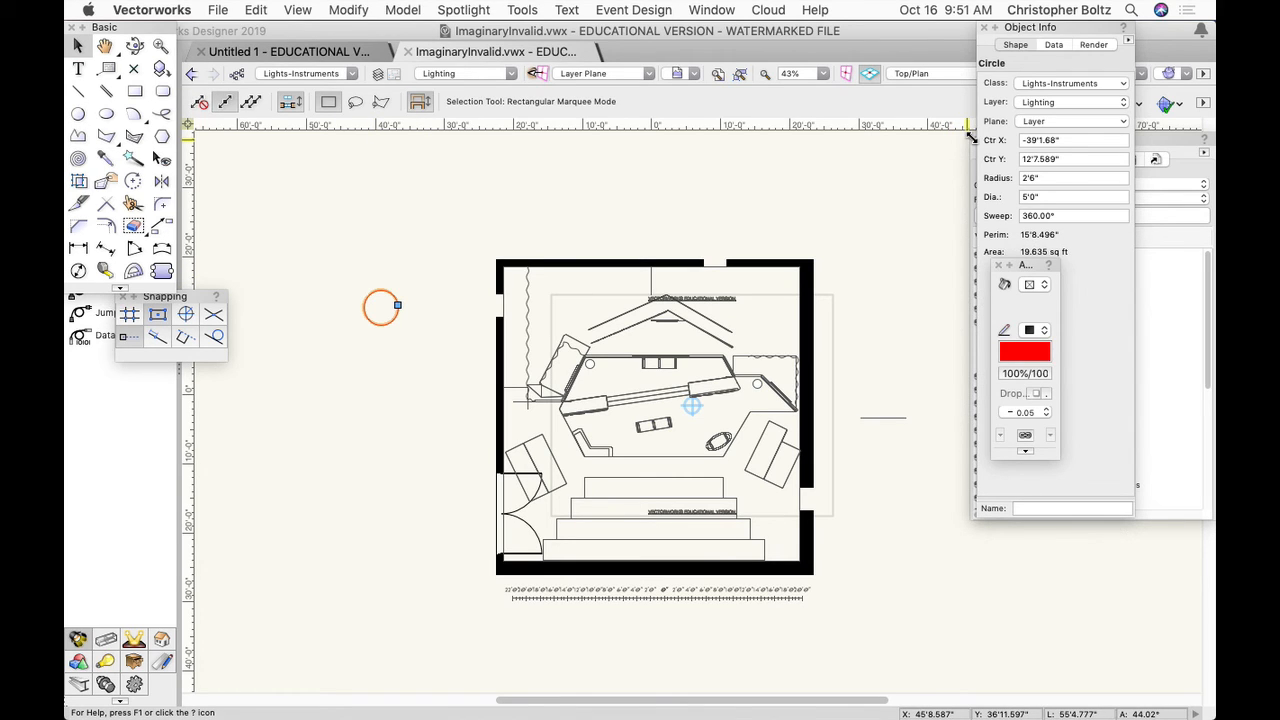
{"action": "left_click", "coordinate": [1053, 178]}
{"action": "type", "text": "5"}
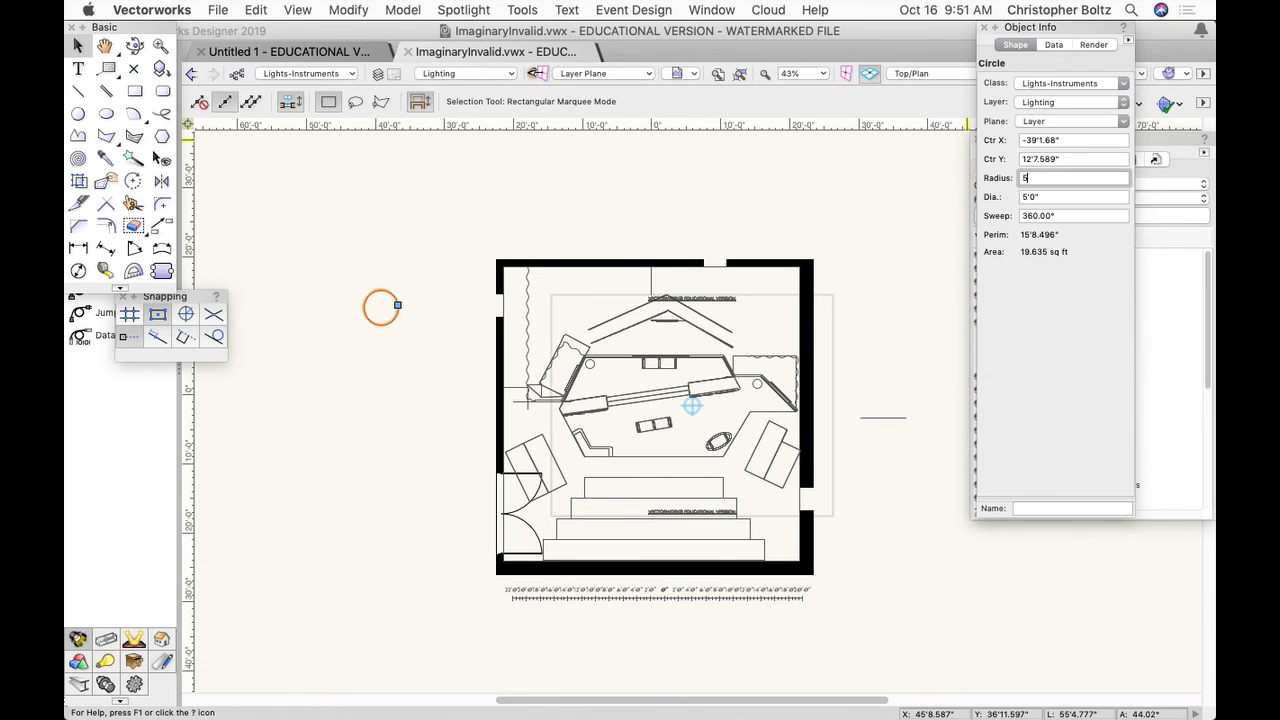
{"action": "key", "text": "Return"}
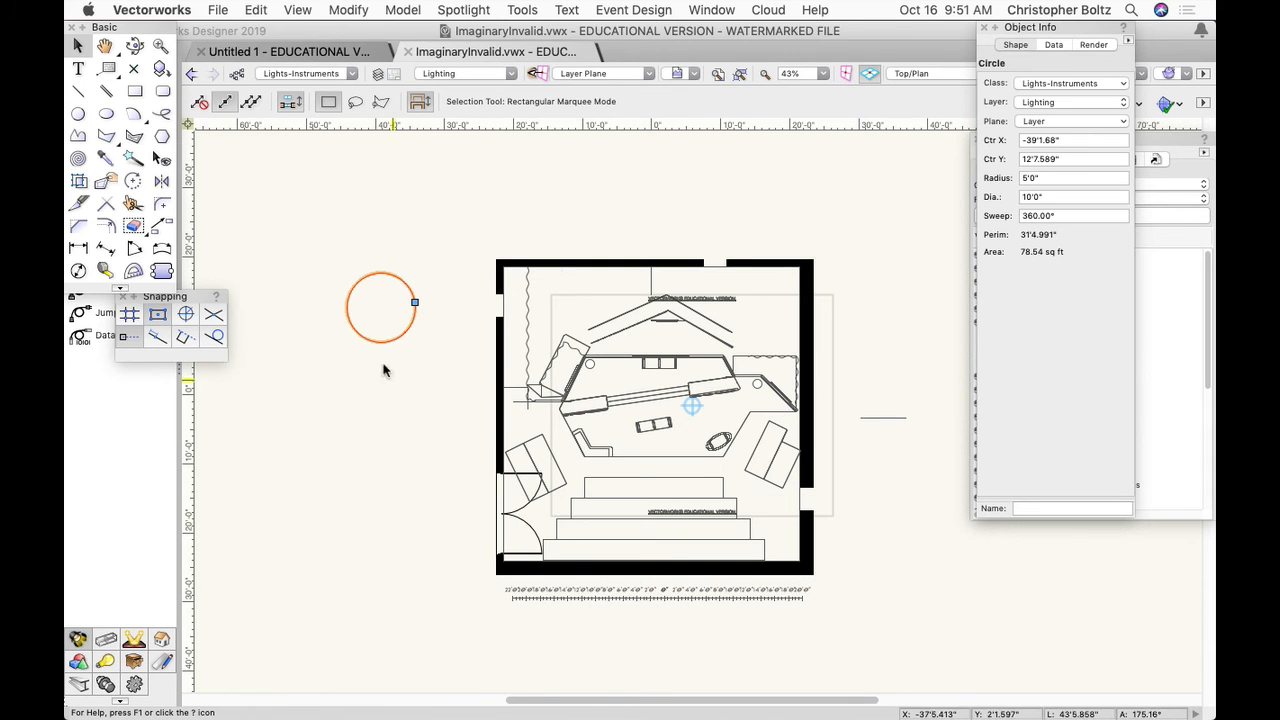
Move the circle onto the stage's lower left area and duplicate it into a row of four overlapping circles across the downstage floor
{"action": "left_click_drag", "start_coordinate": [374, 341], "coordinate": [586, 458]}
{"action": "scroll", "coordinate": [588, 462], "scroll_direction": "up", "scroll_amount": 3}
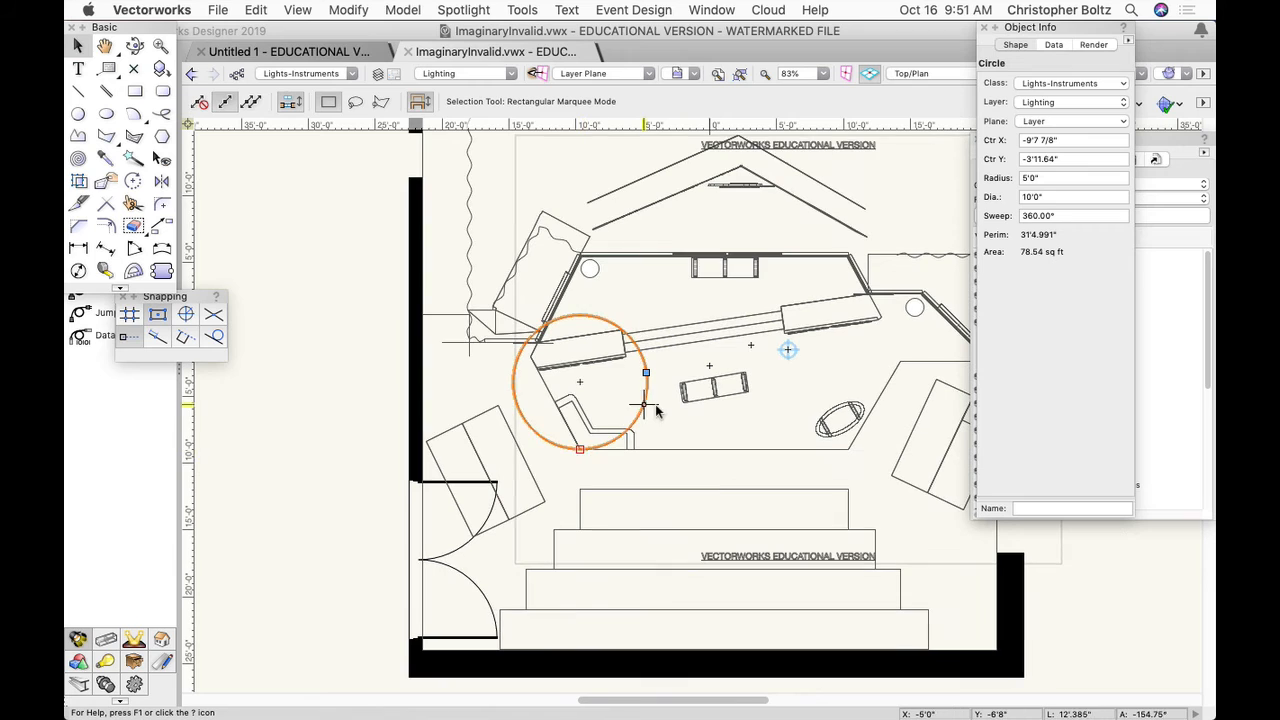
{"action": "left_click_drag", "start_coordinate": [643, 407], "coordinate": [884, 450]}
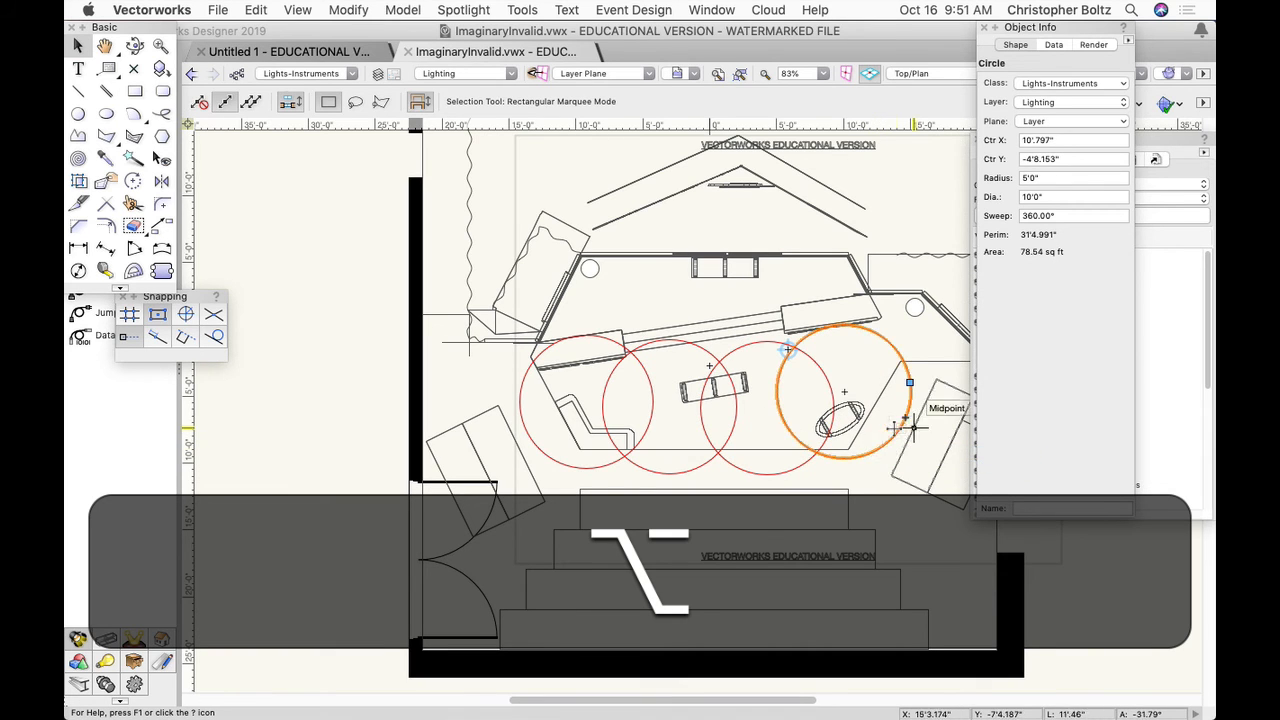
Place a copy of the rightmost downstage circle over the small angled area at the right end of the set
{"action": "key", "text": "space"}
{"action": "mouse_move", "coordinate": [810, 422]}
{"action": "left_mouse_down"}
{"action": "mouse_move", "coordinate": [667, 462]}
{"action": "mouse_move", "coordinate": [572, 468]}
{"action": "left_mouse_up"}
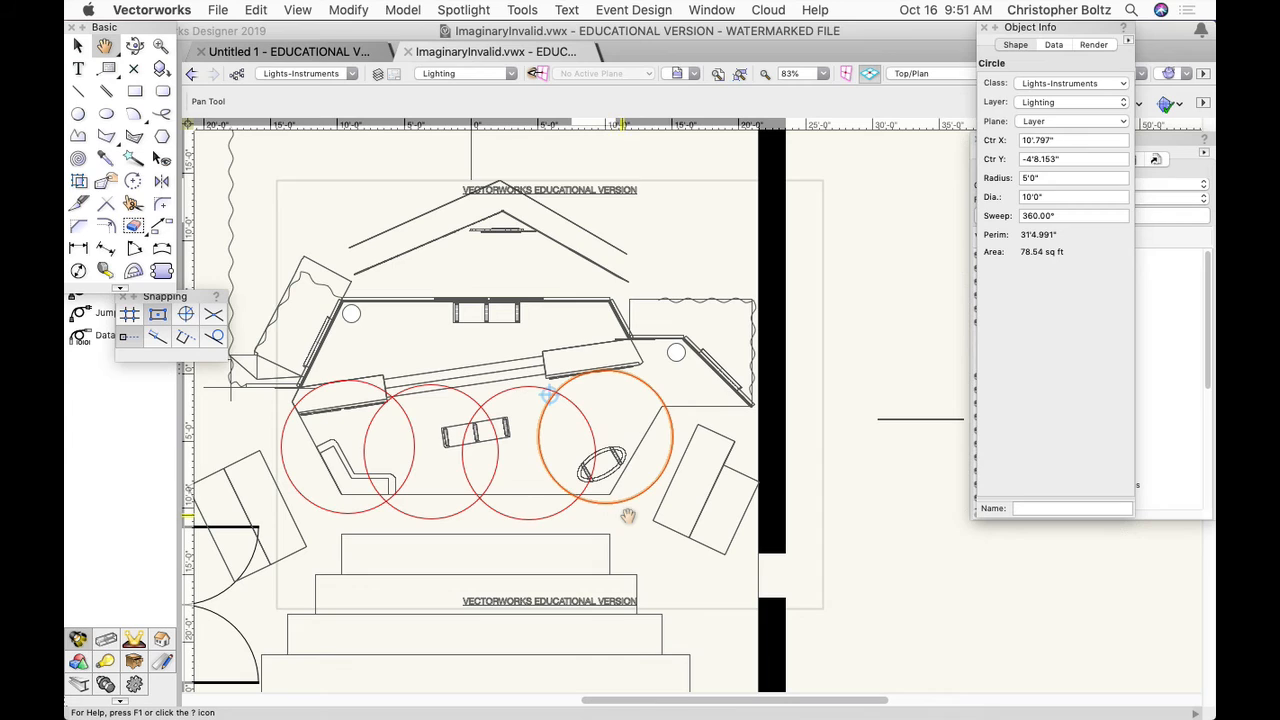
{"action": "key", "text": "x"}
{"action": "key", "text": "alt"}
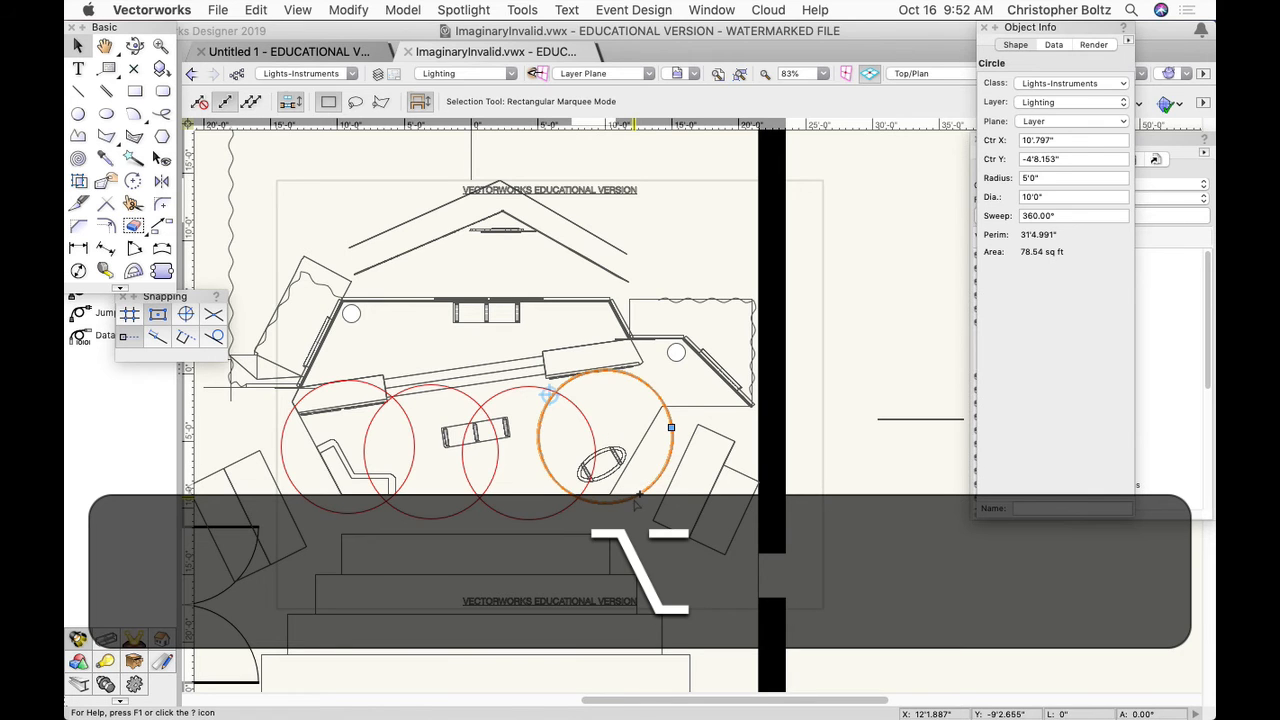
{"action": "left_click_drag", "start_coordinate": [634, 496], "coordinate": [713, 441], "text": "alt"}
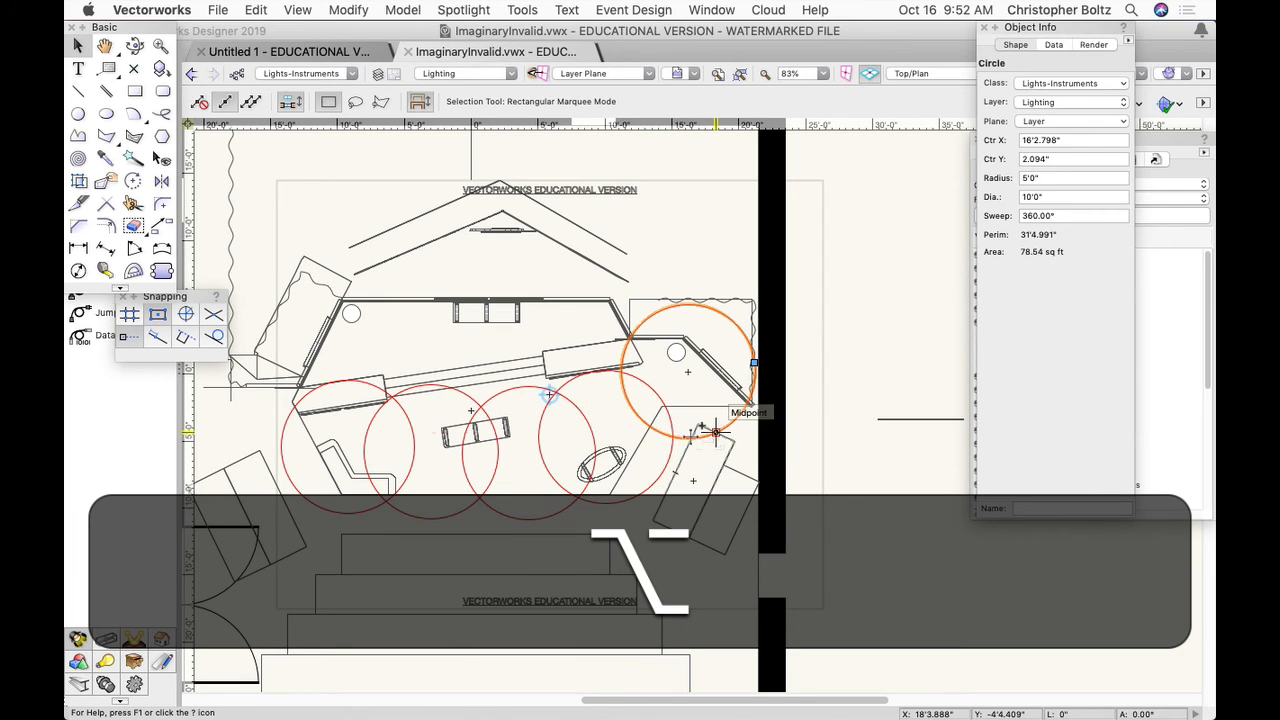
Copy the three left downstage circles to form an overlapping upstage row, and shift the row right to cover the upper stage
{"action": "left_click", "coordinate": [545, 393]}
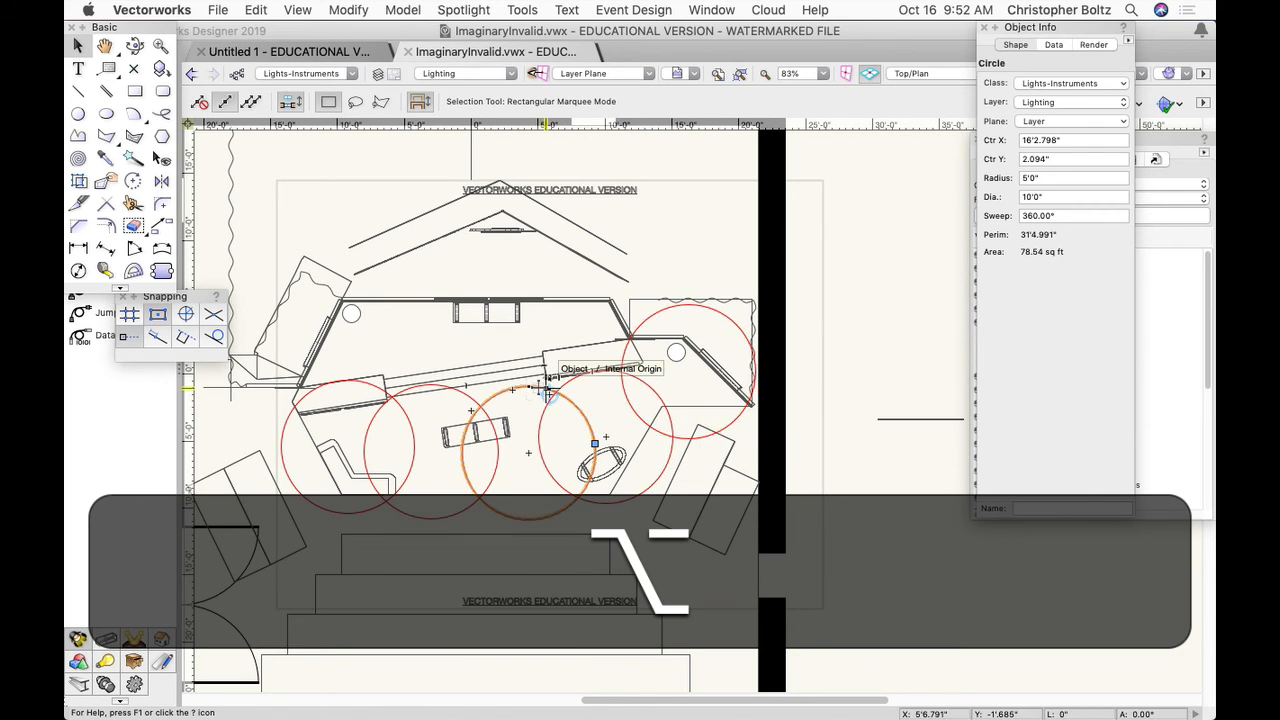
{"action": "left_click", "coordinate": [458, 400], "text": "shift"}
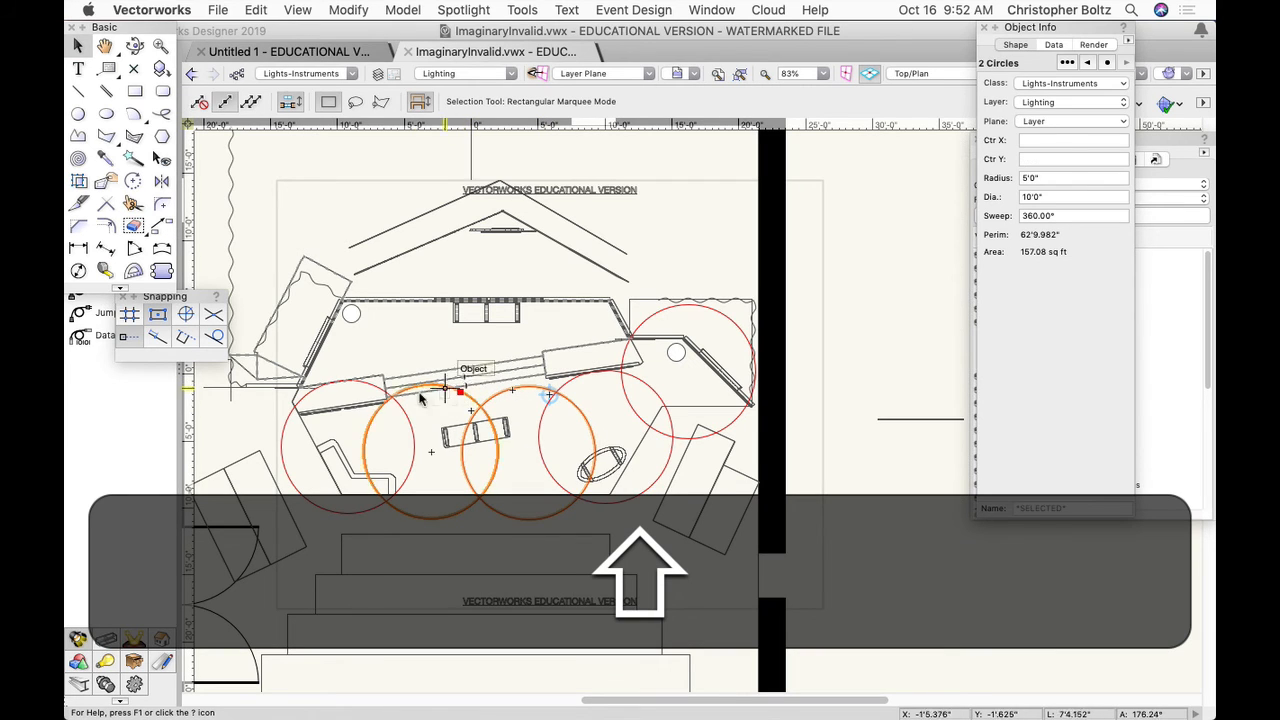
{"action": "left_click", "coordinate": [379, 386], "text": "shift"}
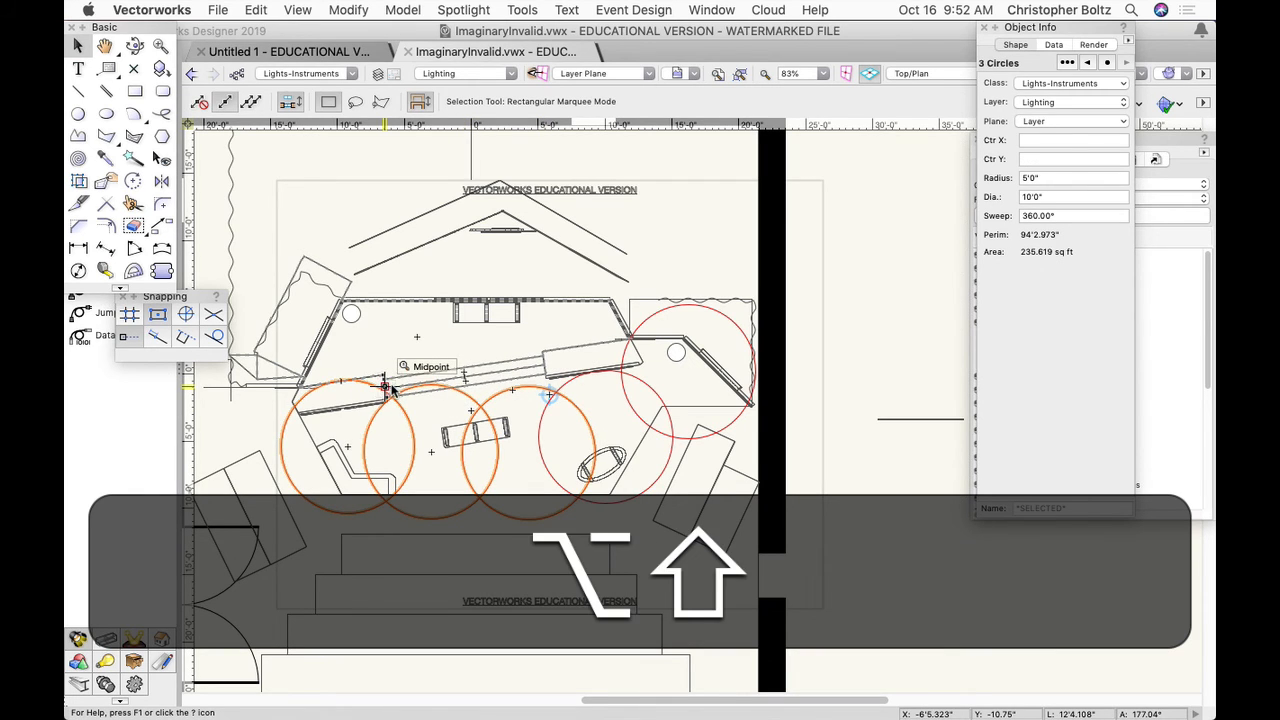
{"action": "left_click_drag", "start_coordinate": [384, 386], "coordinate": [409, 301], "text": "alt"}
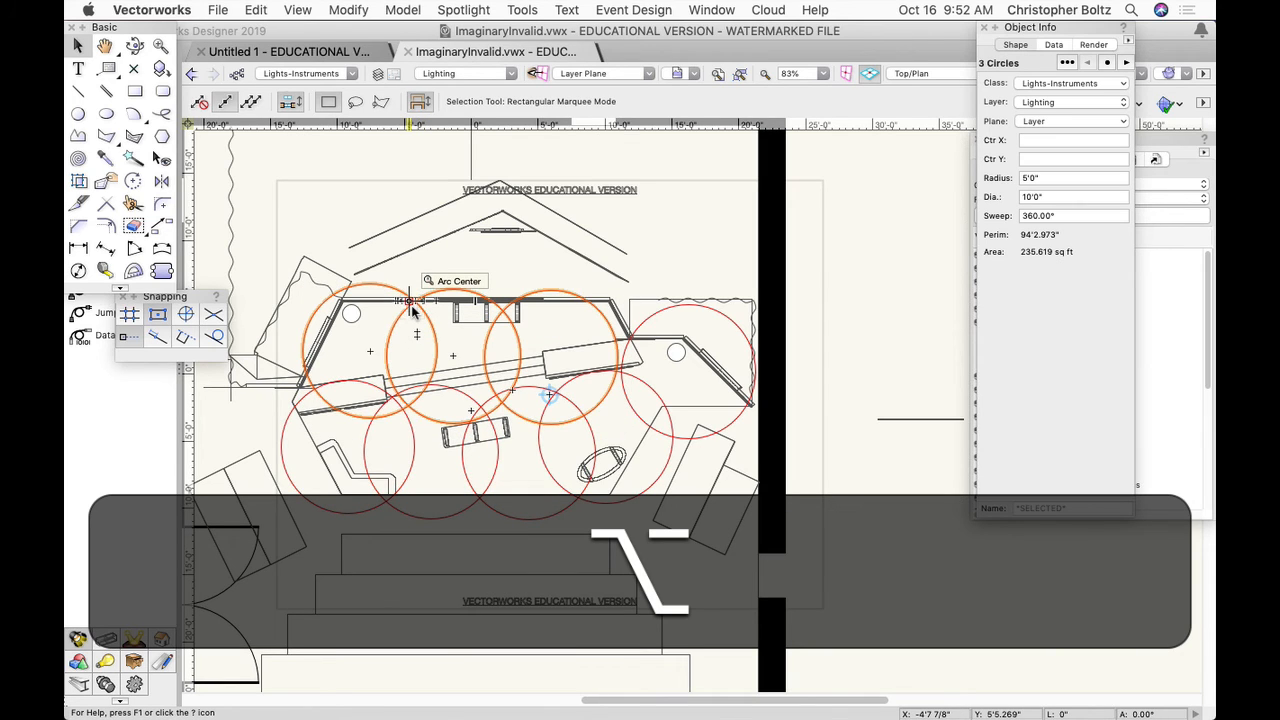
{"action": "left_click_drag", "start_coordinate": [399, 300], "coordinate": [420, 298], "text": "alt"}
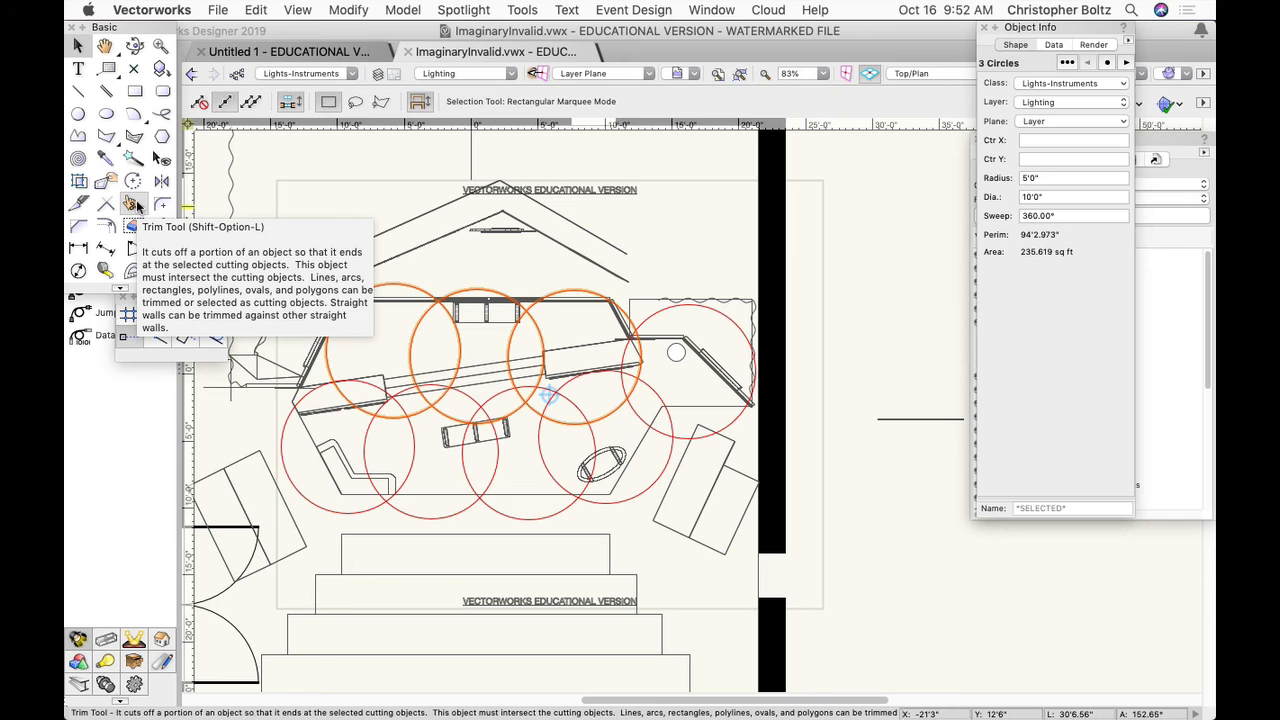
{"action": "left_click", "coordinate": [711, 9]}
{"action": "mouse_move", "coordinate": [713, 36]}
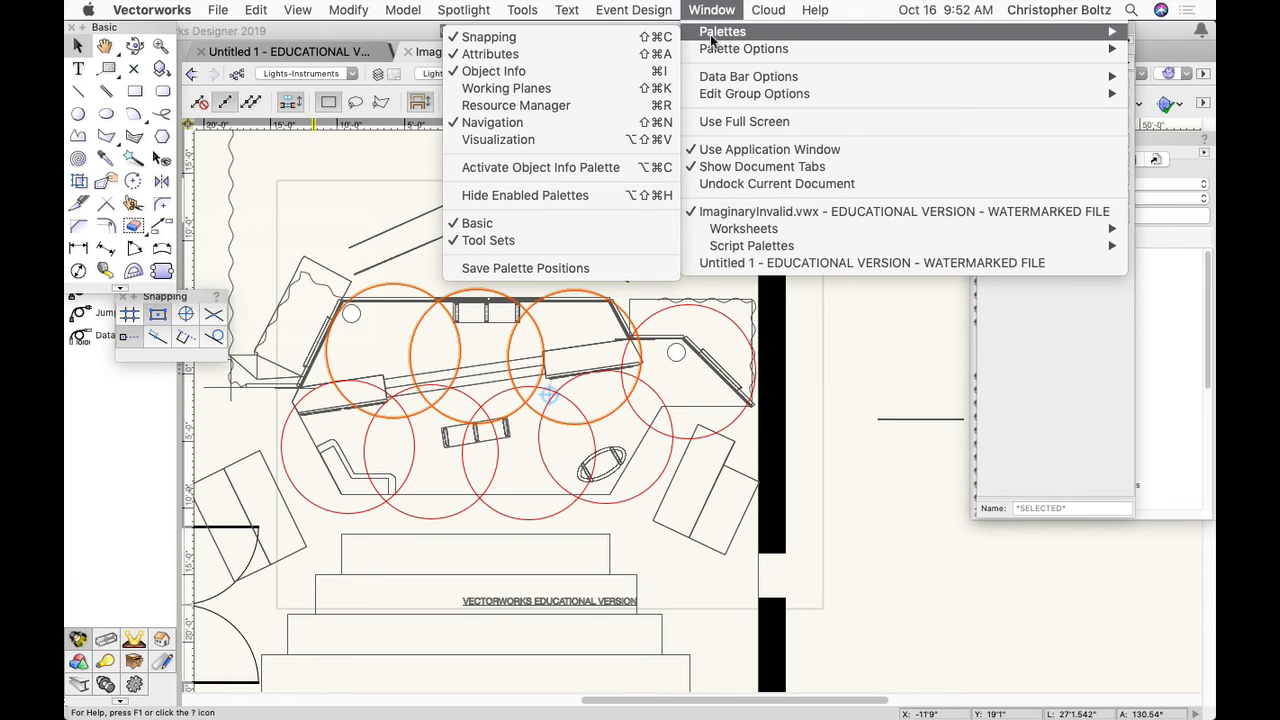
{"action": "left_click", "coordinate": [111, 584]}
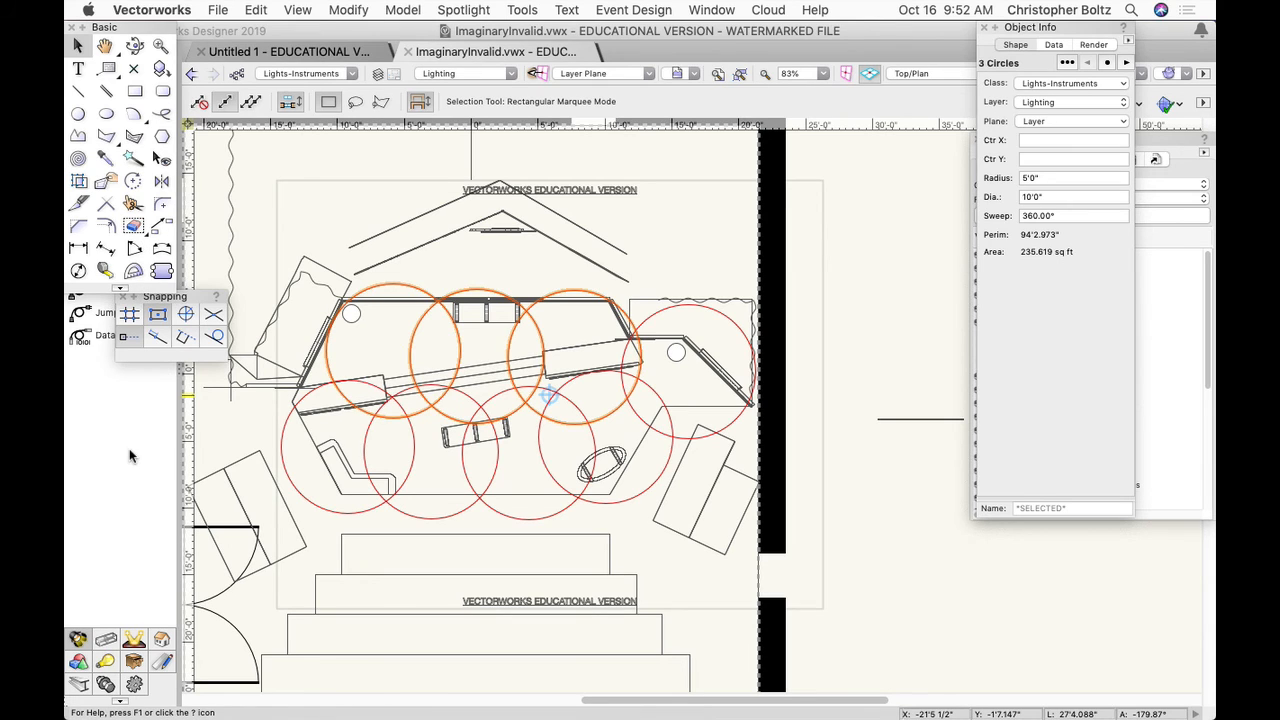
Deselect the circles and move the Basic and Snapping palettes off the Tool Sets palette
{"action": "left_click", "coordinate": [238, 440]}
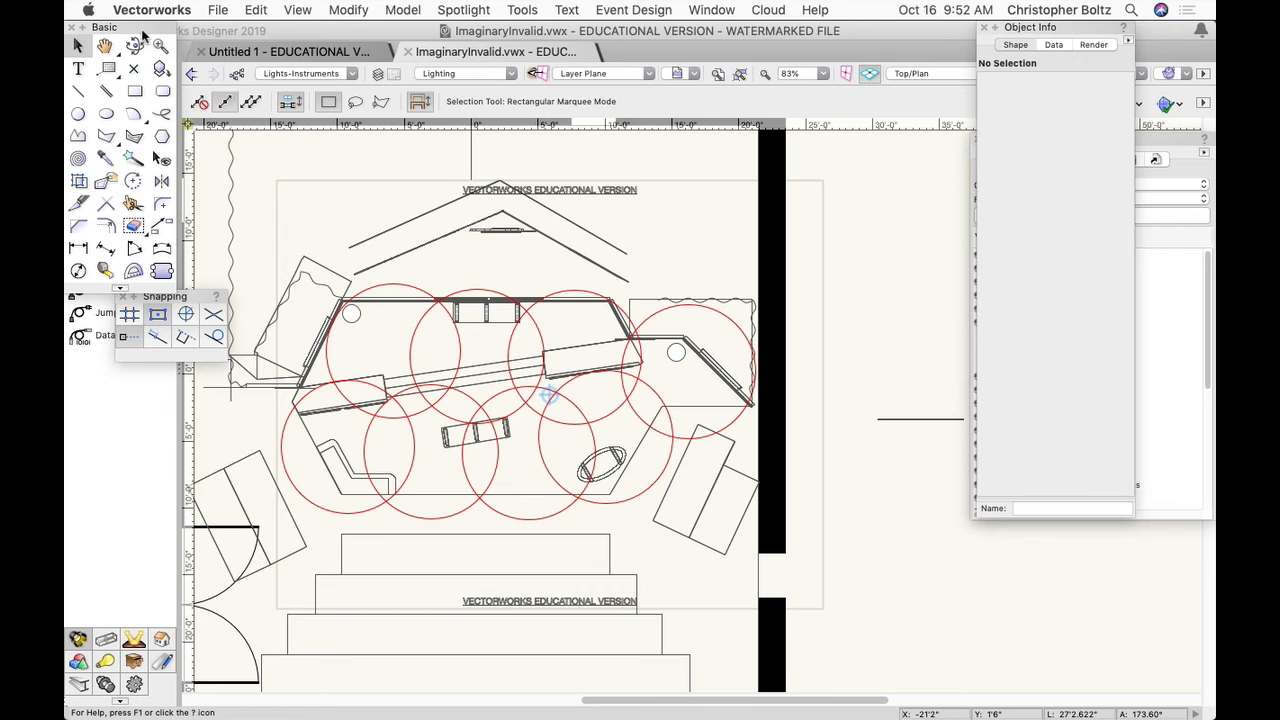
{"action": "left_click_drag", "start_coordinate": [141, 29], "coordinate": [981, 303]}
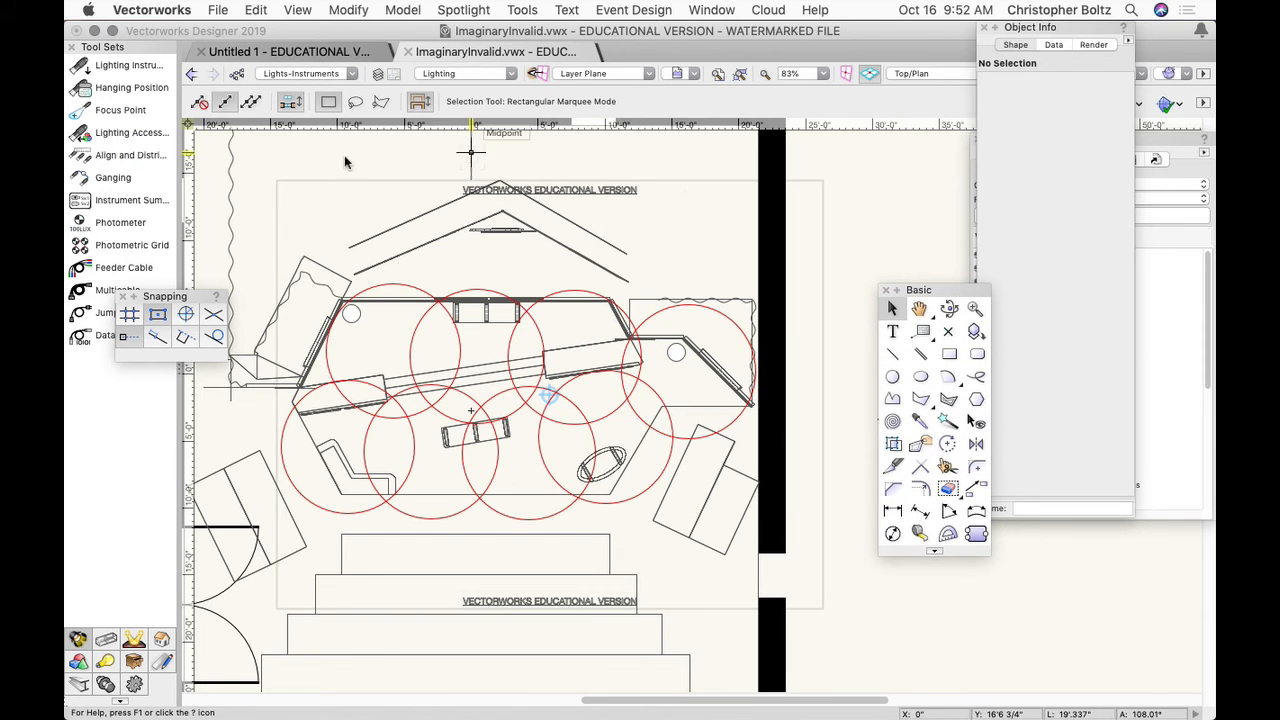
{"action": "left_click_drag", "start_coordinate": [177, 295], "coordinate": [984, 478]}
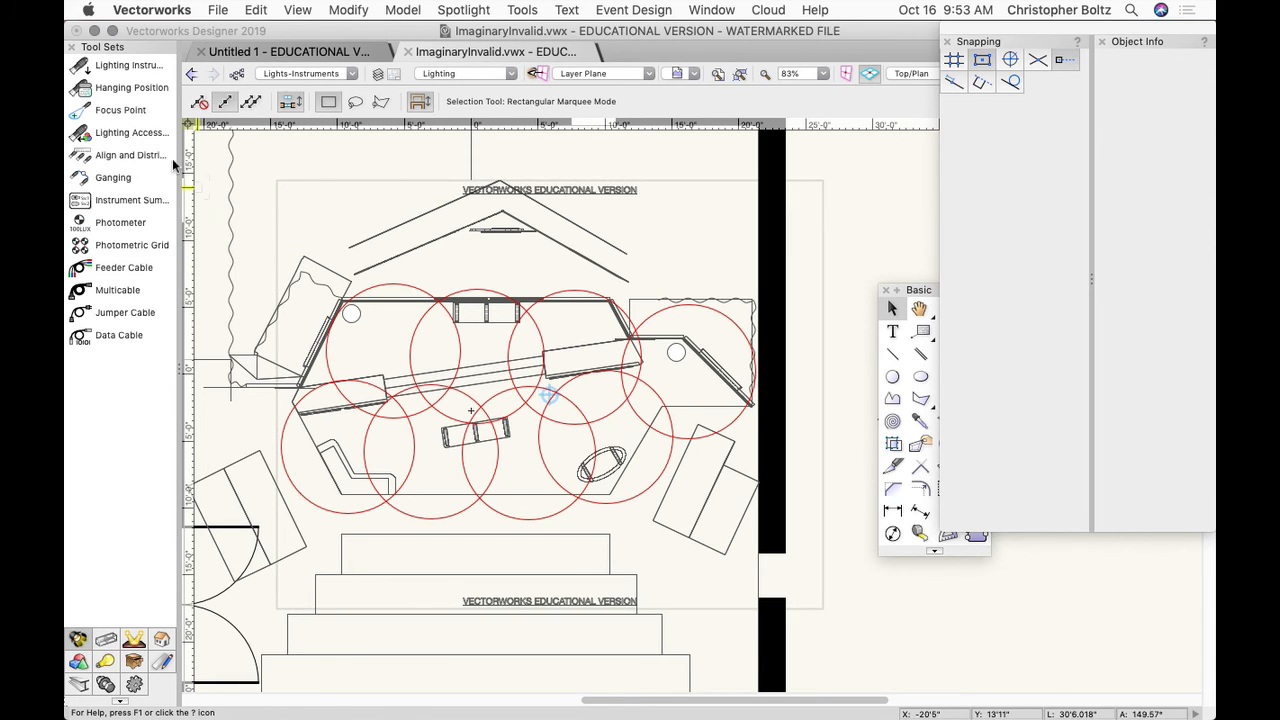
Activate the Focus Point tool and rearrange the Object Info and Navigation palettes to uncover the class list
{"action": "left_click", "coordinate": [122, 112]}
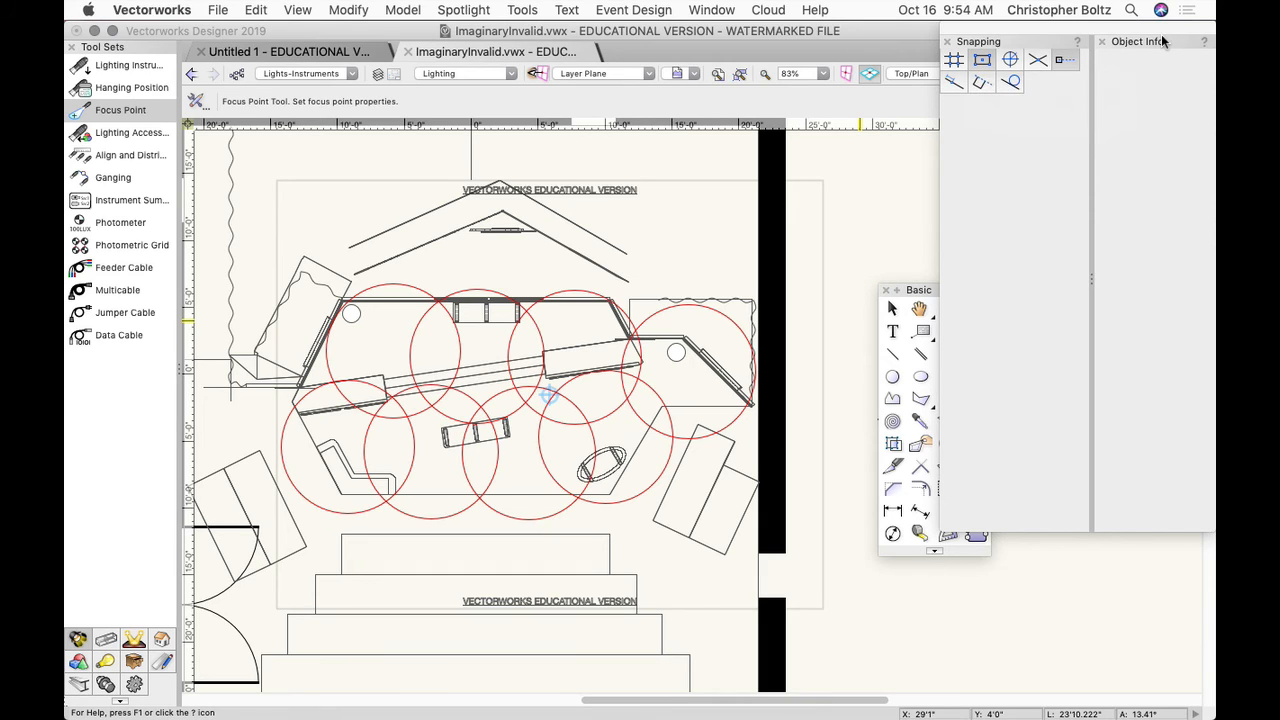
{"action": "left_click_drag", "start_coordinate": [1160, 41], "coordinate": [1207, 276]}
{"action": "left_click_drag", "start_coordinate": [1150, 137], "coordinate": [1123, 71]}
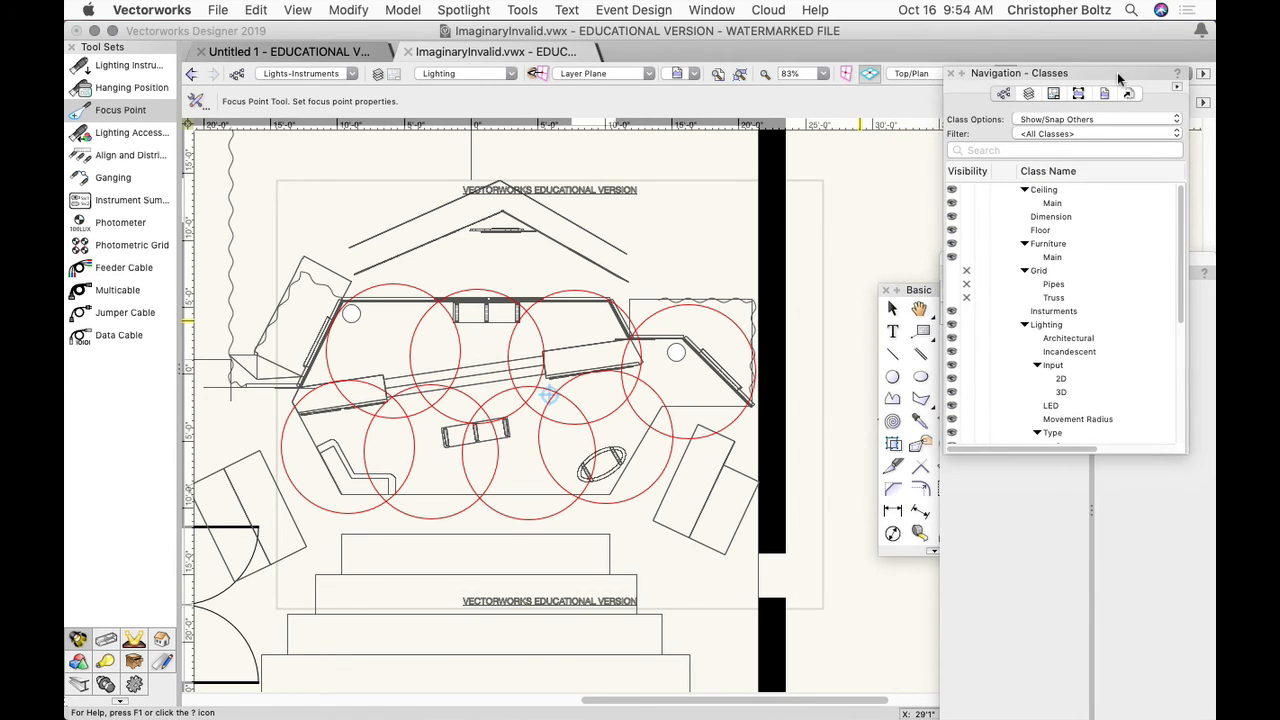
Collapse the Lighting class group in the class list and dismiss the tip dialog
{"action": "scroll", "coordinate": [1058, 238], "scroll_direction": "down", "scroll_amount": 1}
{"action": "scroll", "coordinate": [1058, 238], "scroll_direction": "down", "scroll_amount": 10}
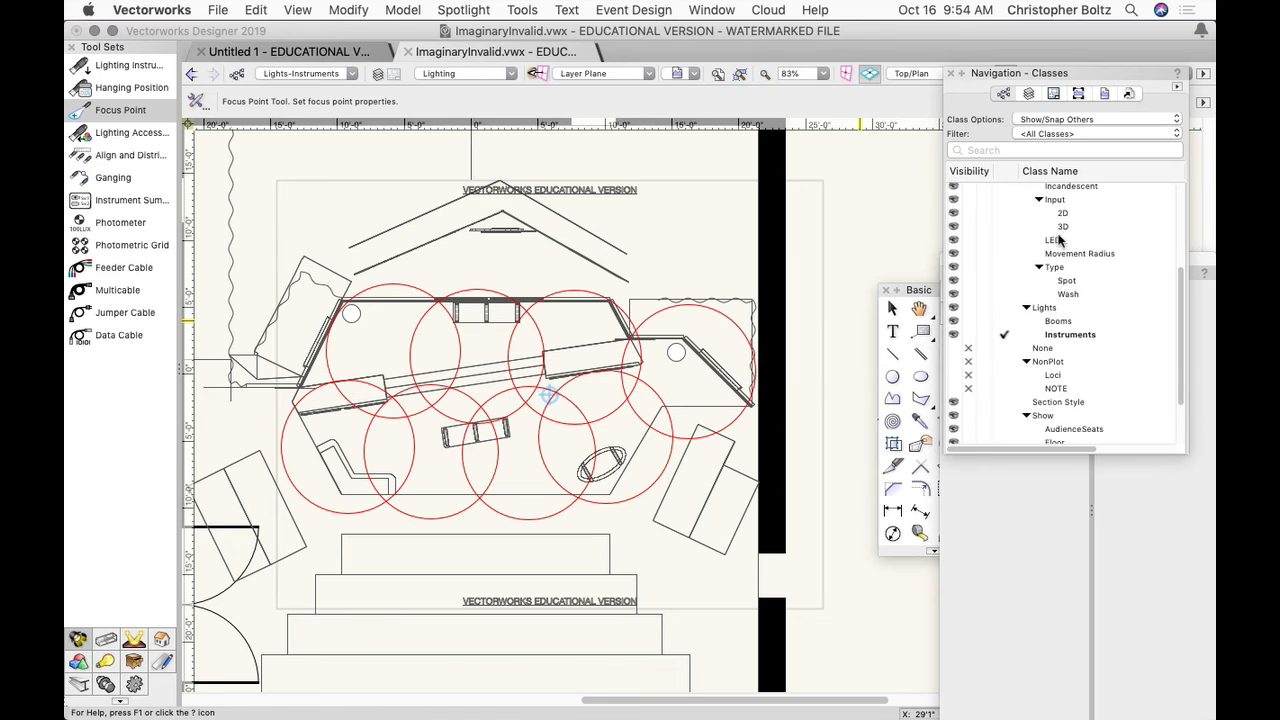
{"action": "scroll", "coordinate": [1058, 240], "scroll_direction": "up", "scroll_amount": 5}
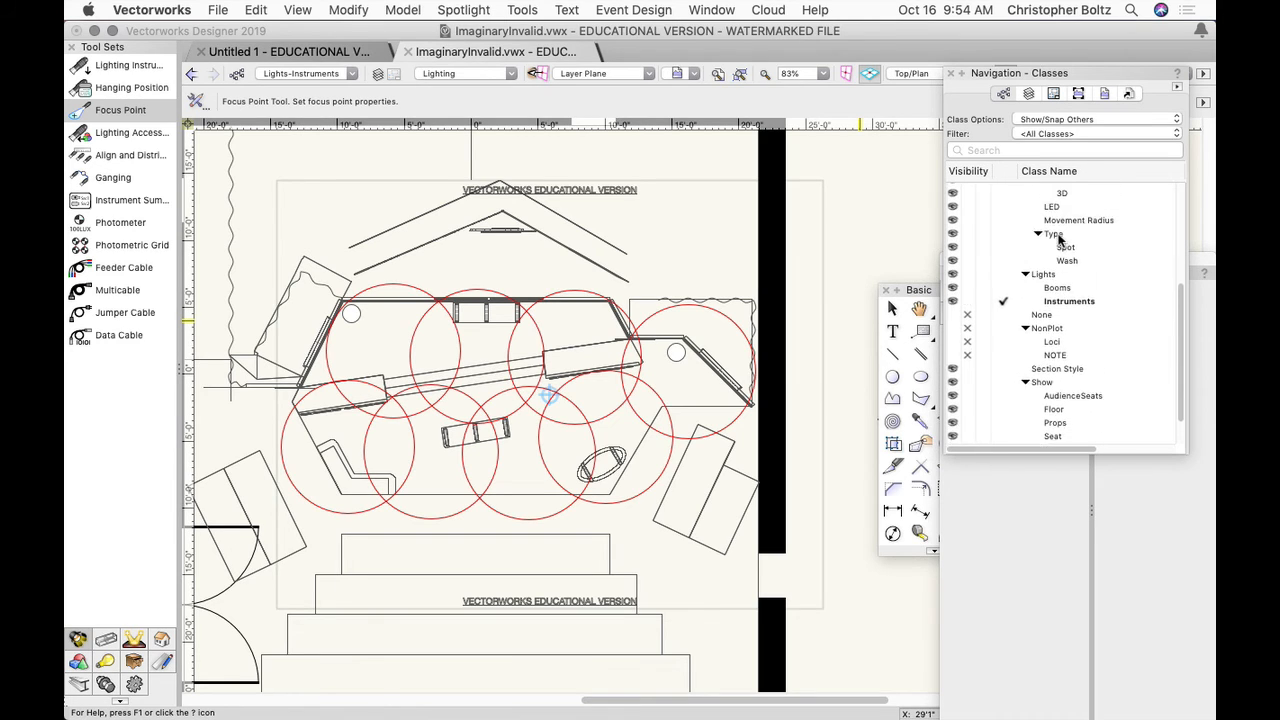
{"action": "scroll", "coordinate": [1059, 238], "scroll_direction": "up", "scroll_amount": 4}
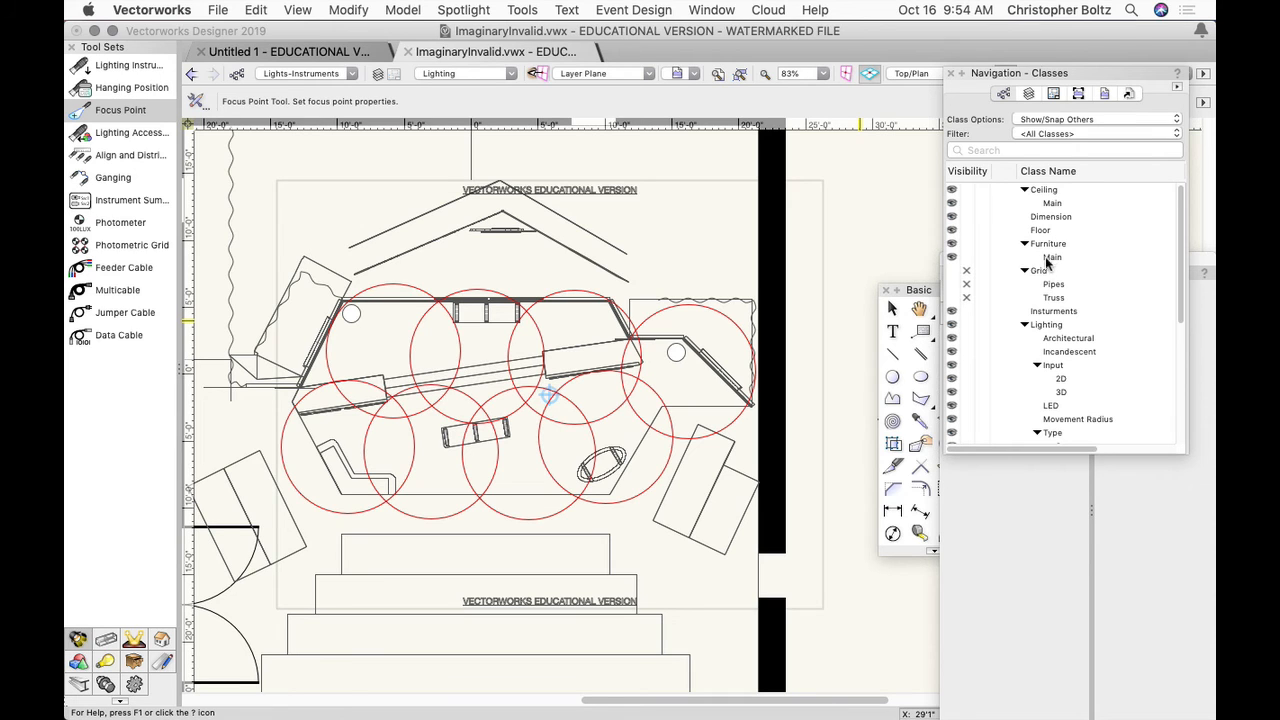
{"action": "left_click", "coordinate": [1023, 326]}
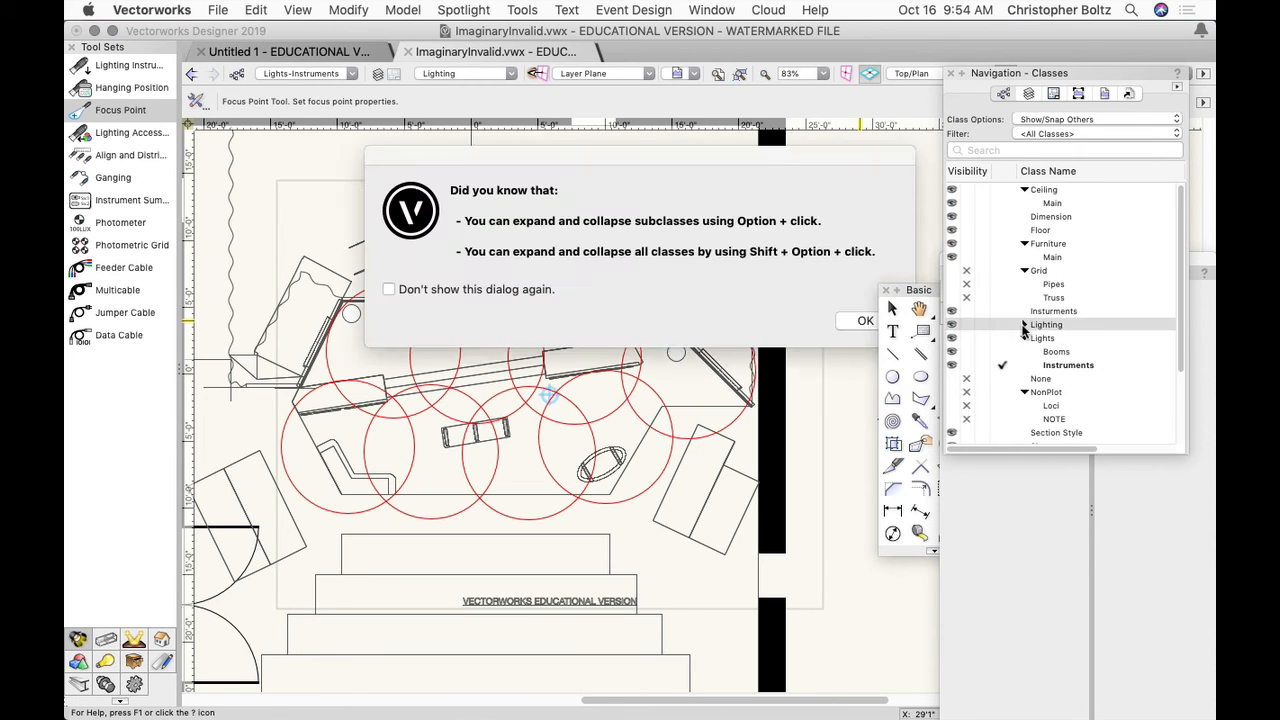
{"action": "left_click", "coordinate": [866, 320]}
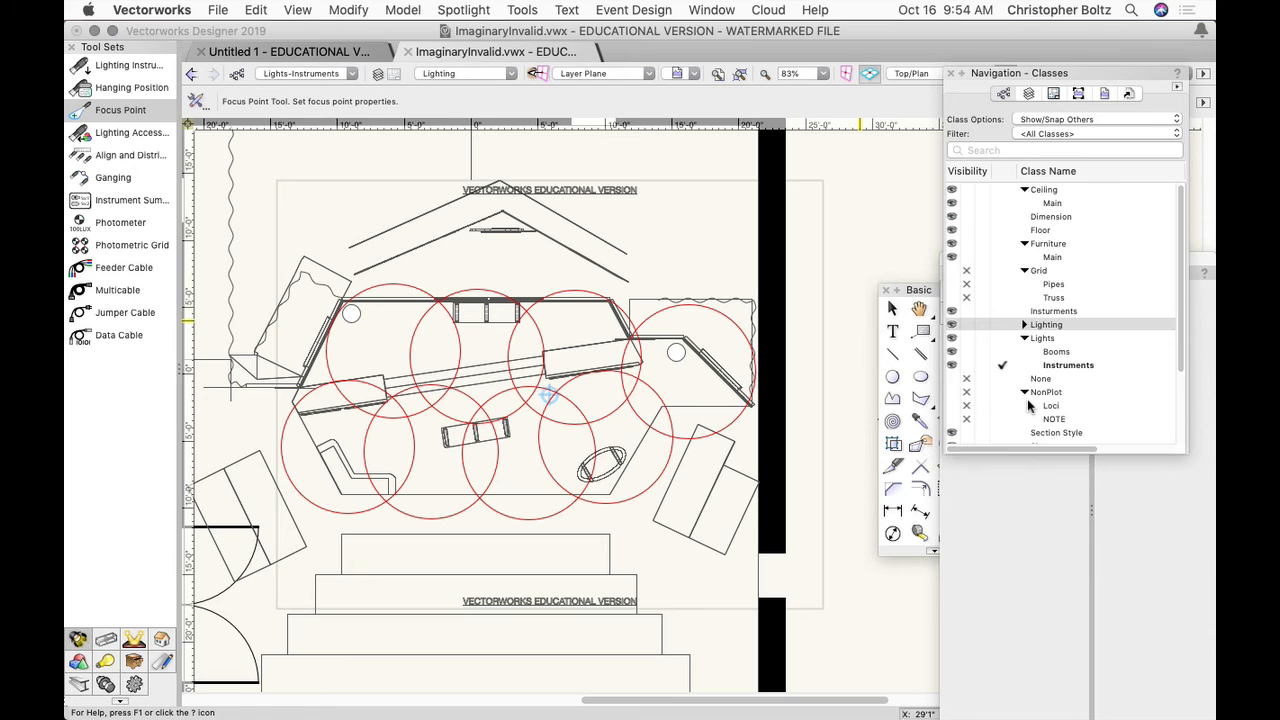
Create a class named FocusPoints and make it the active class
{"action": "left_click", "coordinate": [1004, 95]}
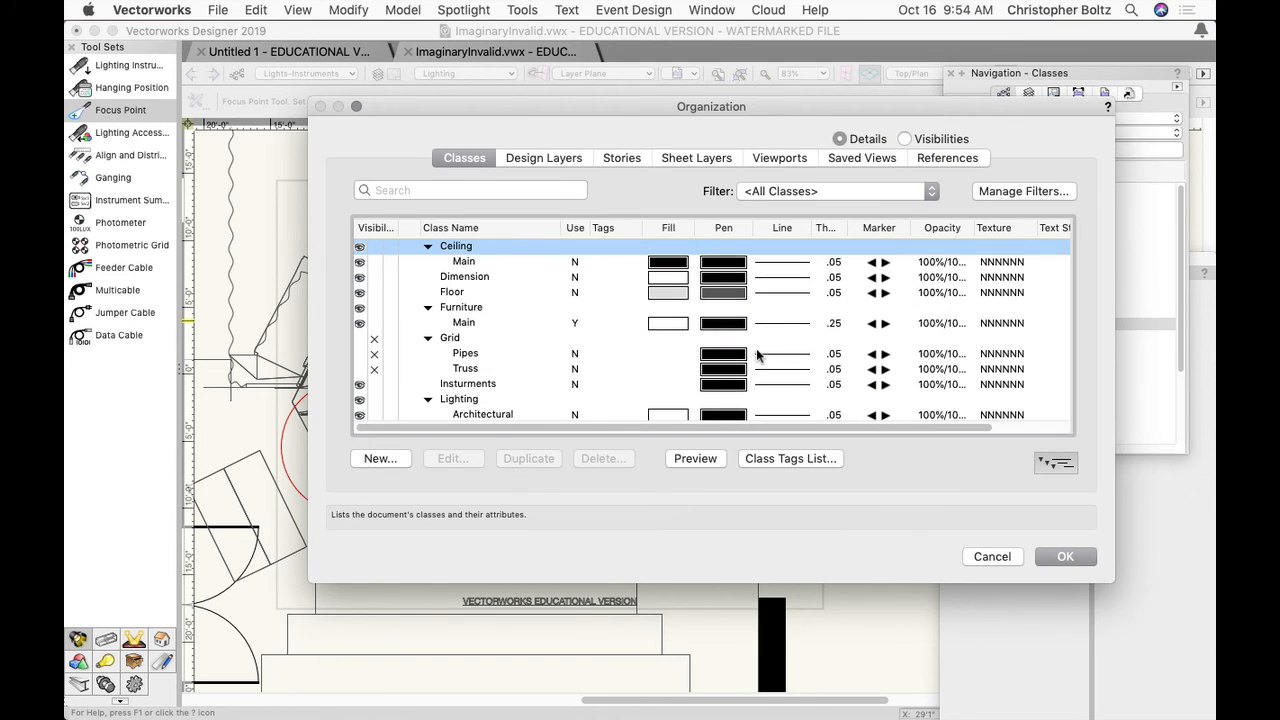
{"action": "left_click", "coordinate": [375, 459]}
{"action": "type", "text": "F"}
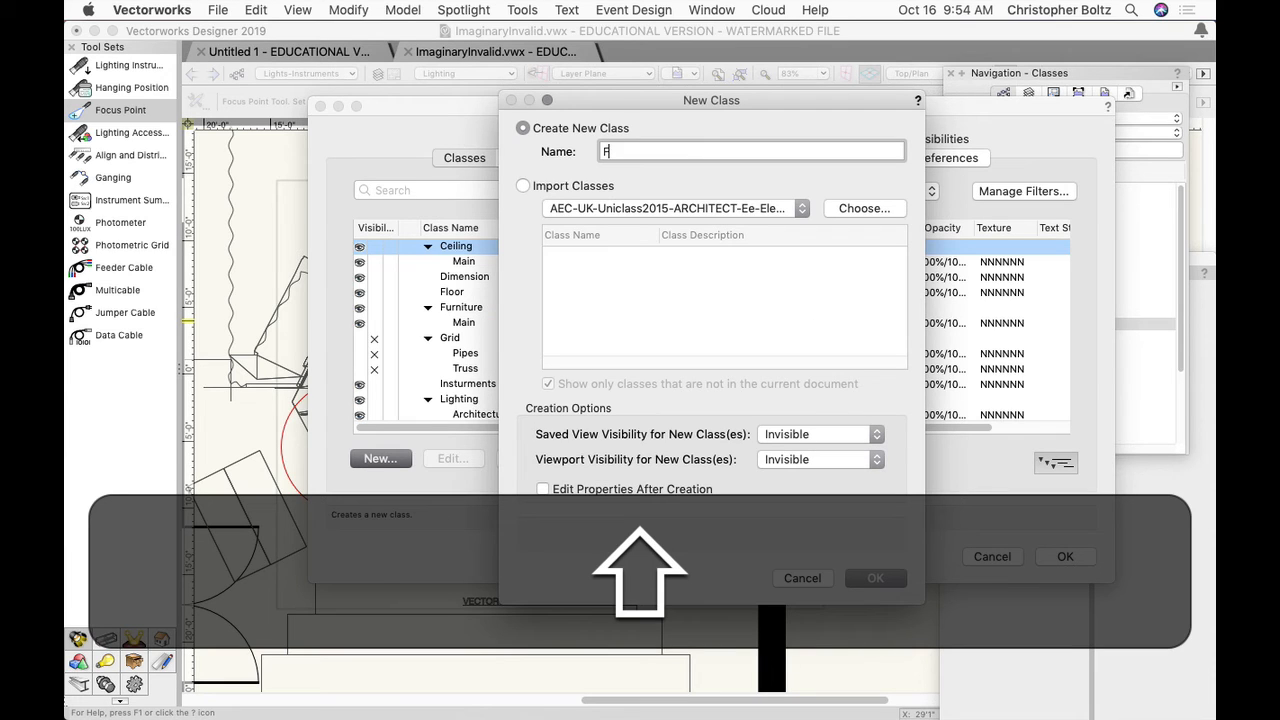
{"action": "type", "text": "ocusPoints"}
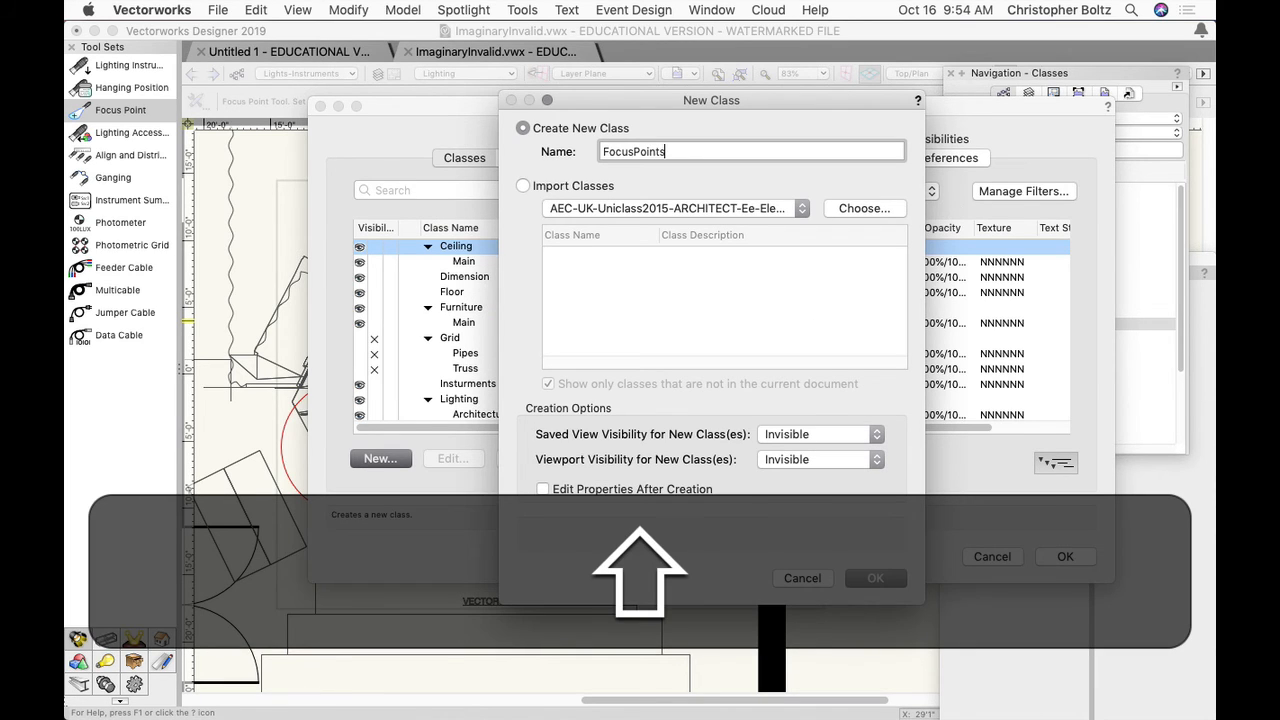
{"action": "key", "text": "Return"}
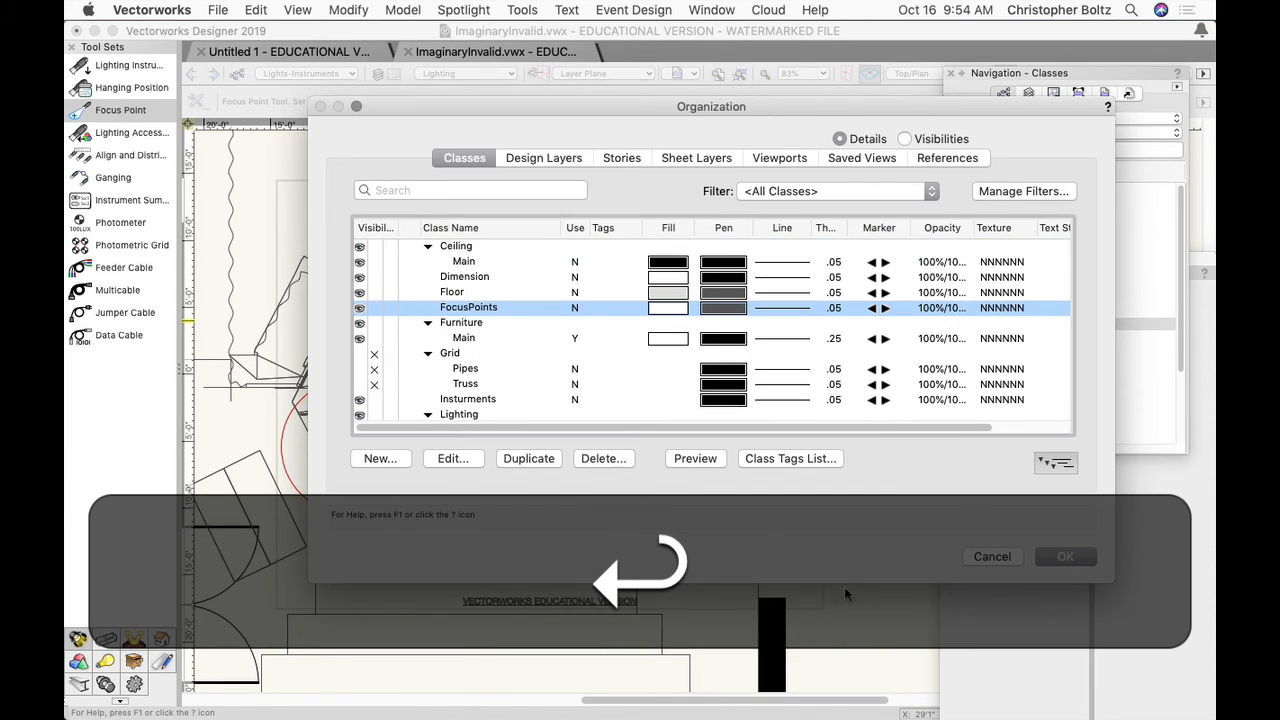
{"action": "left_click", "coordinate": [1087, 554]}
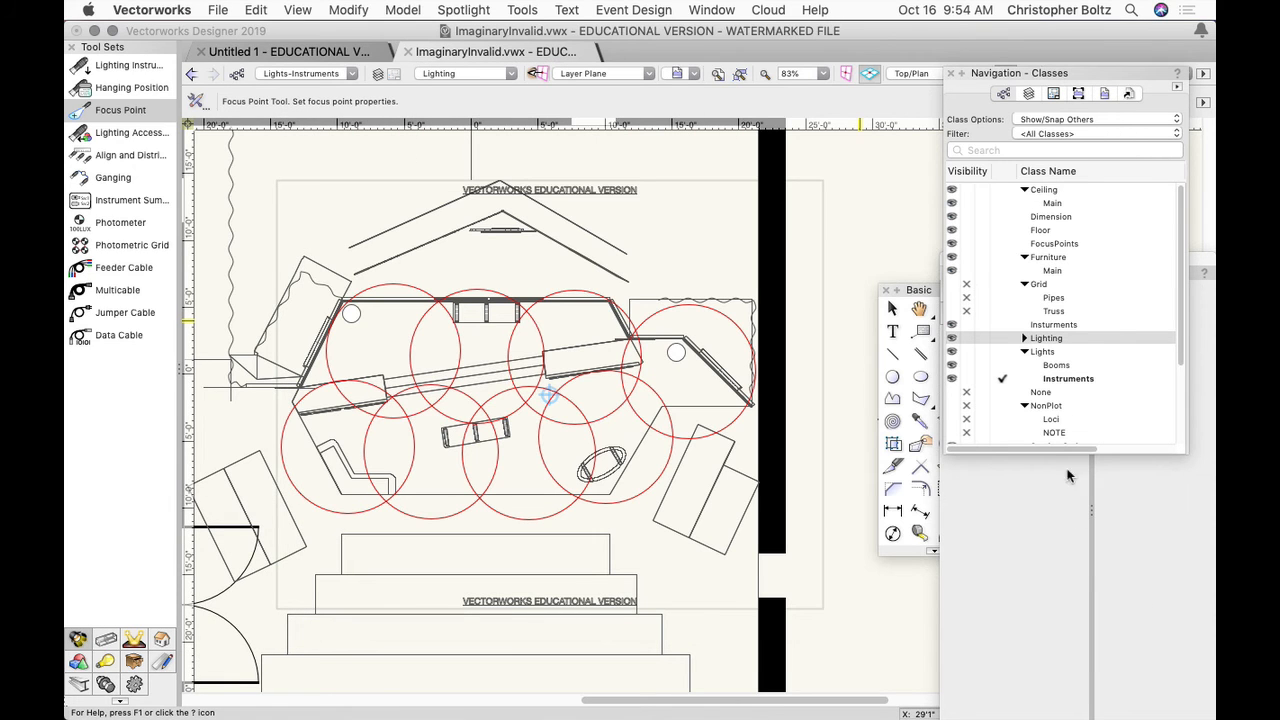
{"action": "left_click", "coordinate": [1022, 246]}
{"action": "left_click", "coordinate": [999, 244]}
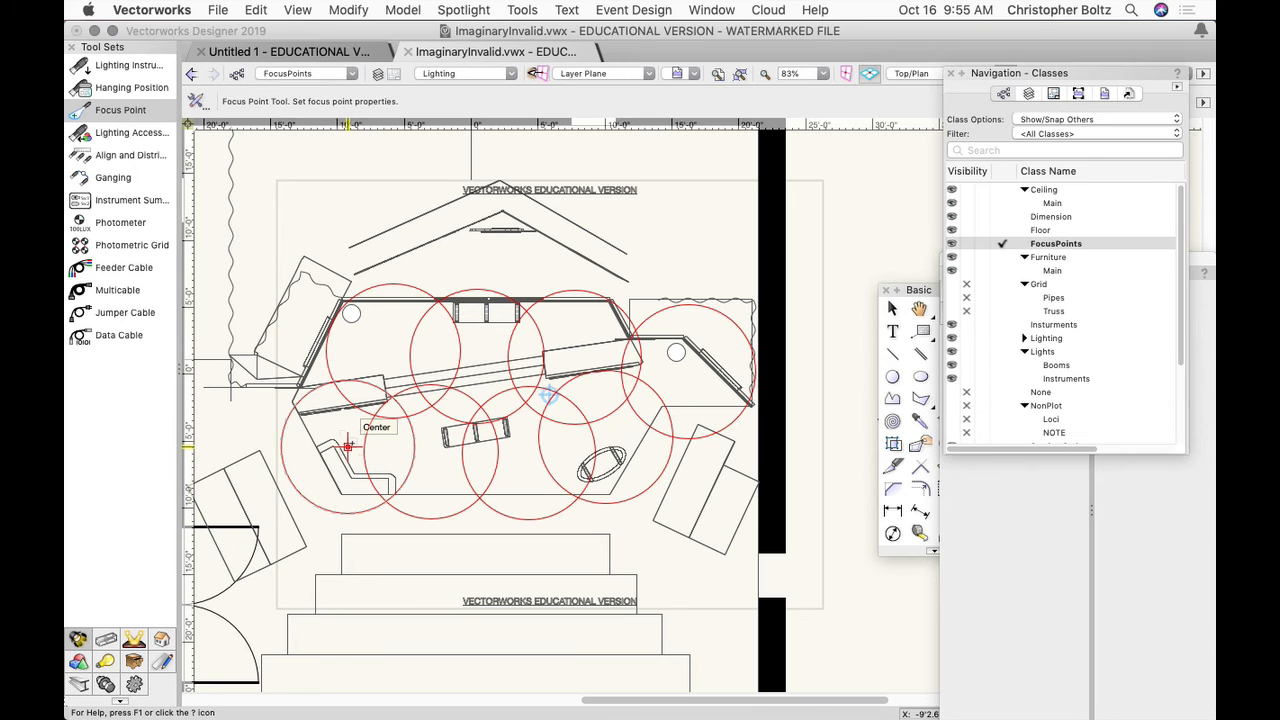
Place a focus point named A with a 6' focus height at the center of the leftmost downstage circle
{"action": "left_click", "coordinate": [348, 446]}
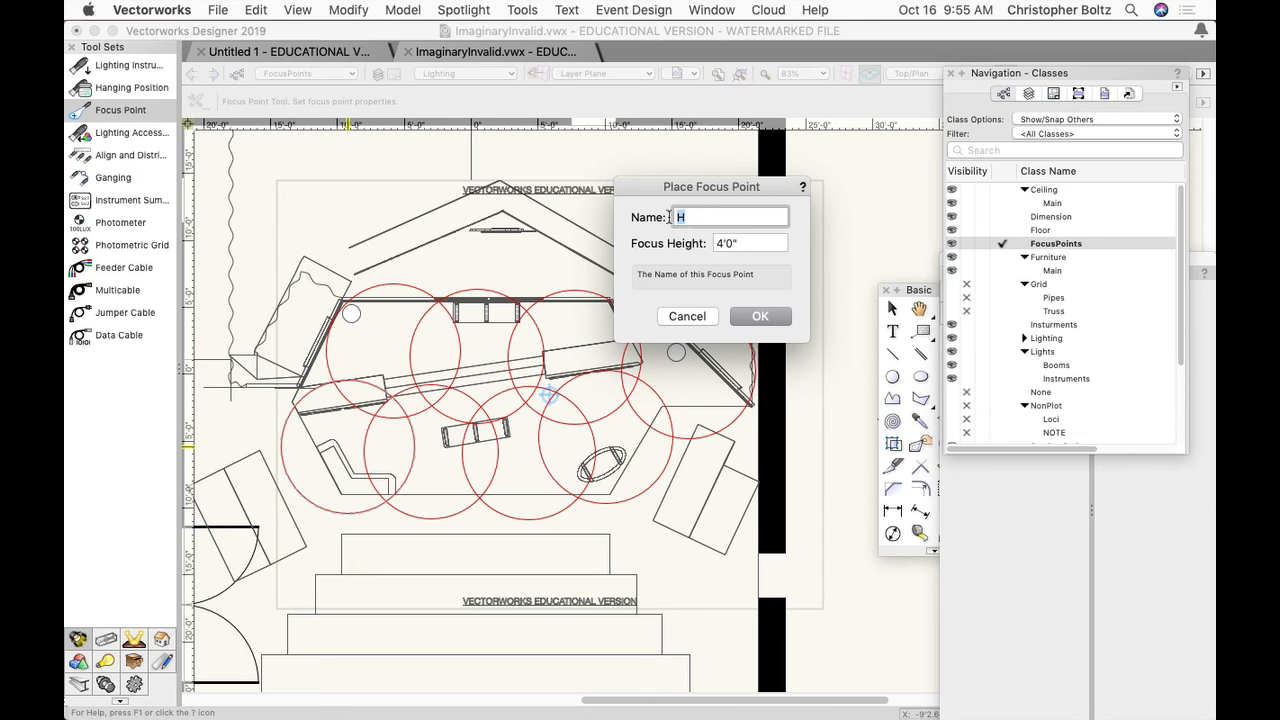
{"action": "type", "text": "A"}
{"action": "key", "text": "Tab"}
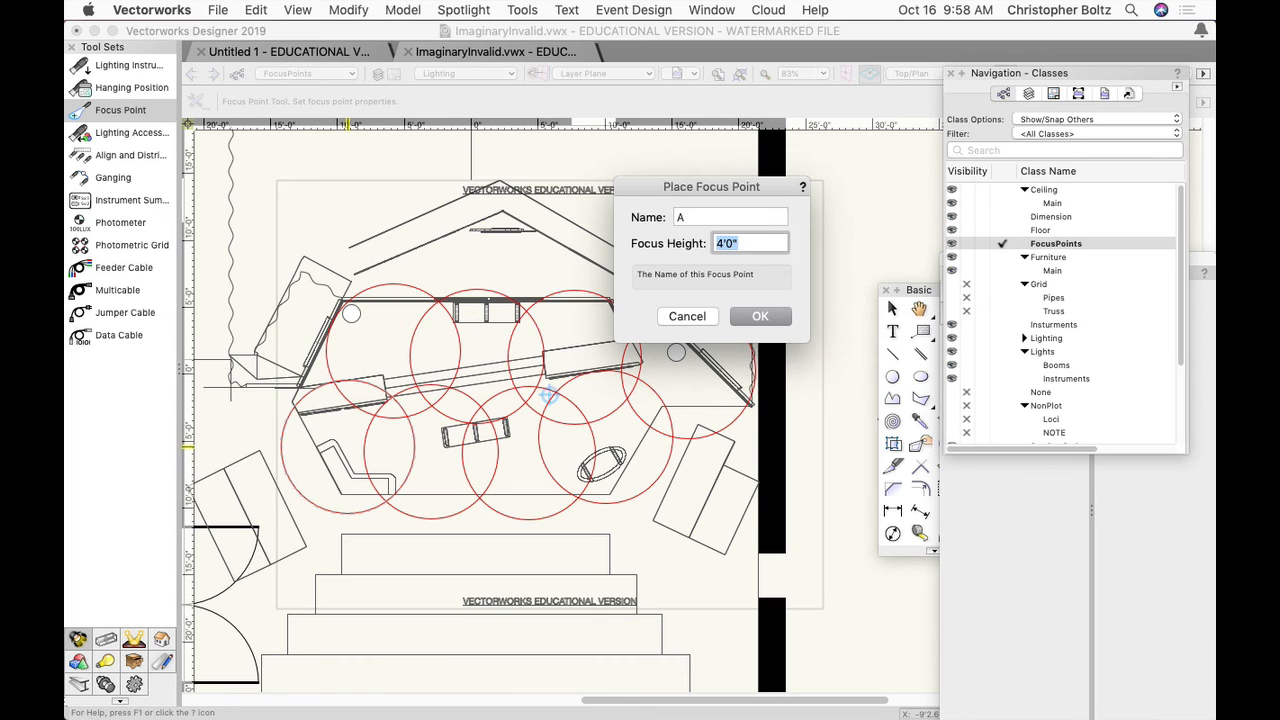
{"action": "type", "text": "6'"}
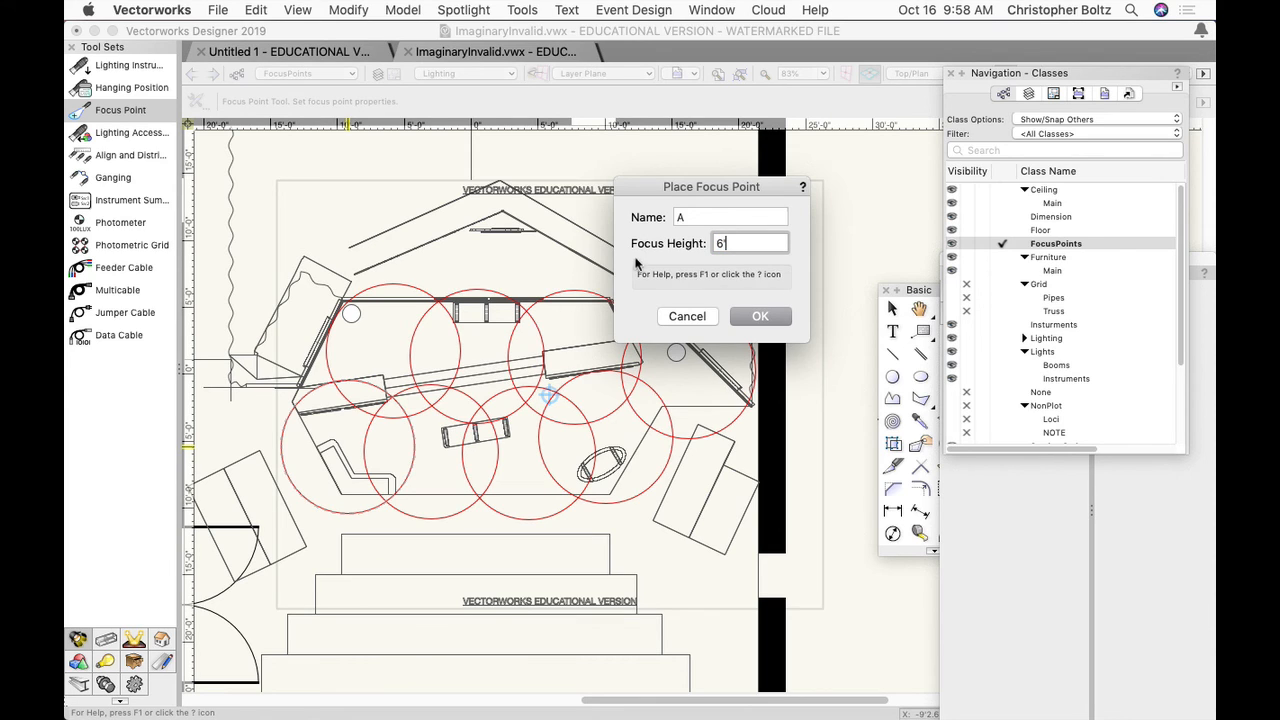
{"action": "left_click", "coordinate": [764, 318]}
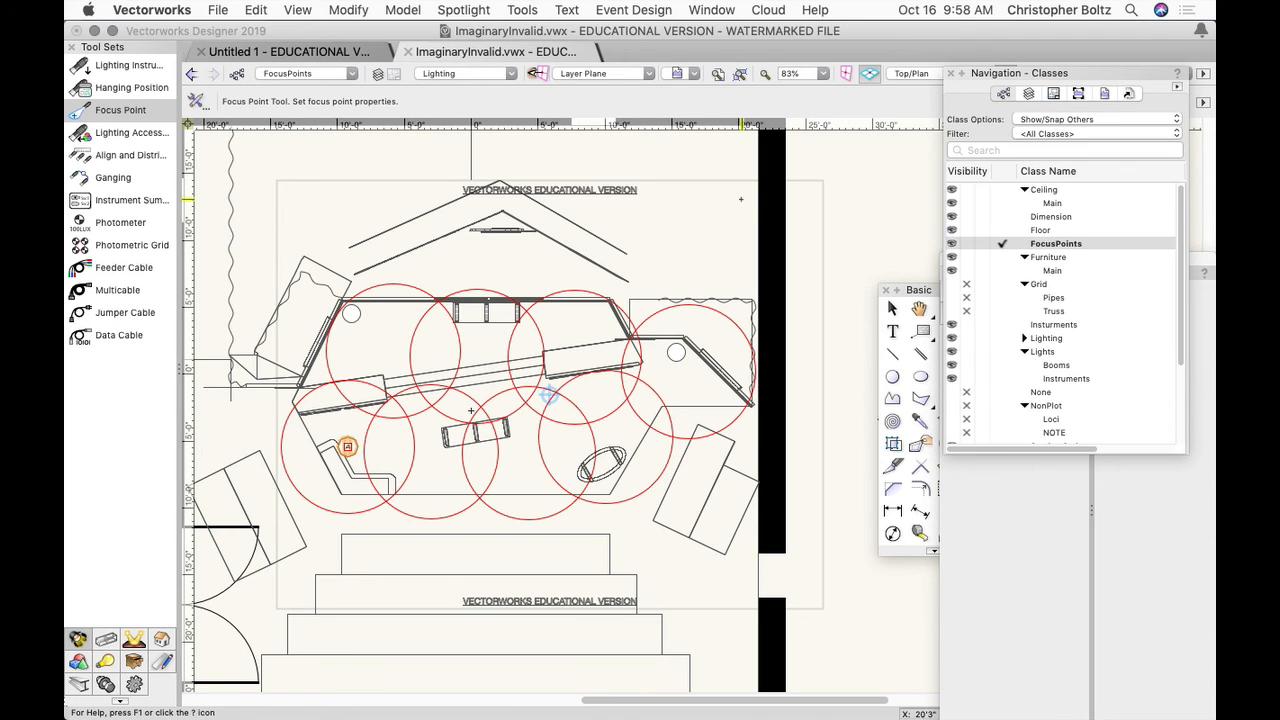
Inspect focus point A's height above the stage with the Flyover tool and return to the Top/Plan view
{"action": "left_click", "coordinate": [926, 291]}
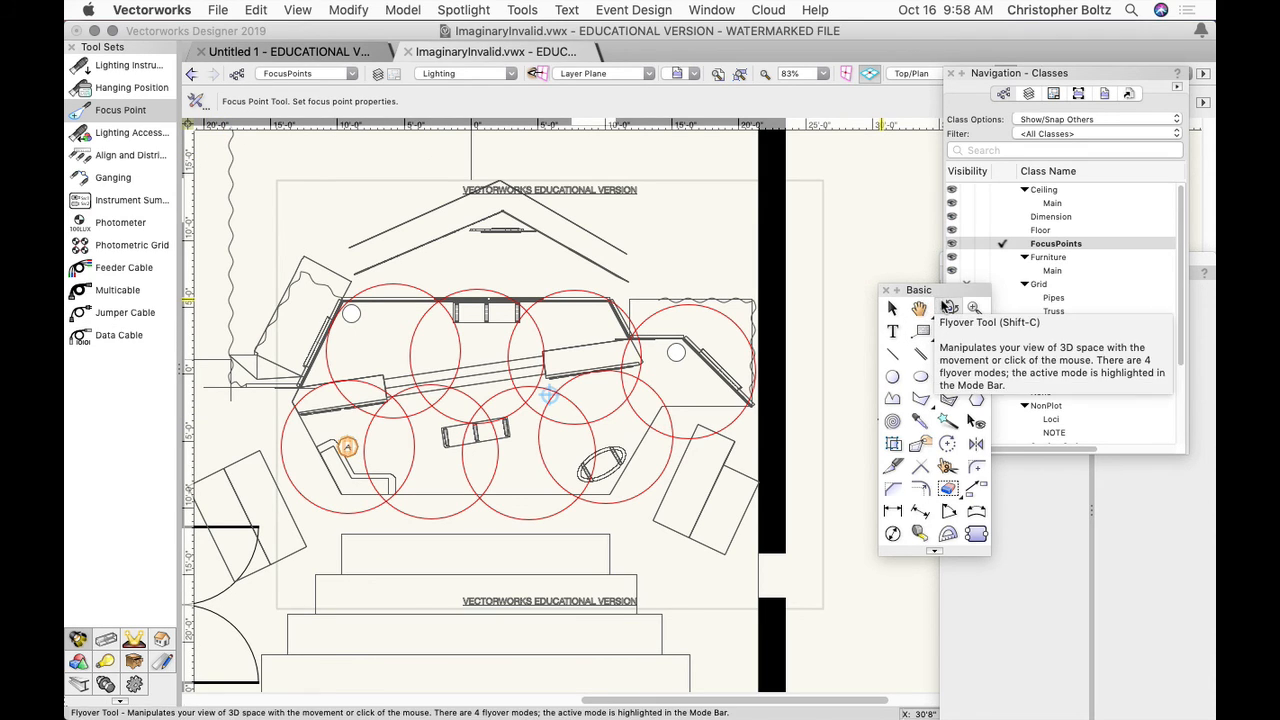
{"action": "left_click", "coordinate": [948, 308]}
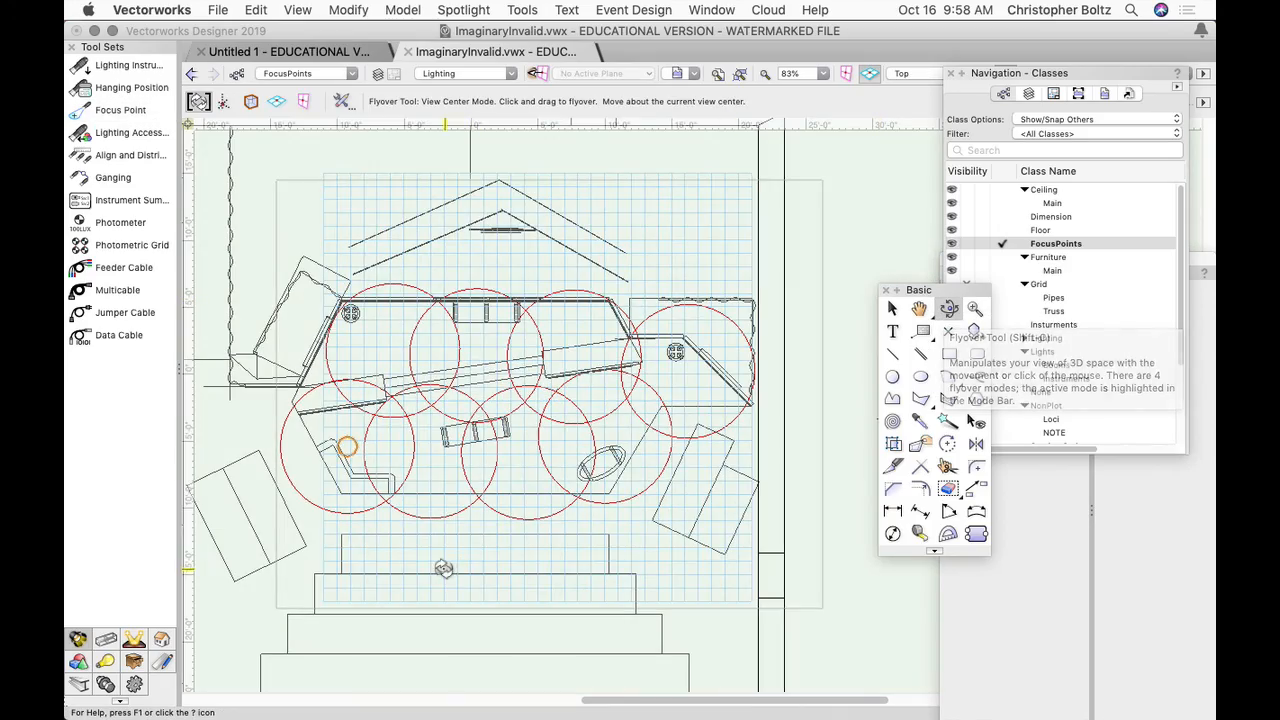
{"action": "left_click_drag", "start_coordinate": [470, 562], "coordinate": [470, 525]}
{"action": "left_click_drag", "start_coordinate": [452, 358], "coordinate": [338, 178]}
{"action": "left_click_drag", "start_coordinate": [346, 440], "coordinate": [404, 500]}
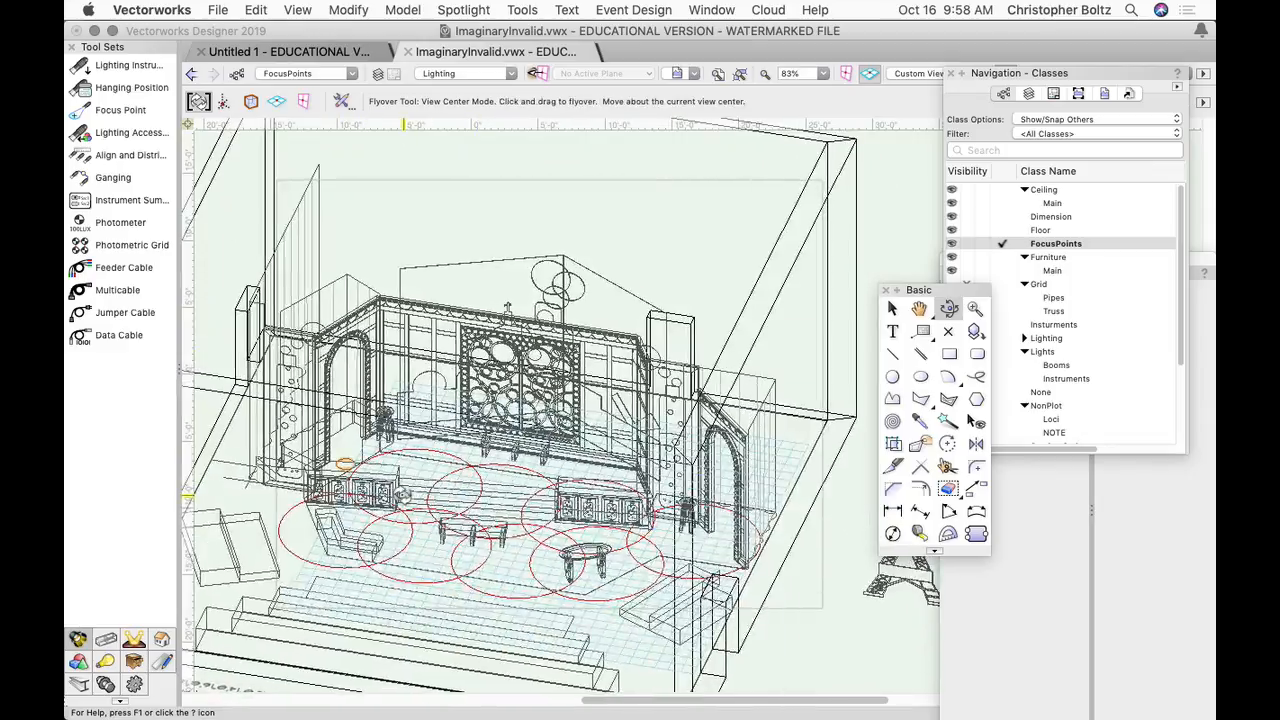
{"action": "key", "text": "super+5"}
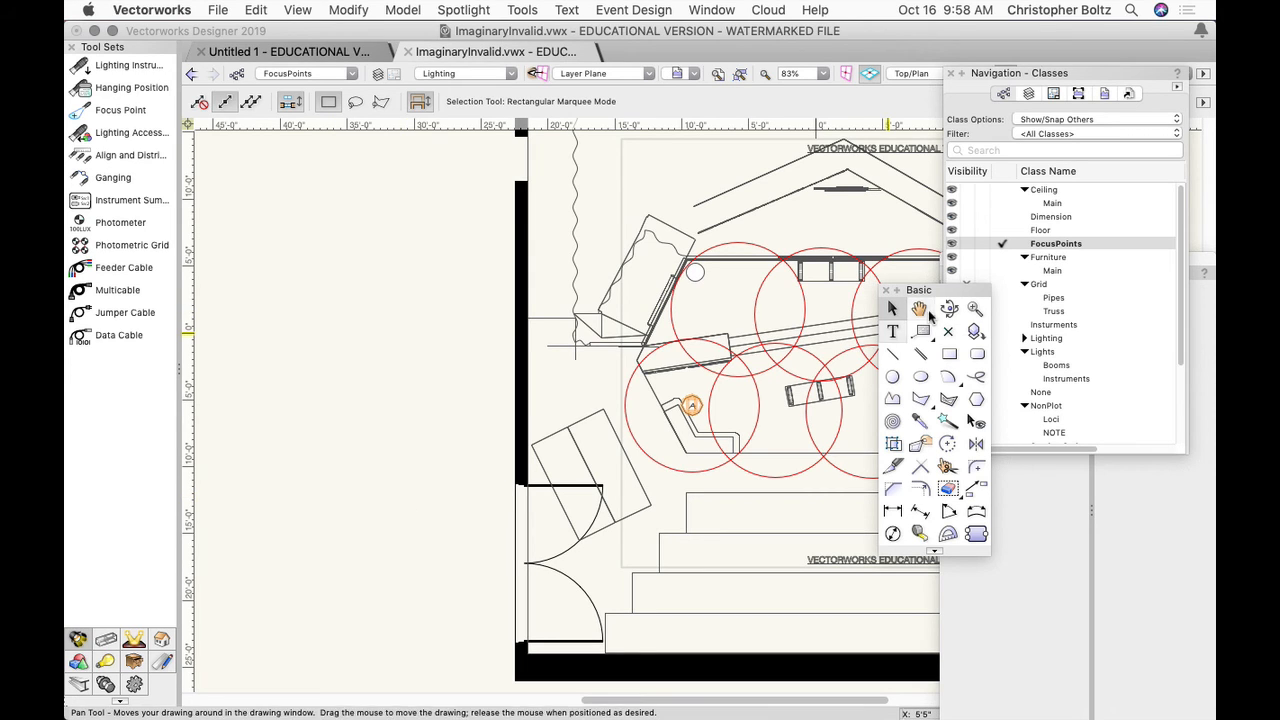
Move the Basic palette off the drawing and pan the plan to bring the whole stage into view
{"action": "left_click_drag", "start_coordinate": [925, 290], "coordinate": [1030, 287]}
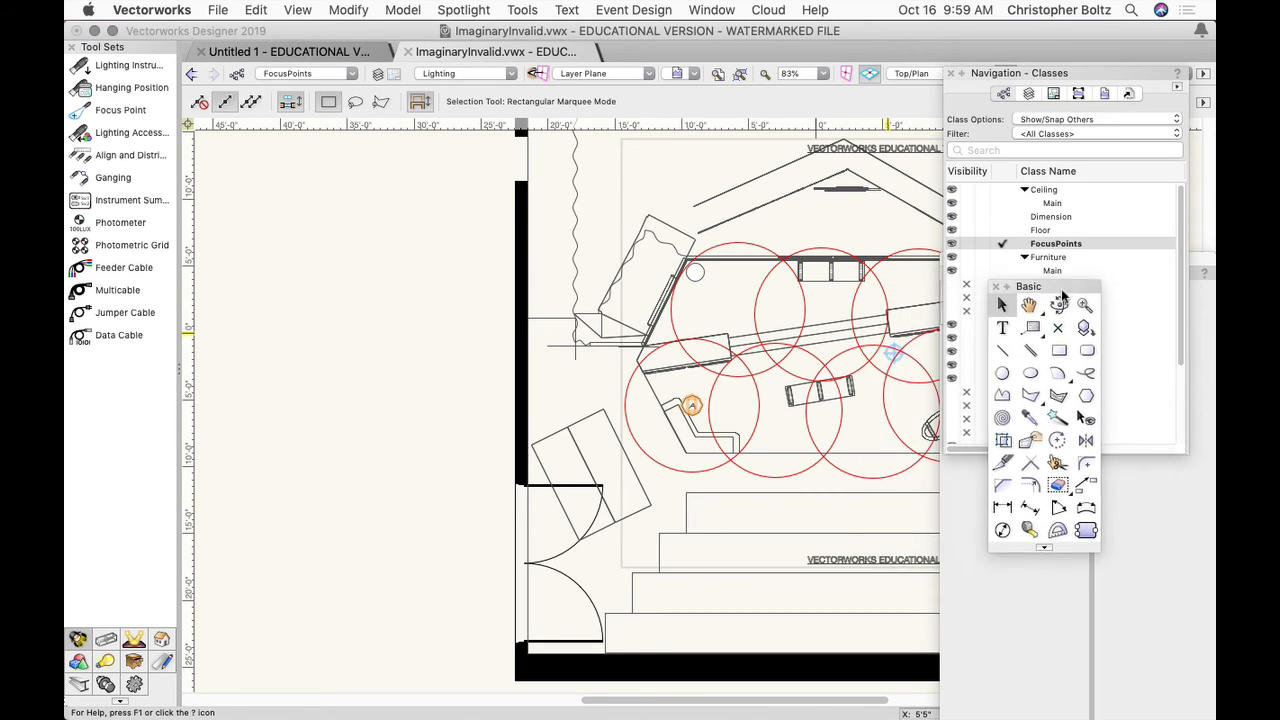
{"action": "left_click", "coordinate": [1026, 306]}
{"action": "left_click_drag", "start_coordinate": [775, 337], "coordinate": [483, 325]}
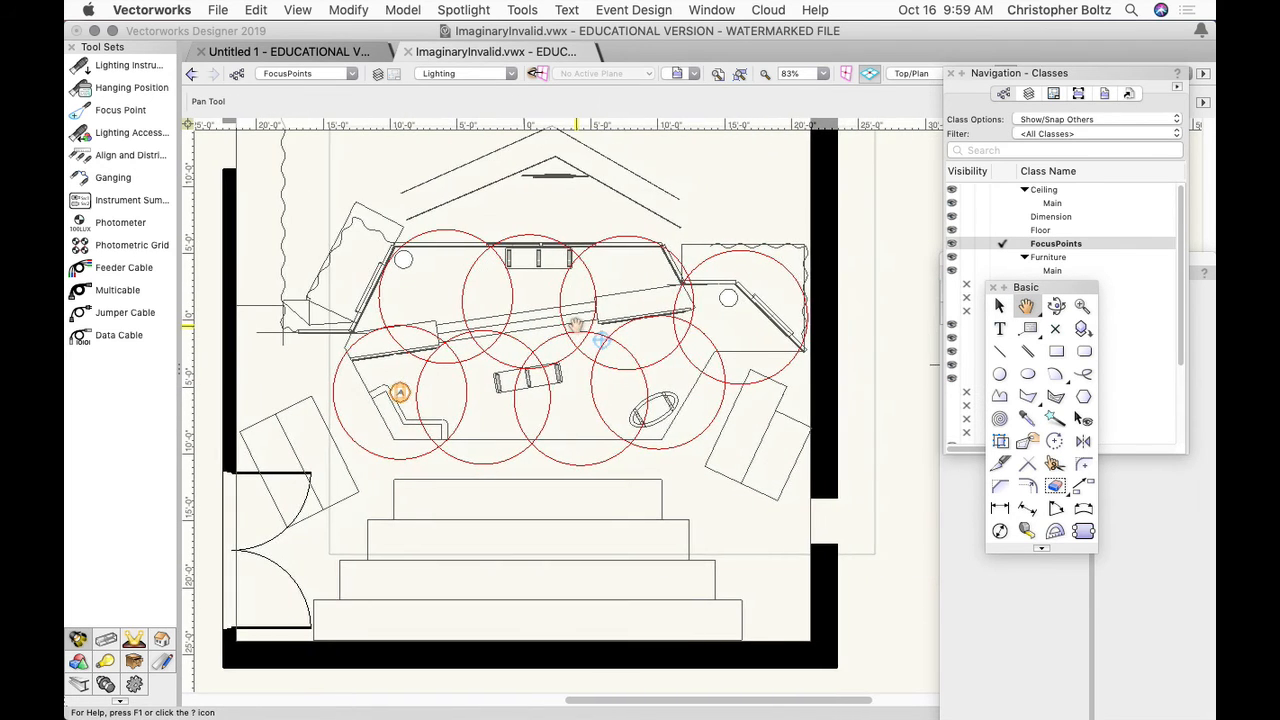
{"action": "left_click", "coordinate": [118, 110]}
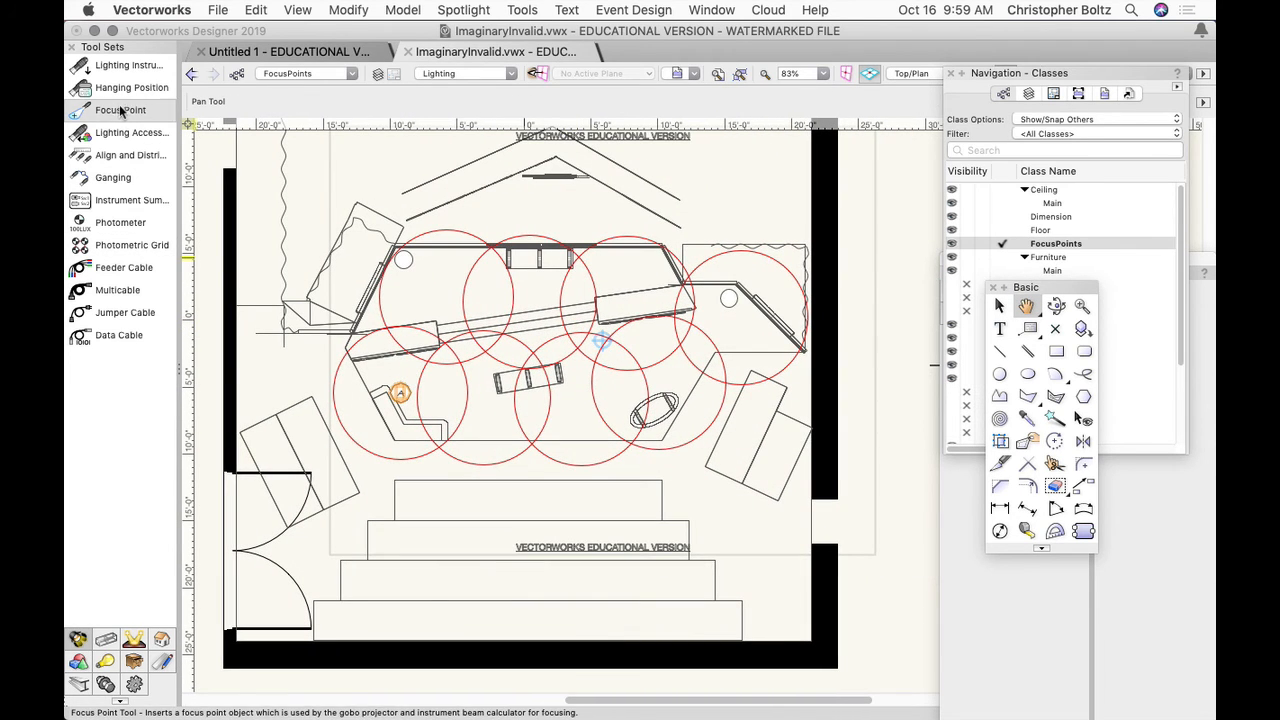
{"action": "left_click", "coordinate": [484, 398]}
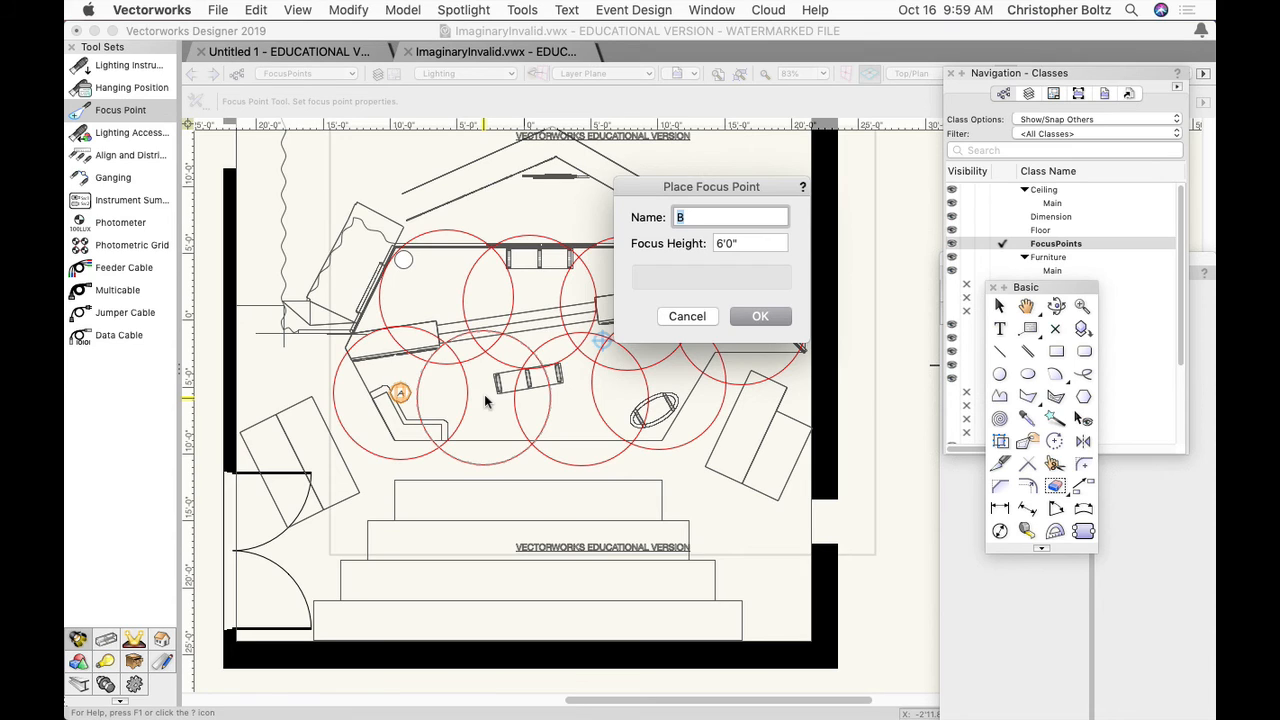
{"action": "left_click", "coordinate": [704, 318]}
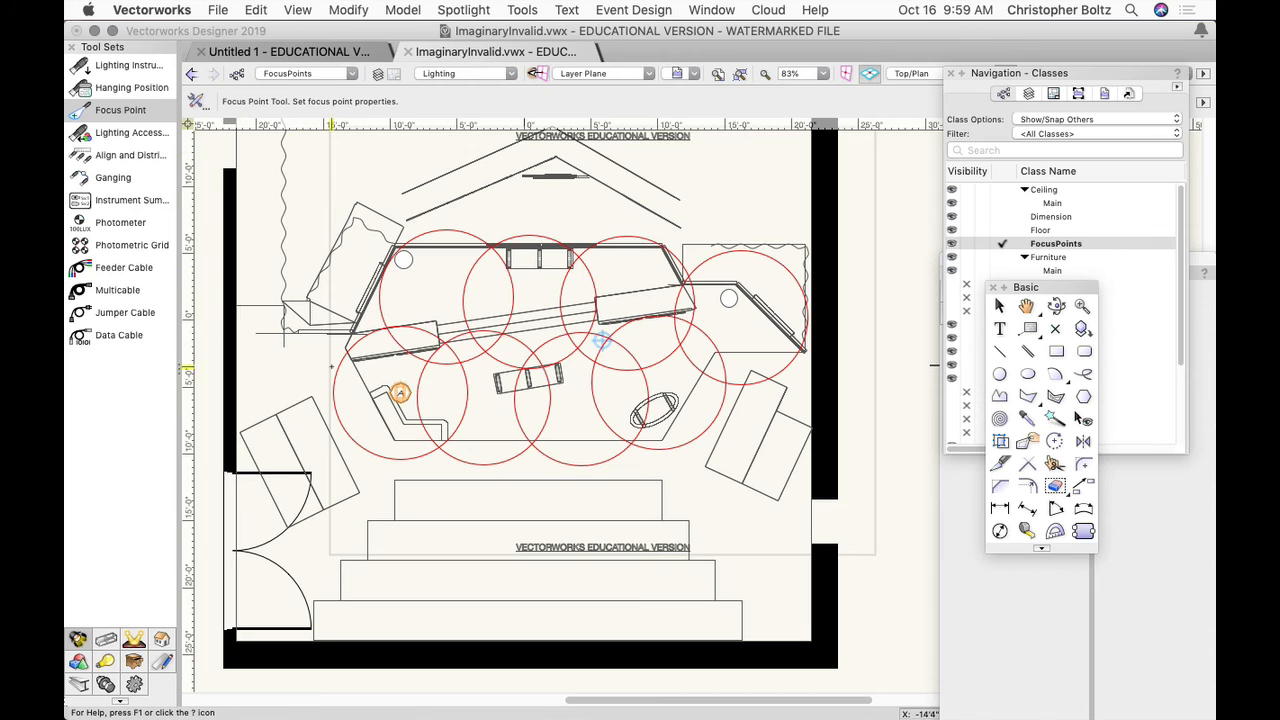
Delete focus point A from the leftmost downstage circle
{"action": "left_click", "coordinate": [999, 306]}
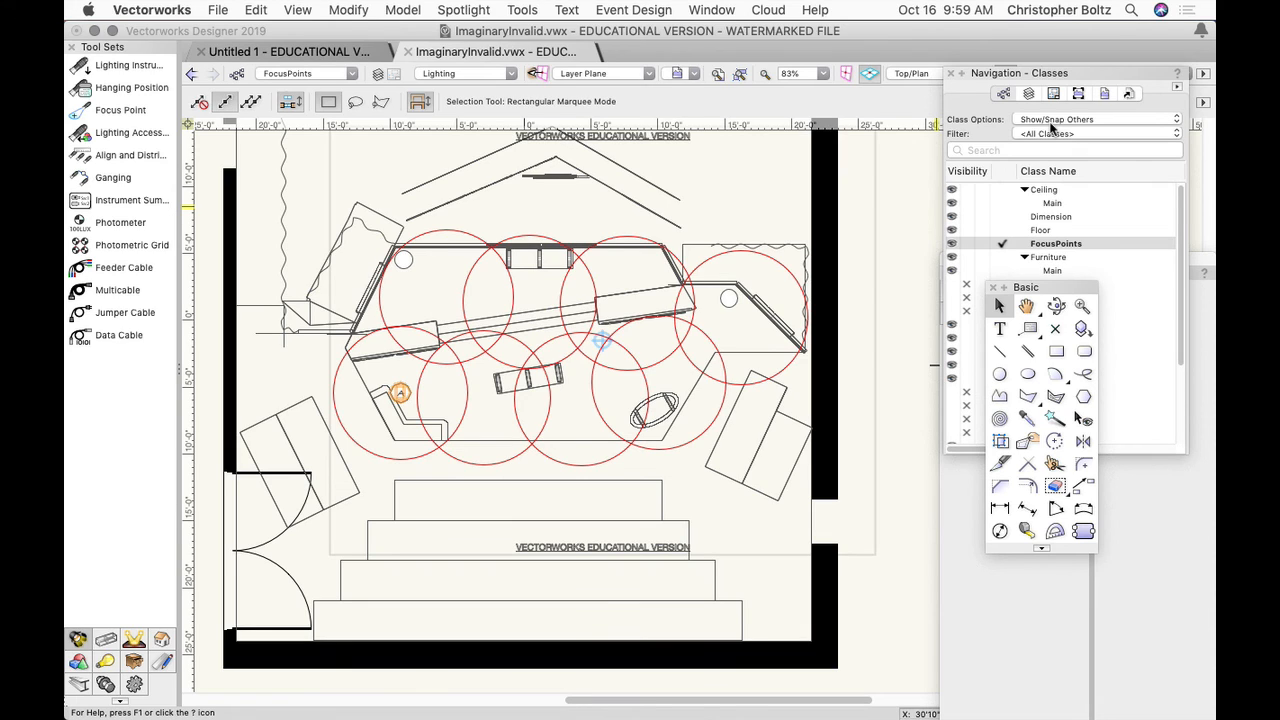
{"action": "left_click", "coordinate": [328, 161]}
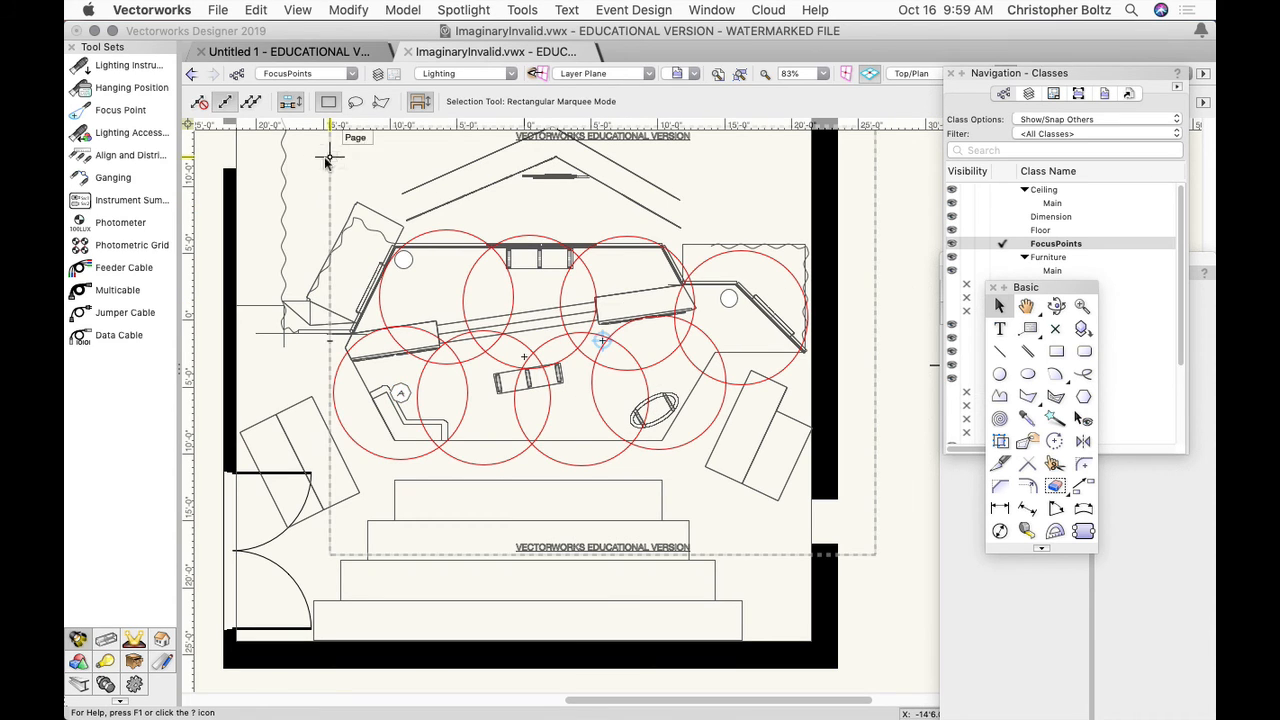
{"action": "mouse_move", "coordinate": [298, 190]}
{"action": "left_mouse_down"}
{"action": "mouse_move", "coordinate": [730, 470]}
{"action": "mouse_move", "coordinate": [808, 540]}
{"action": "left_mouse_up"}
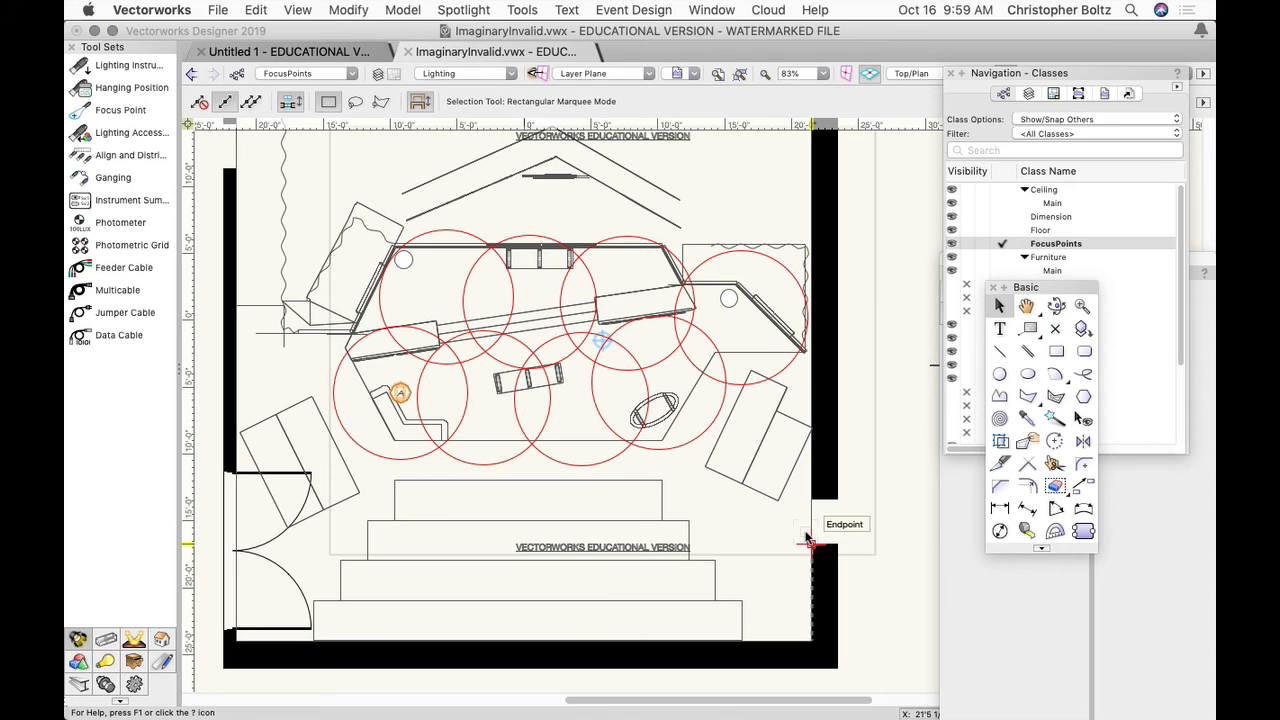
{"action": "key", "text": "BackSpace"}
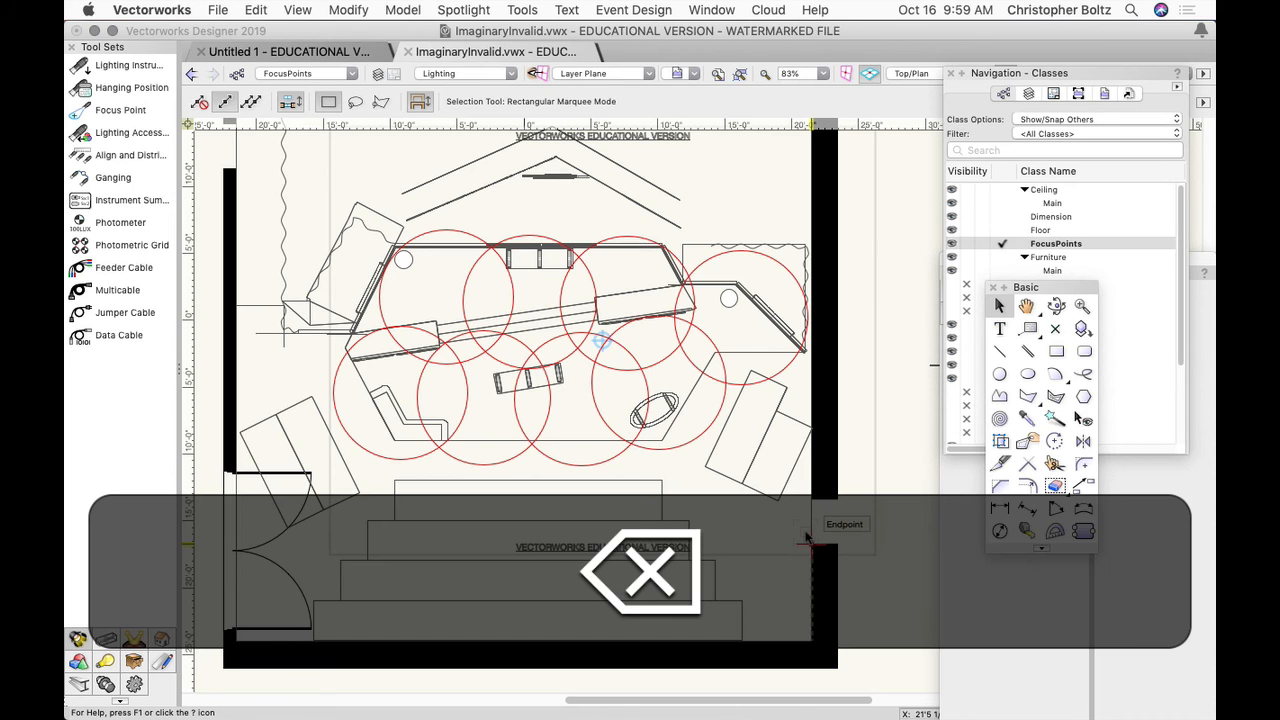
Place focus points A and B with a 6'0" focus height at the centers of the two leftmost downstage circles
{"action": "left_click", "coordinate": [120, 110]}
{"action": "left_click", "coordinate": [405, 400]}
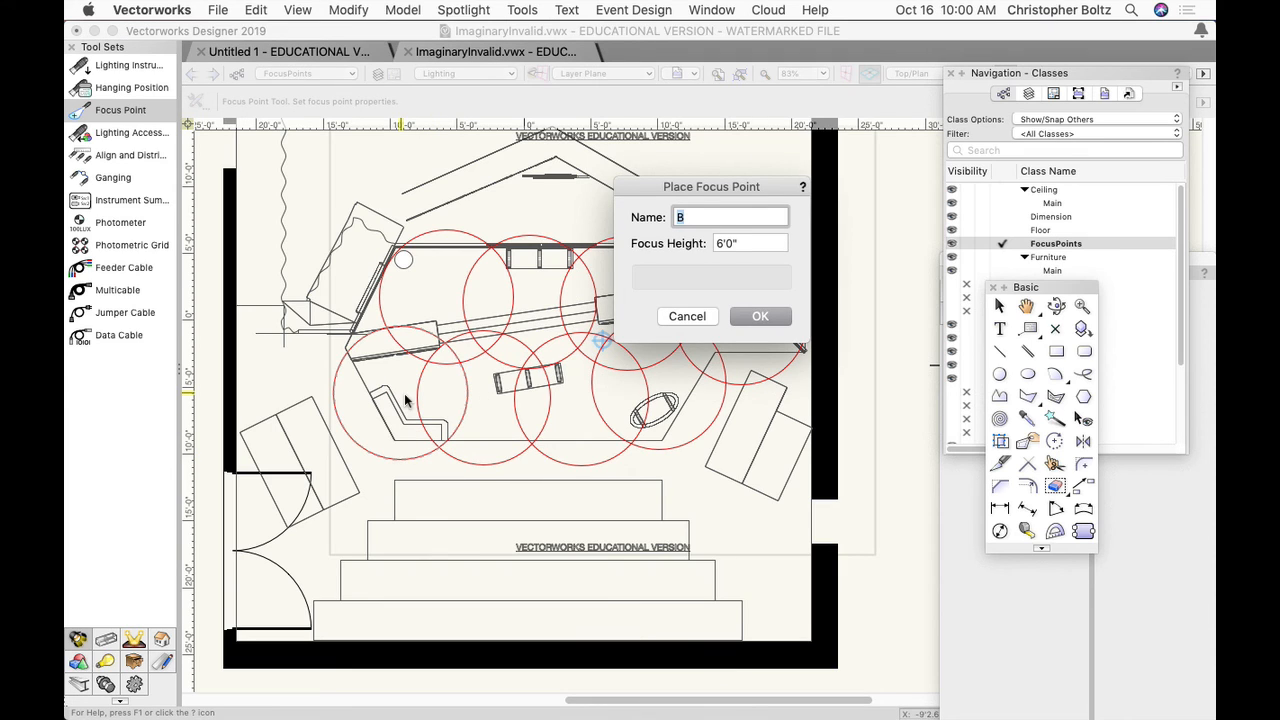
{"action": "type", "text": "A"}
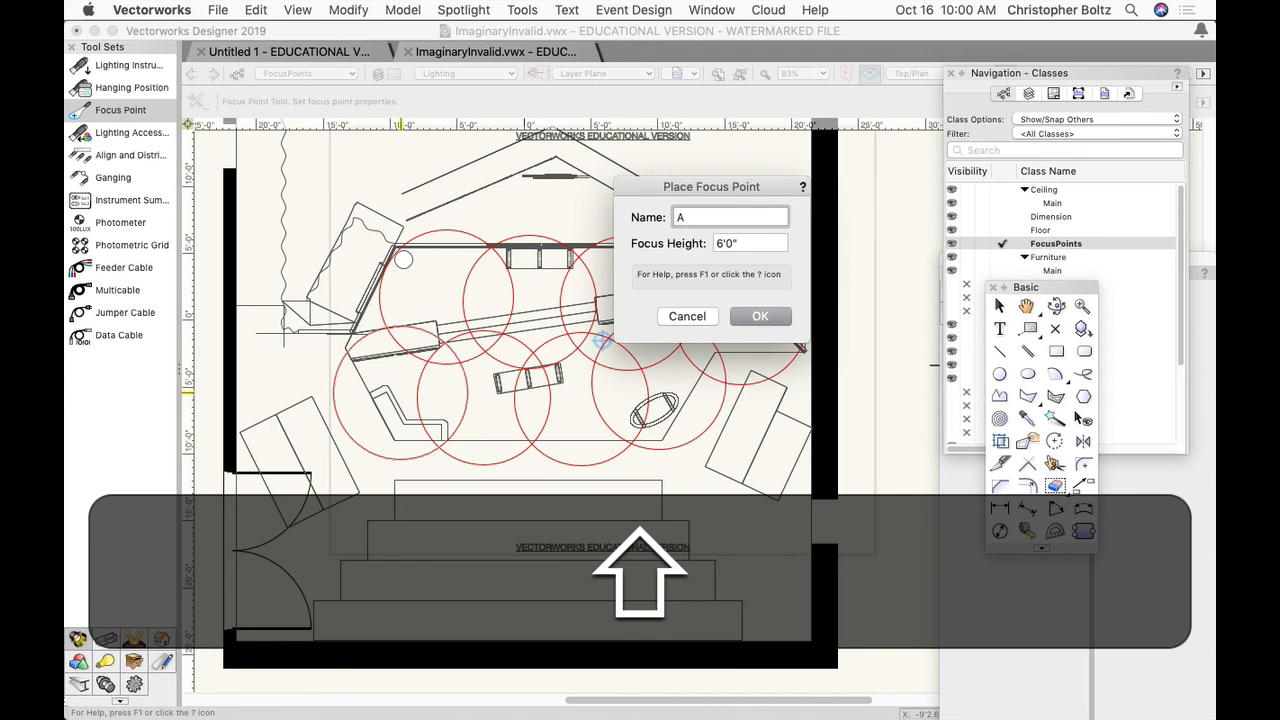
{"action": "key", "text": "Return"}
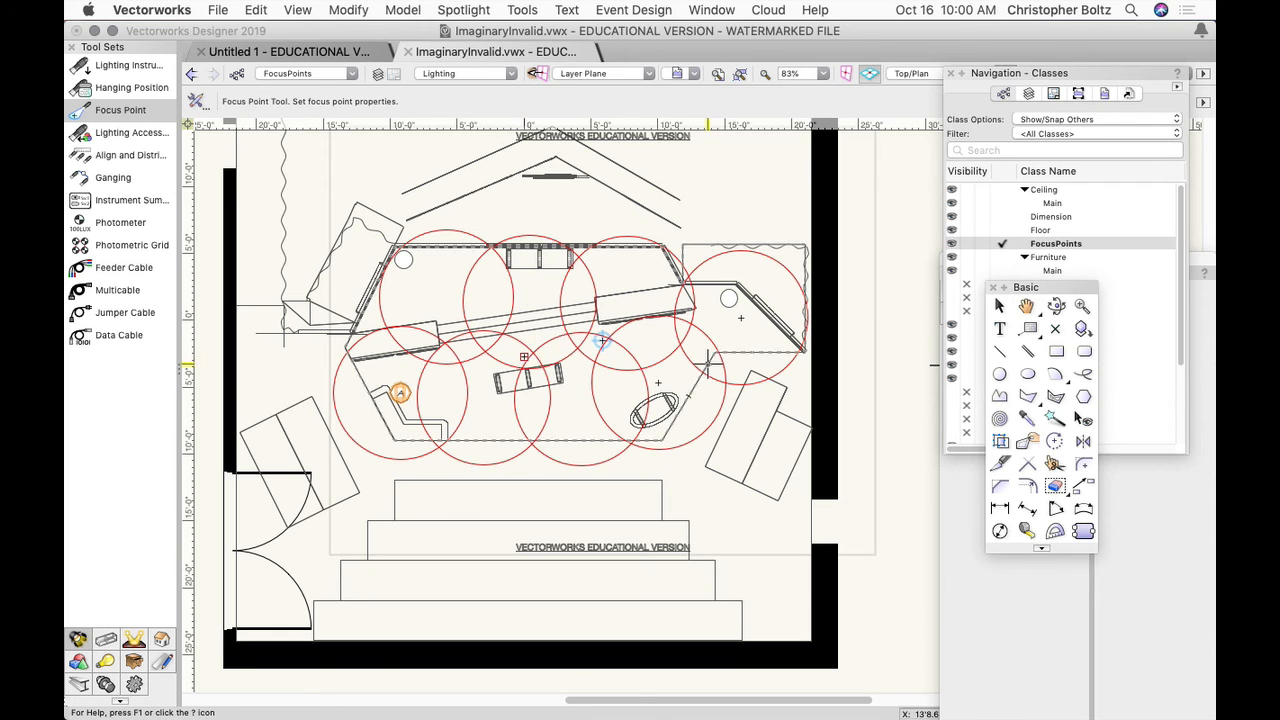
{"action": "left_click", "coordinate": [484, 398]}
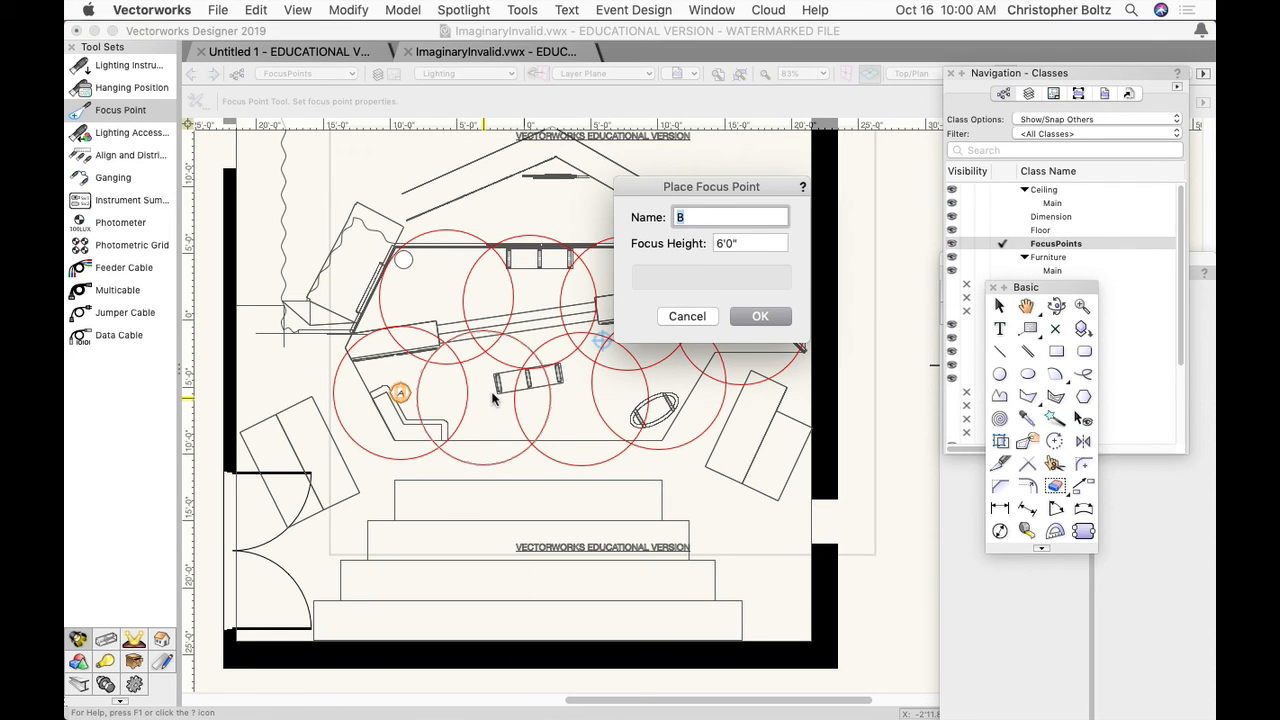
{"action": "key", "text": "Return"}
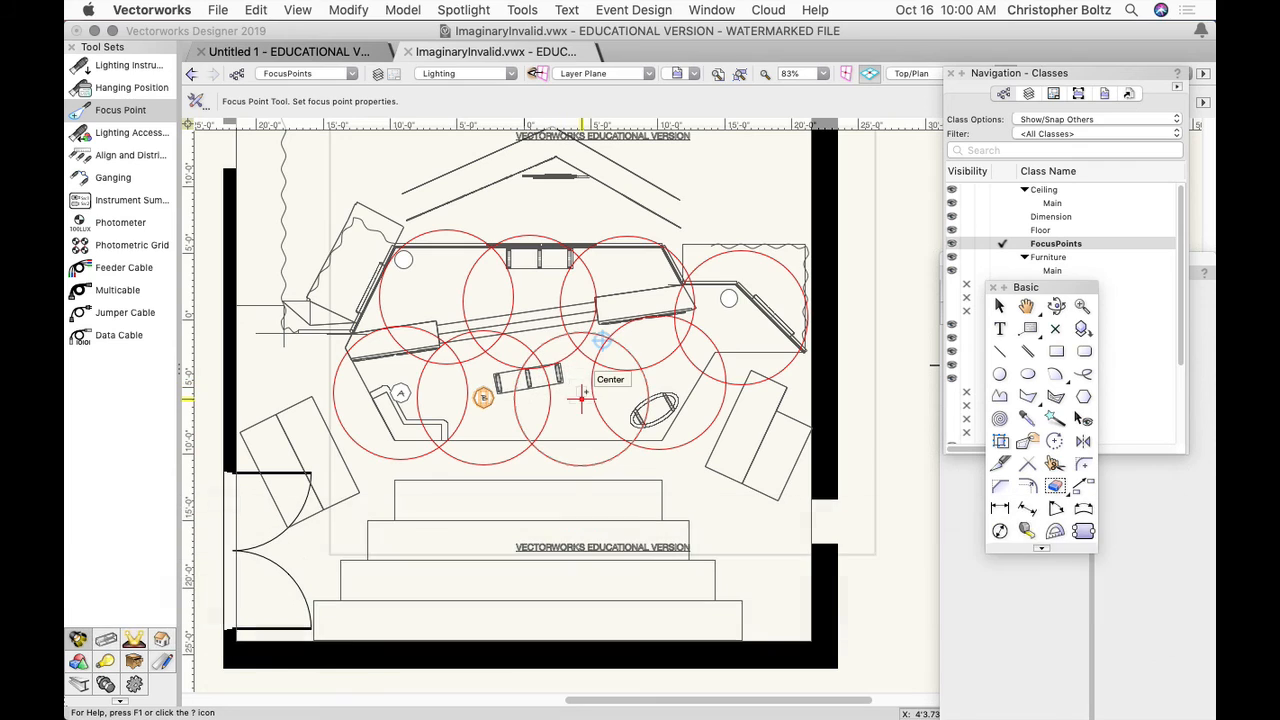
Place focus point C with a 6'0" focus height at the center of the third downstage circle from the left
{"action": "left_click", "coordinate": [585, 400]}
{"action": "key", "text": "BackSpace"}
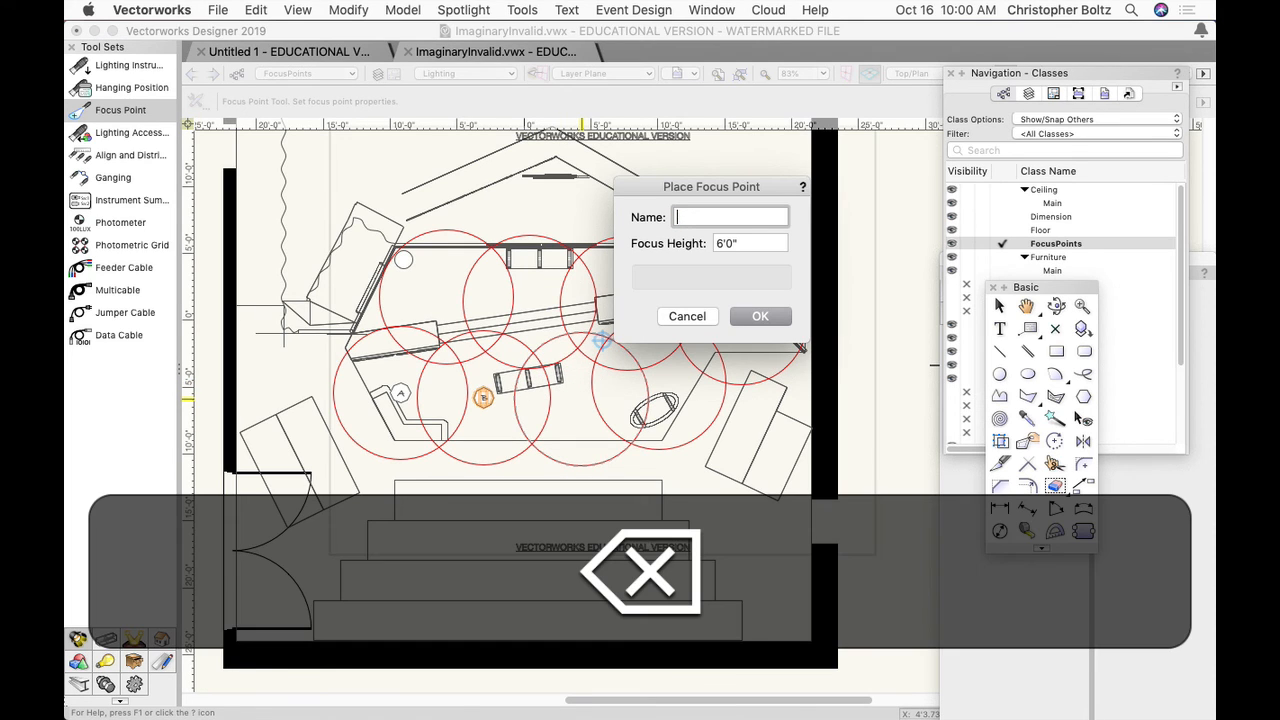
{"action": "type", "text": "c"}
{"action": "key", "text": "BackSpace"}
{"action": "type", "text": "XC"}
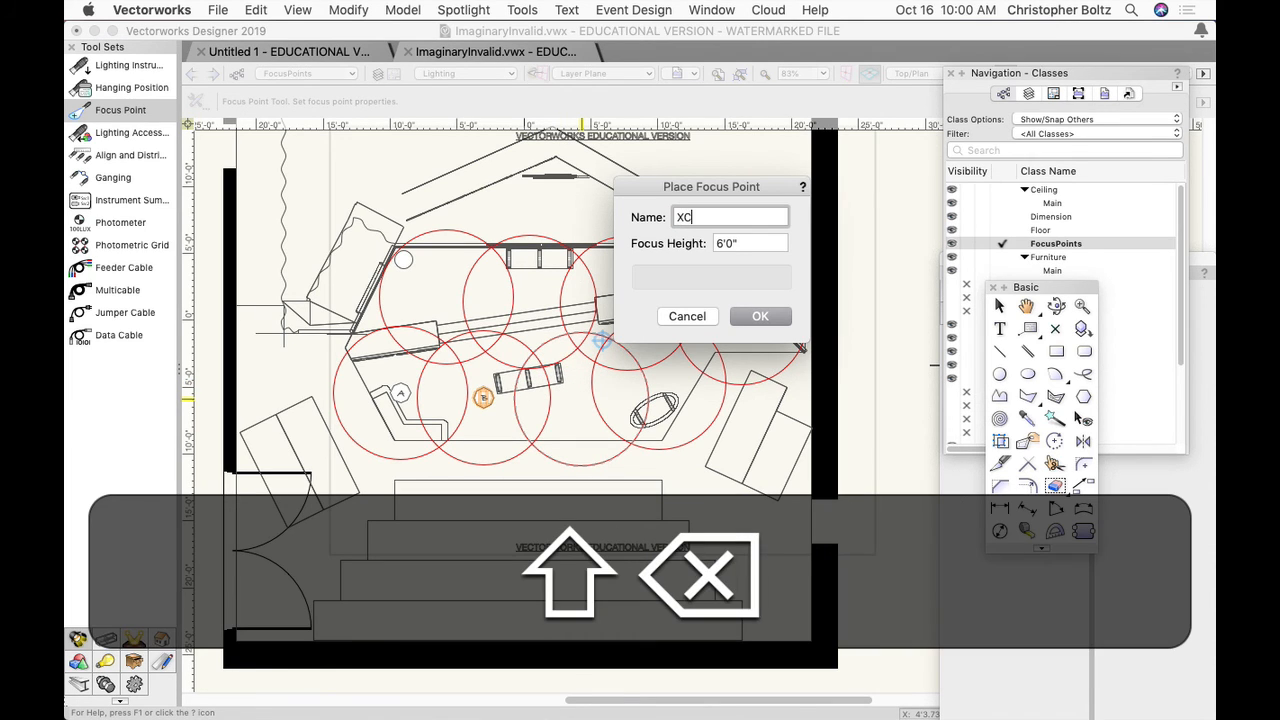
{"action": "key", "text": "BackSpace"}
{"action": "key", "text": "BackSpace"}
{"action": "type", "text": "C"}
{"action": "key", "text": "Return"}
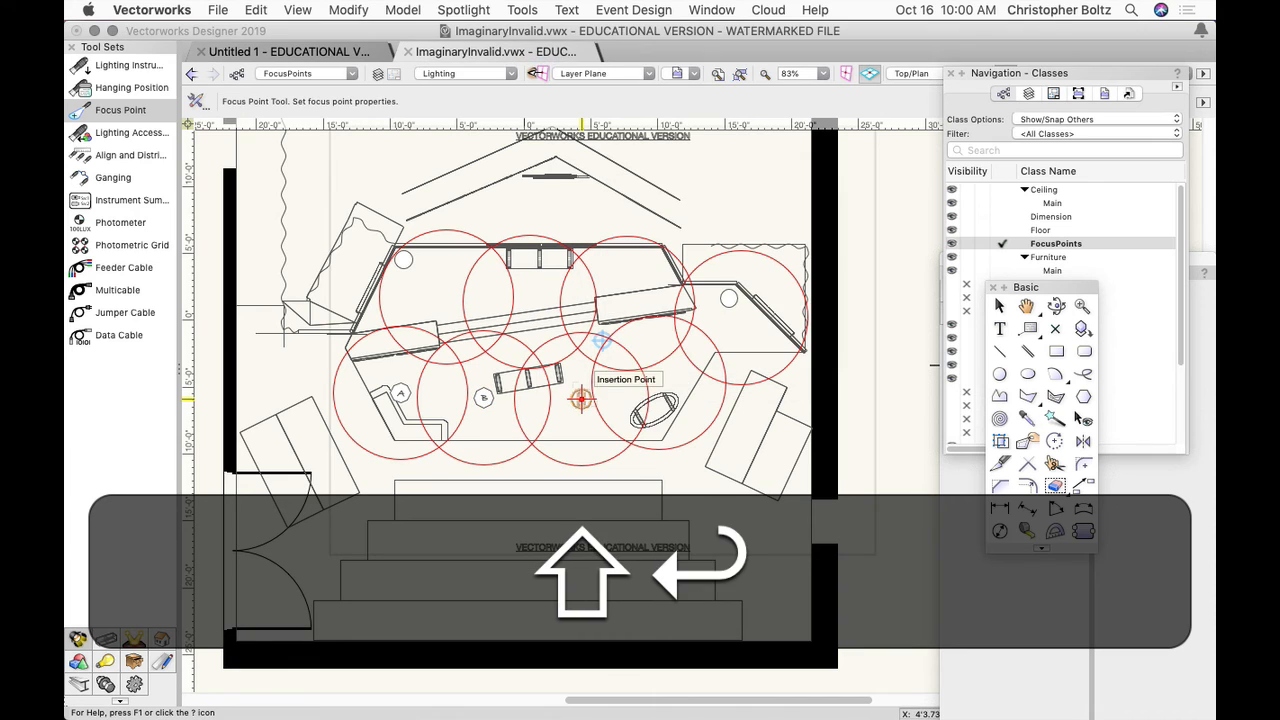
Place focus points D and E at 6'0" height at the centers of the rightmost downstage circle and the far-right upstage circle
{"action": "left_click", "coordinate": [657, 383]}
{"action": "key", "text": "Return"}
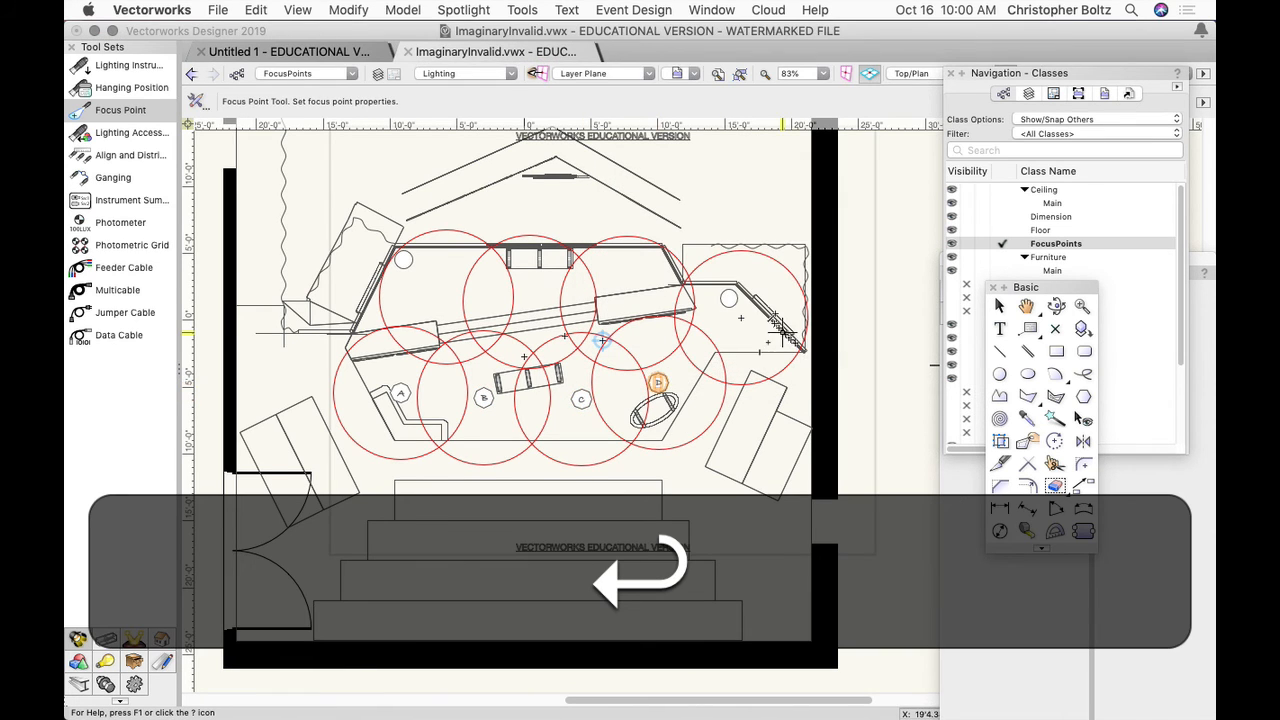
{"action": "left_click", "coordinate": [740, 318]}
{"action": "key", "text": "Return"}
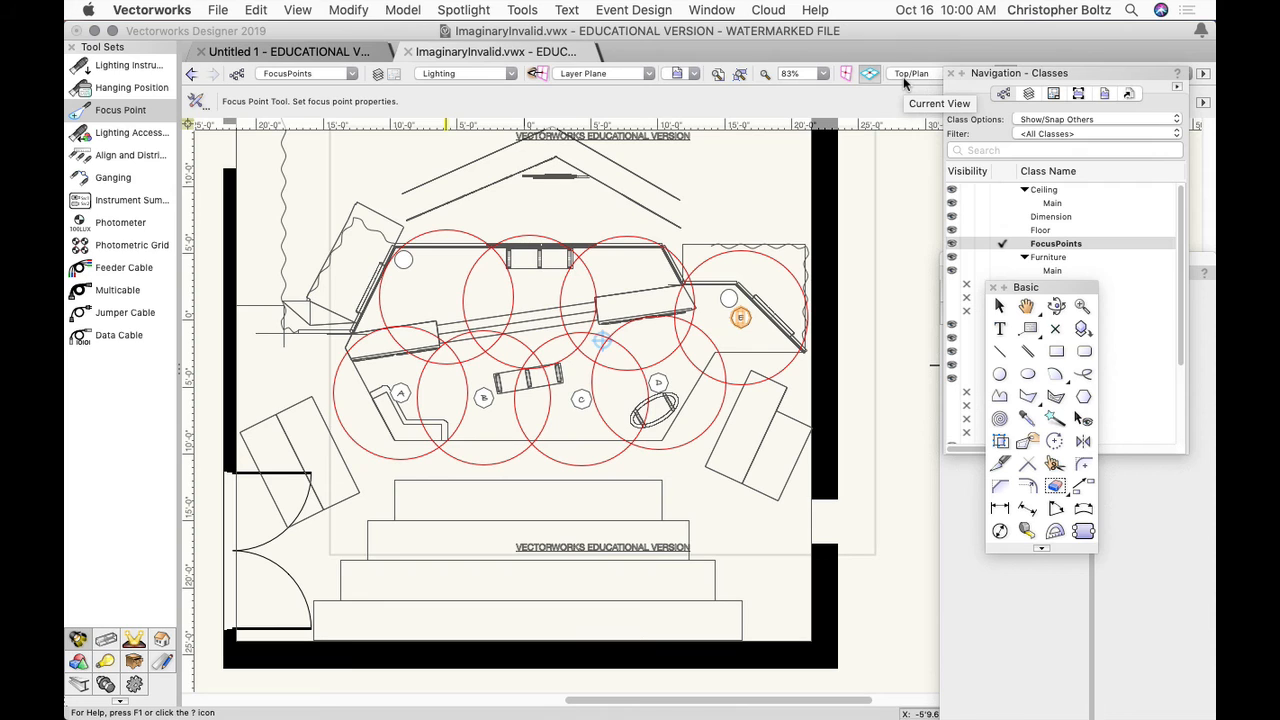
{"action": "left_click", "coordinate": [297, 9]}
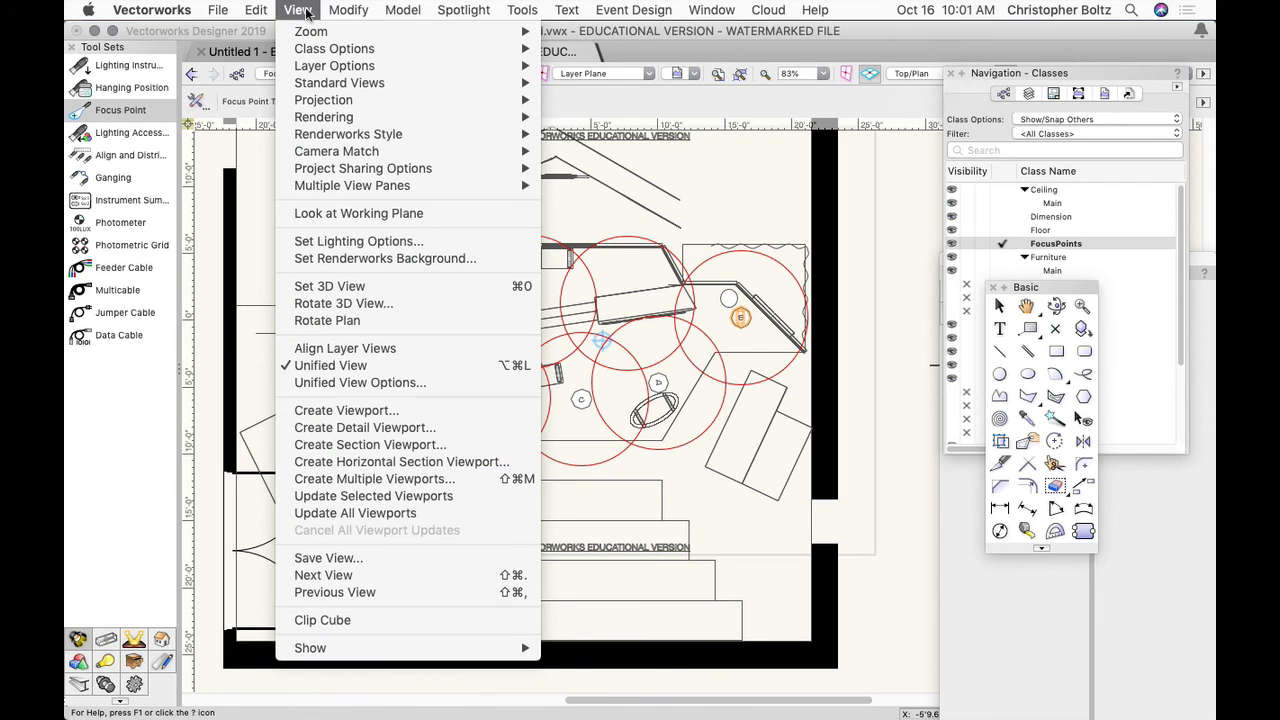
{"action": "mouse_move", "coordinate": [323, 54]}
{"action": "mouse_move", "coordinate": [333, 104]}
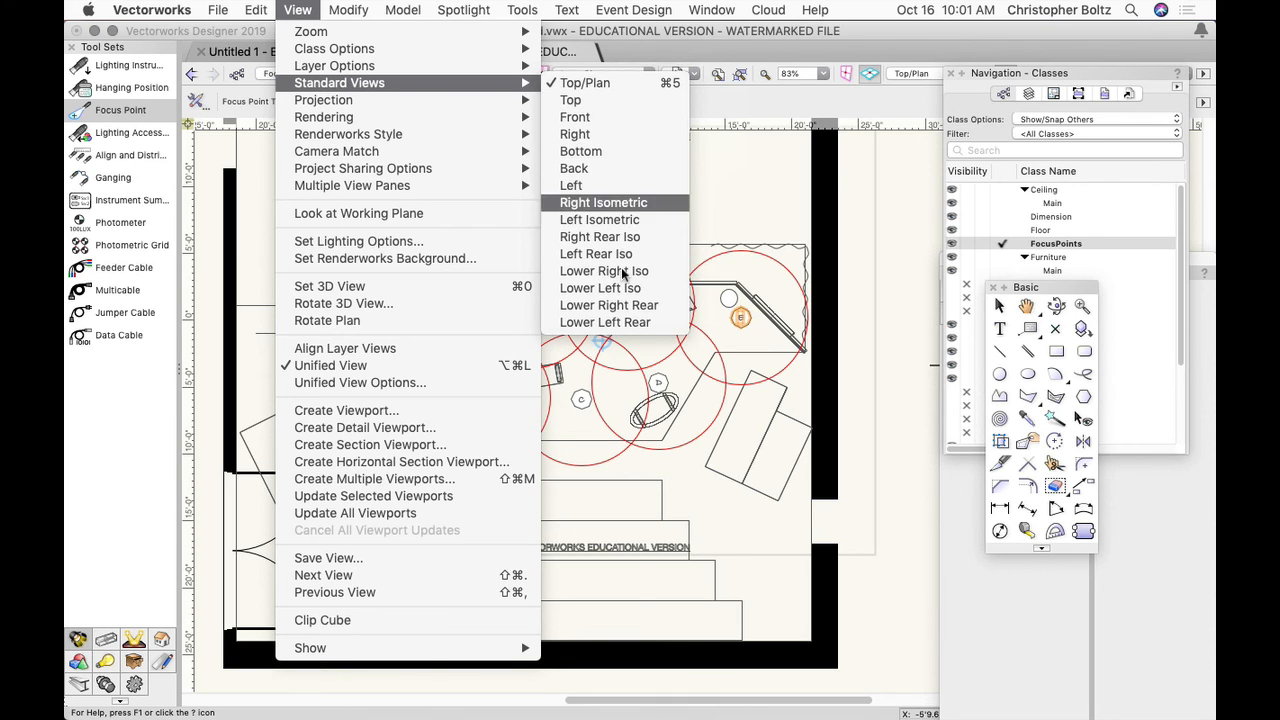
{"action": "left_click", "coordinate": [858, 353]}
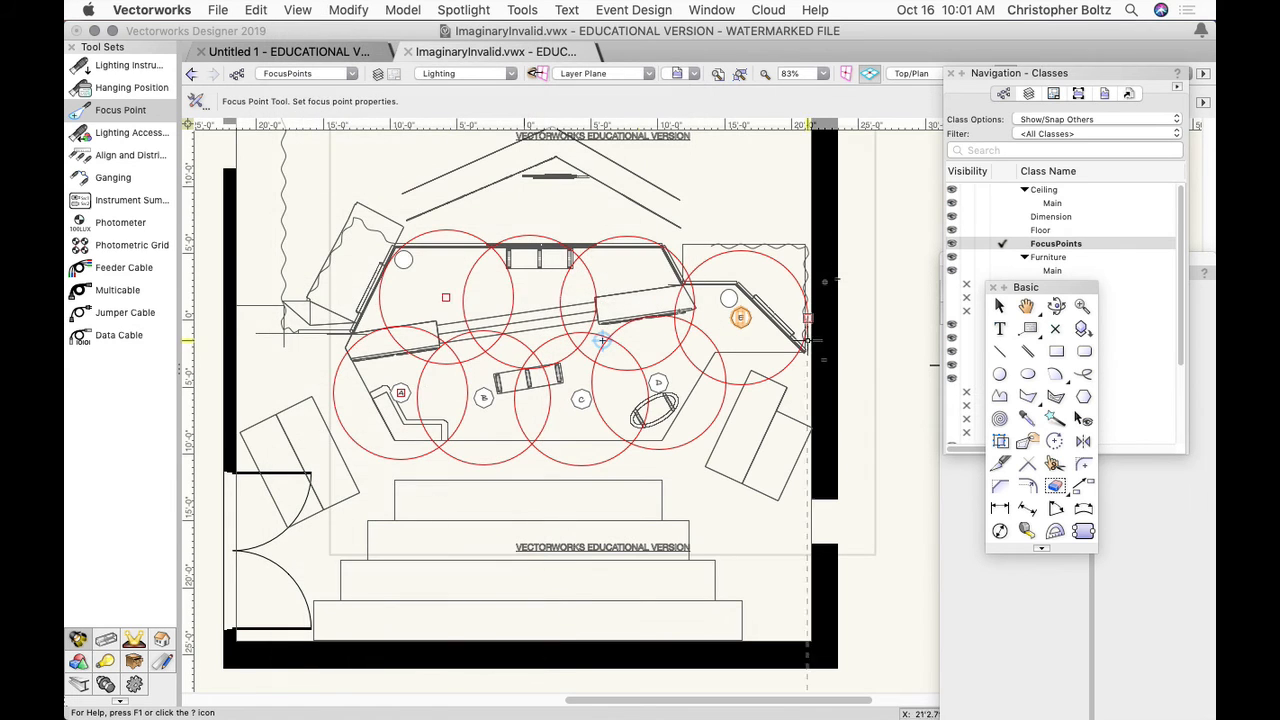
{"action": "left_click", "coordinate": [446, 296]}
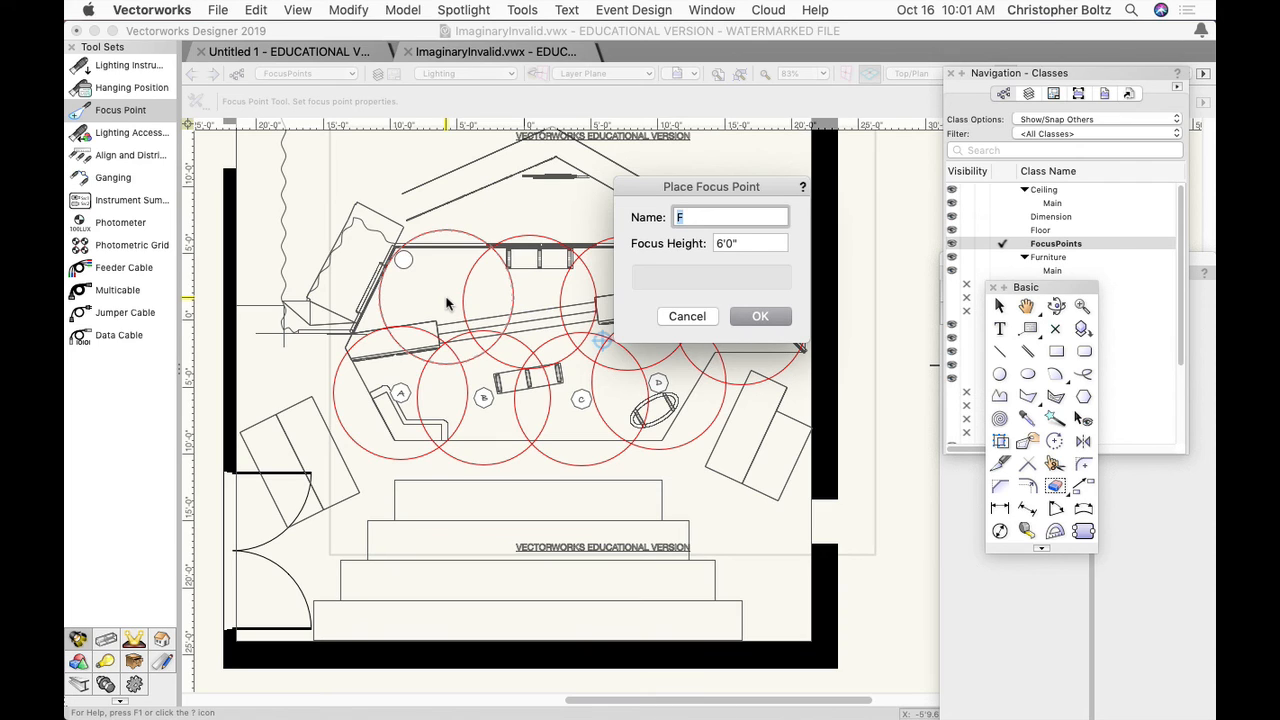
{"action": "type", "text": "E"}
{"action": "key", "text": "Return"}
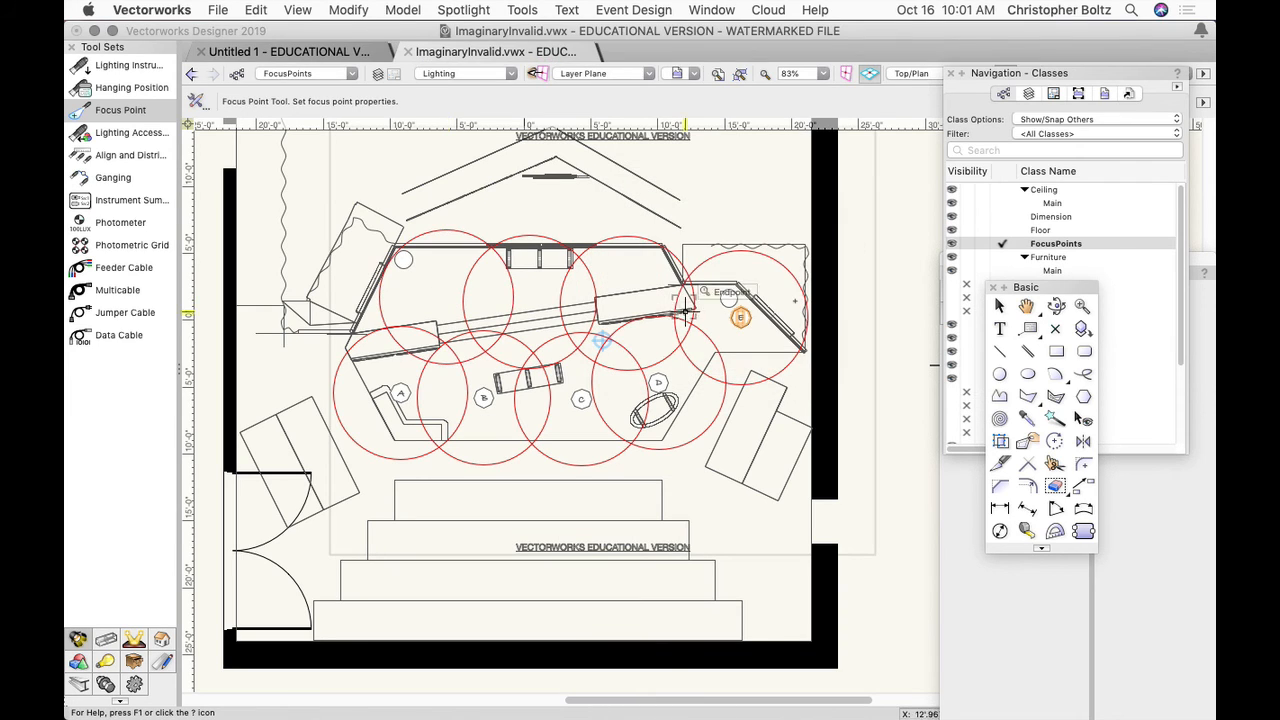
Set the class options to Show/Snap/Modify Others and select the raised upstage platform
{"action": "left_click", "coordinate": [1063, 119]}
{"action": "left_click", "coordinate": [1062, 128]}
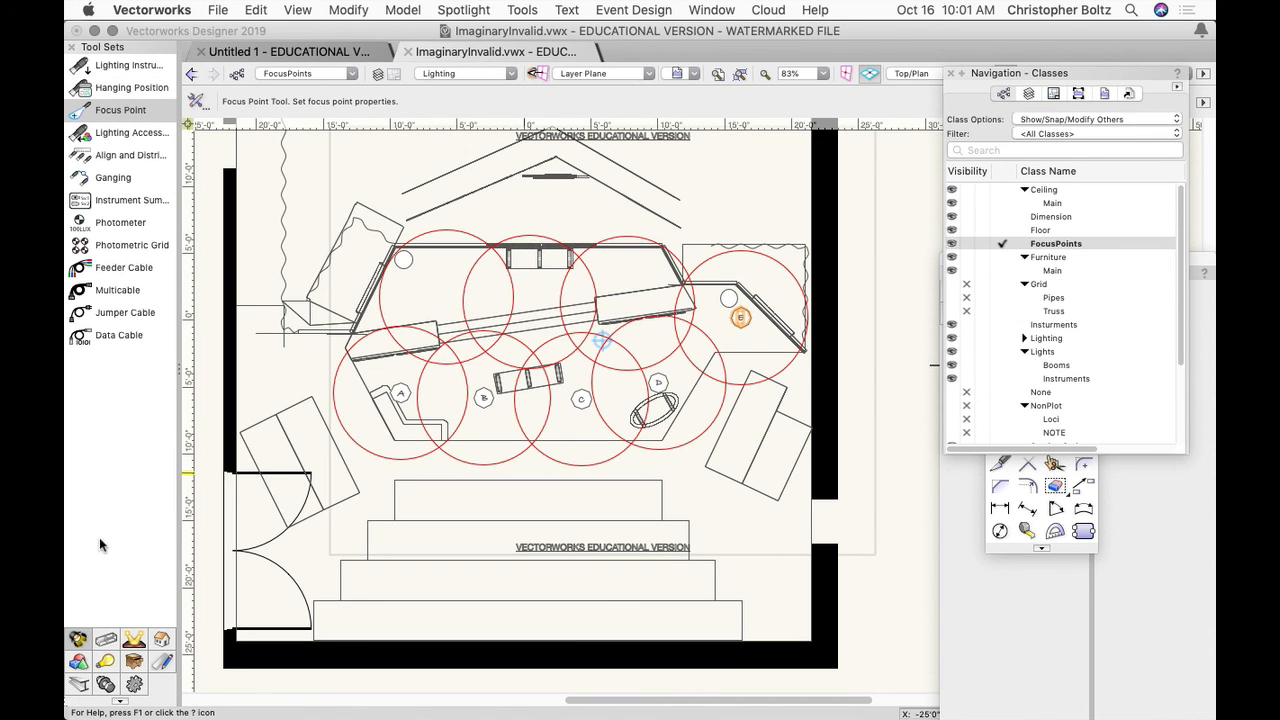
{"action": "left_click", "coordinate": [1013, 549]}
{"action": "left_click", "coordinate": [999, 305]}
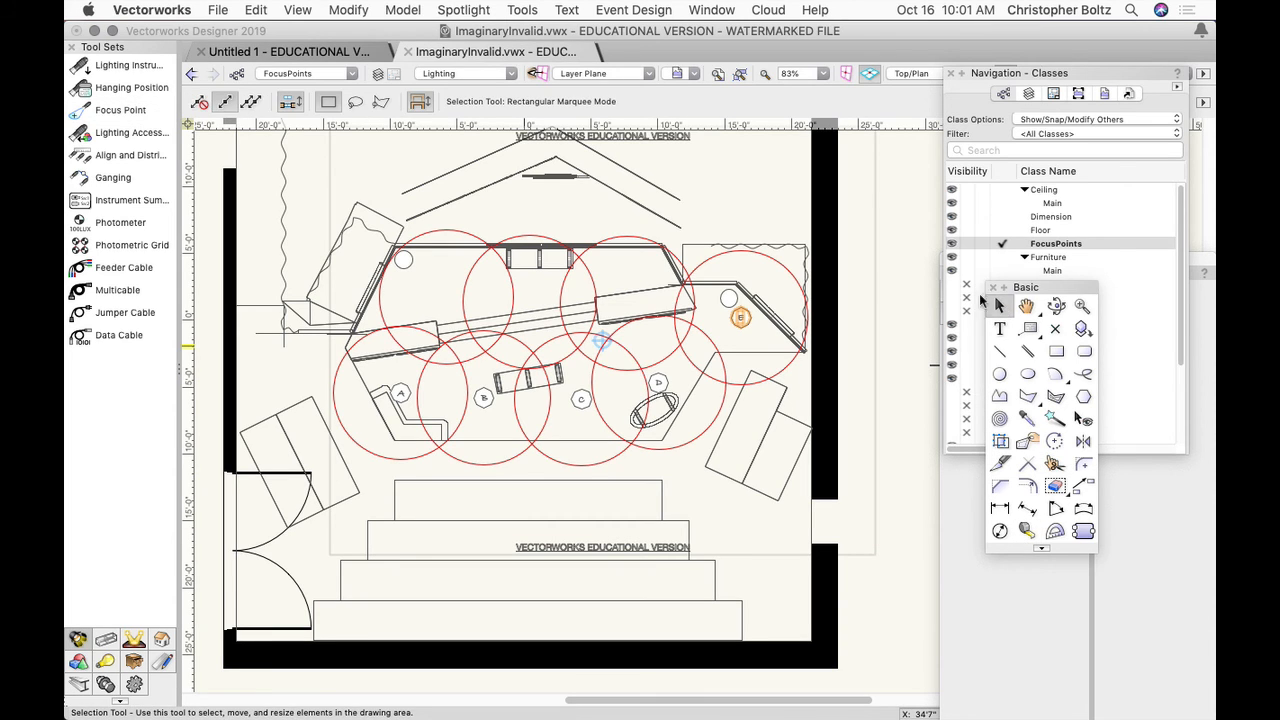
{"action": "left_click", "coordinate": [530, 302]}
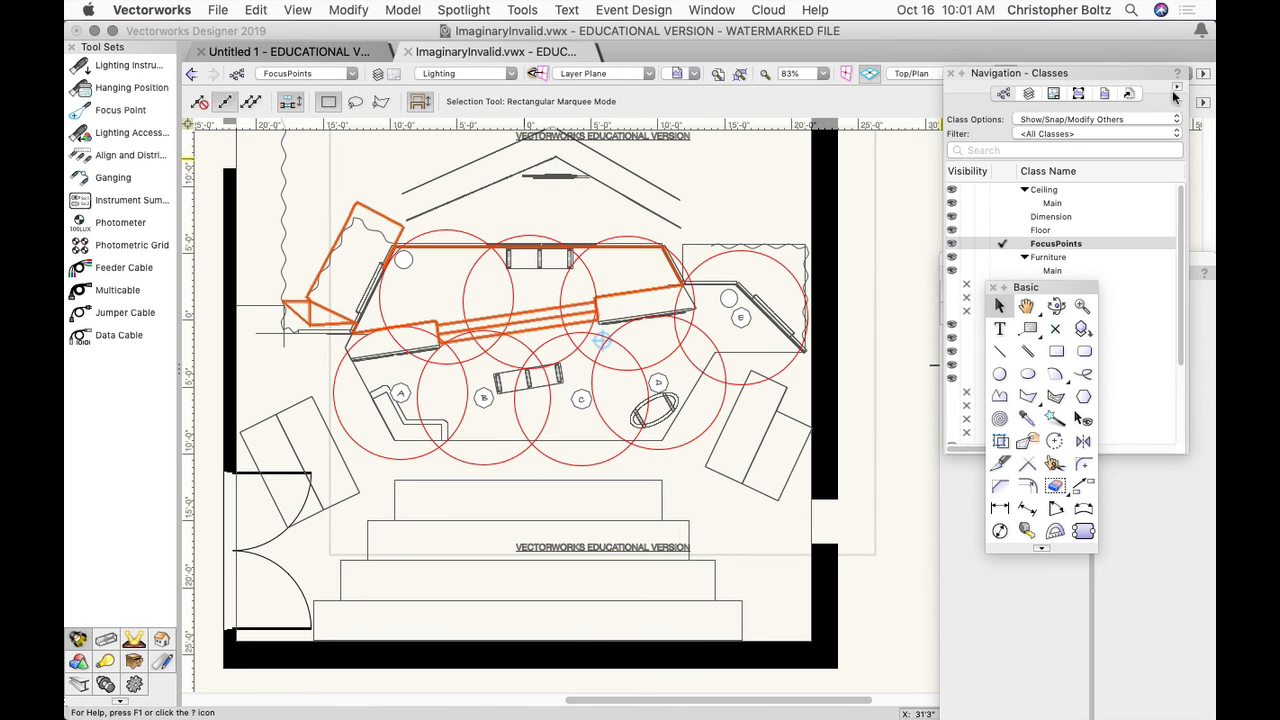
Bring the docked palettes into view, enter the platform's solid addition and select its main upstage floor solid
{"action": "left_click", "coordinate": [1164, 449]}
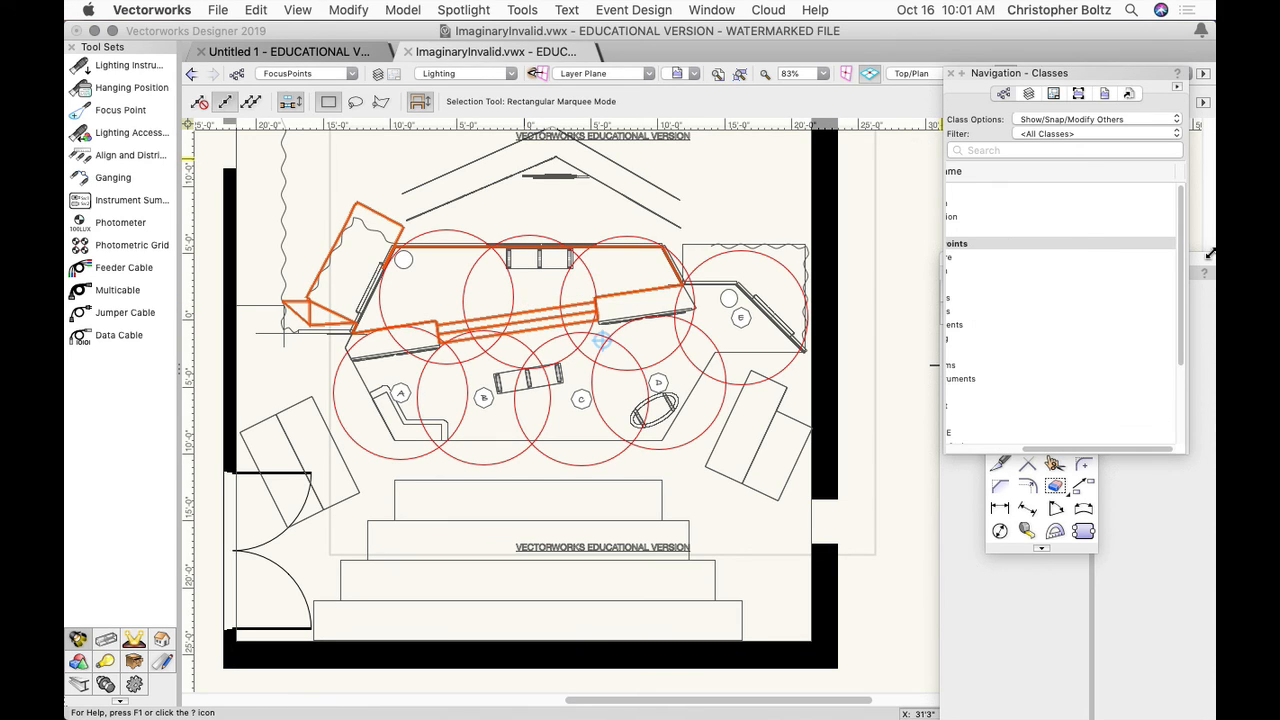
{"action": "left_click_drag", "start_coordinate": [1202, 258], "coordinate": [1131, 185]}
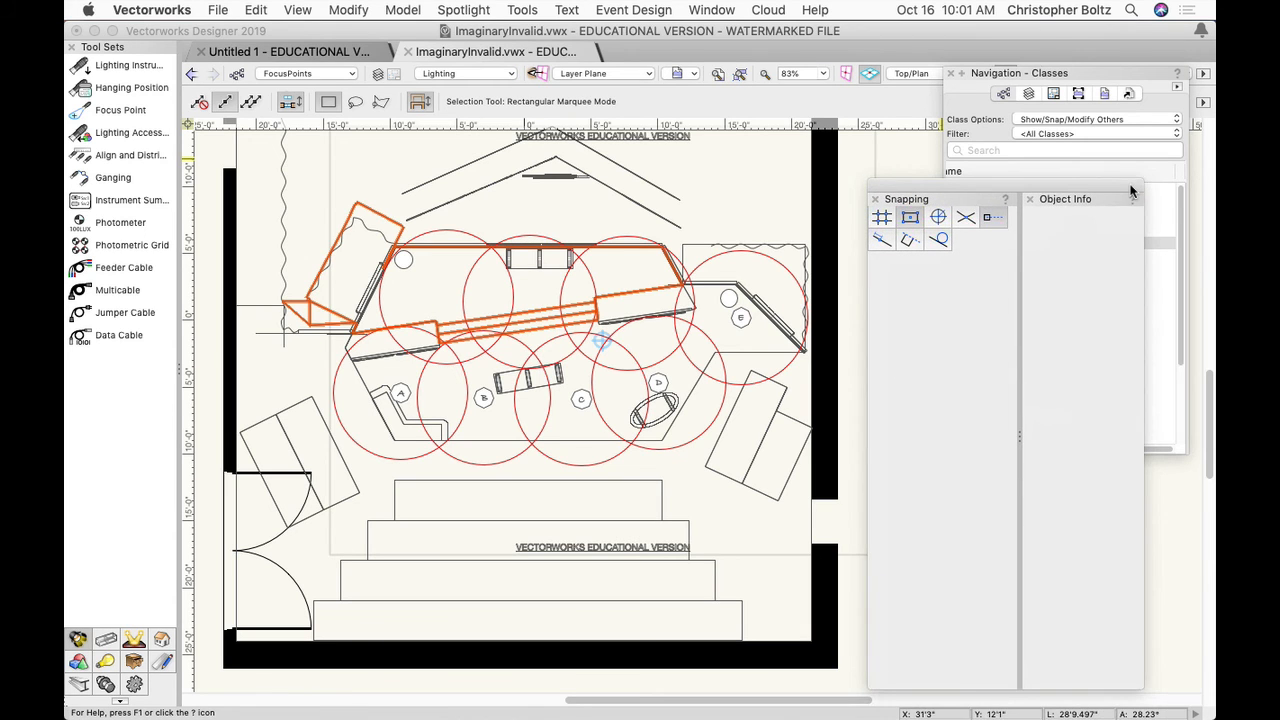
{"action": "double_click", "coordinate": [539, 309]}
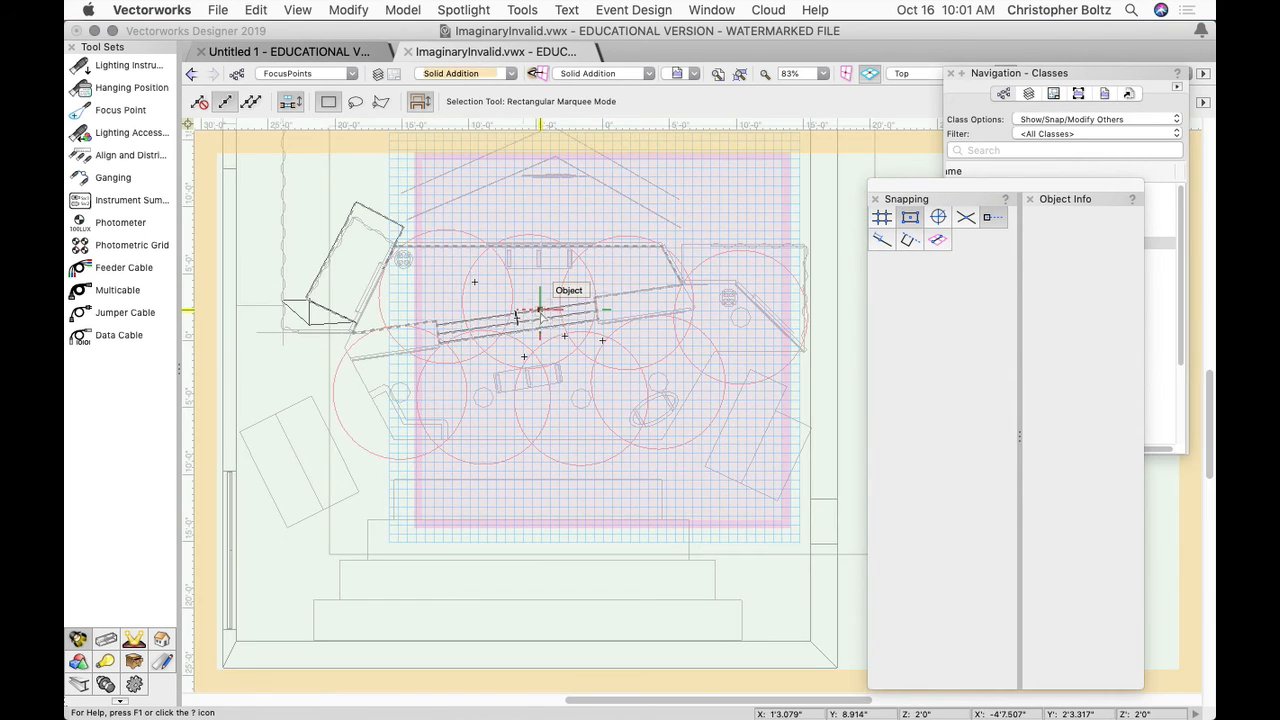
{"action": "double_click", "coordinate": [458, 325]}
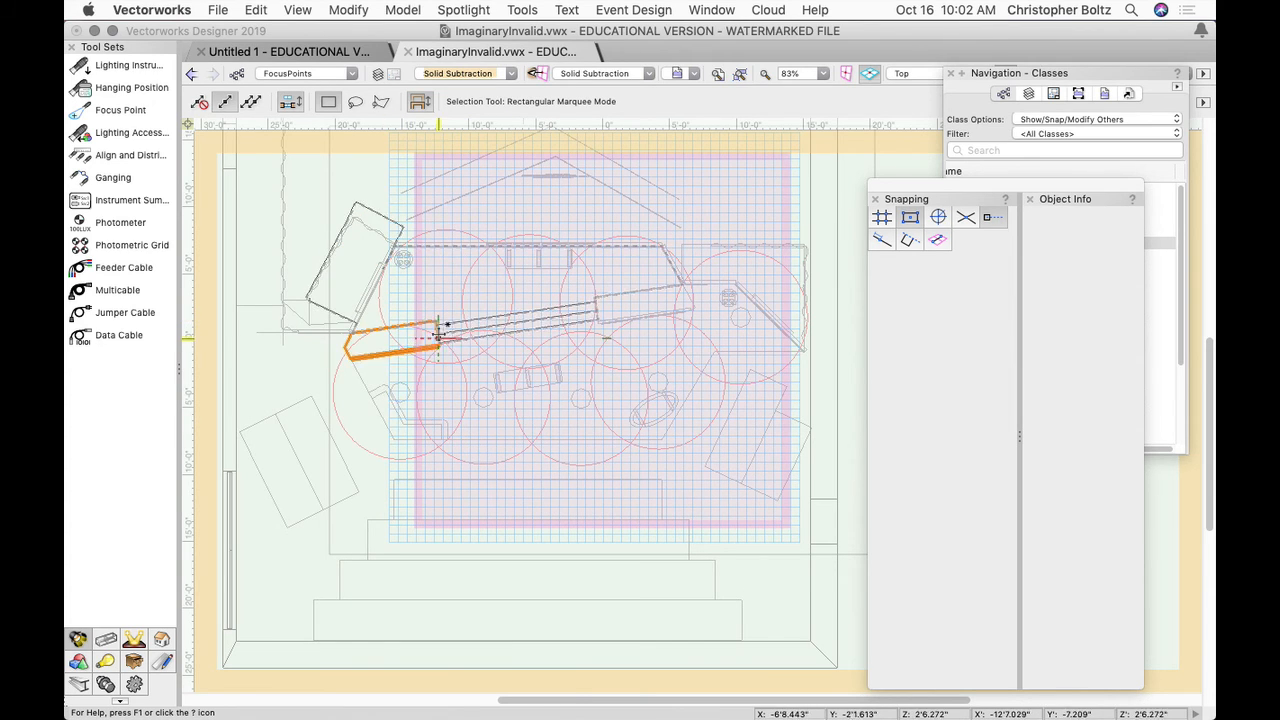
{"action": "double_click", "coordinate": [452, 325]}
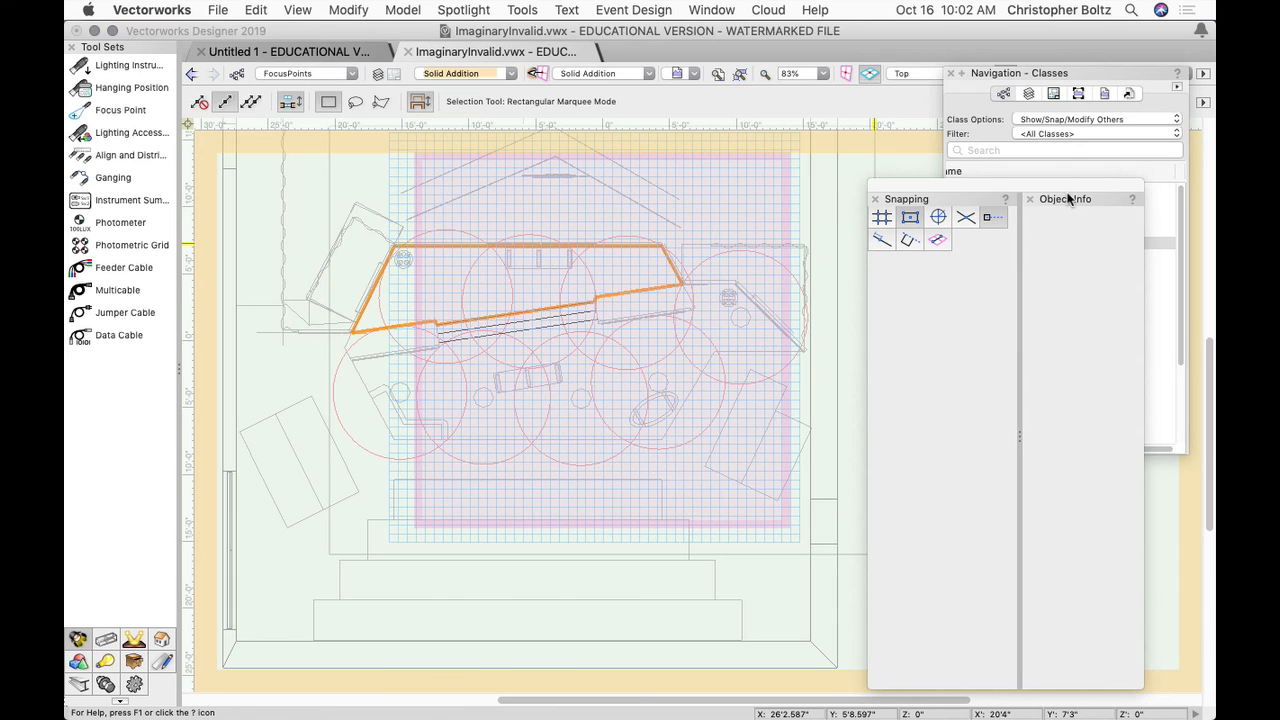
Redisplay the Object Info palette and separate it from the Snapping palette to check the upstage floor solid's height
{"action": "left_click", "coordinate": [1029, 199]}
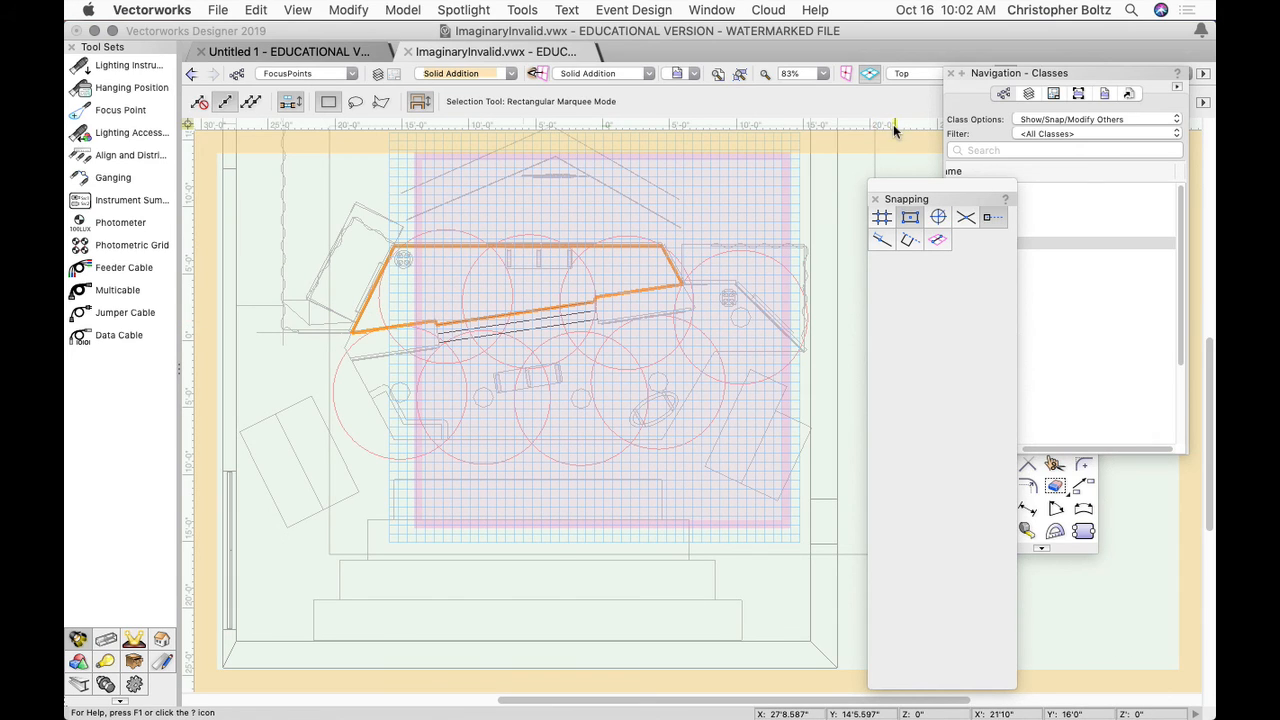
{"action": "left_click", "coordinate": [712, 9]}
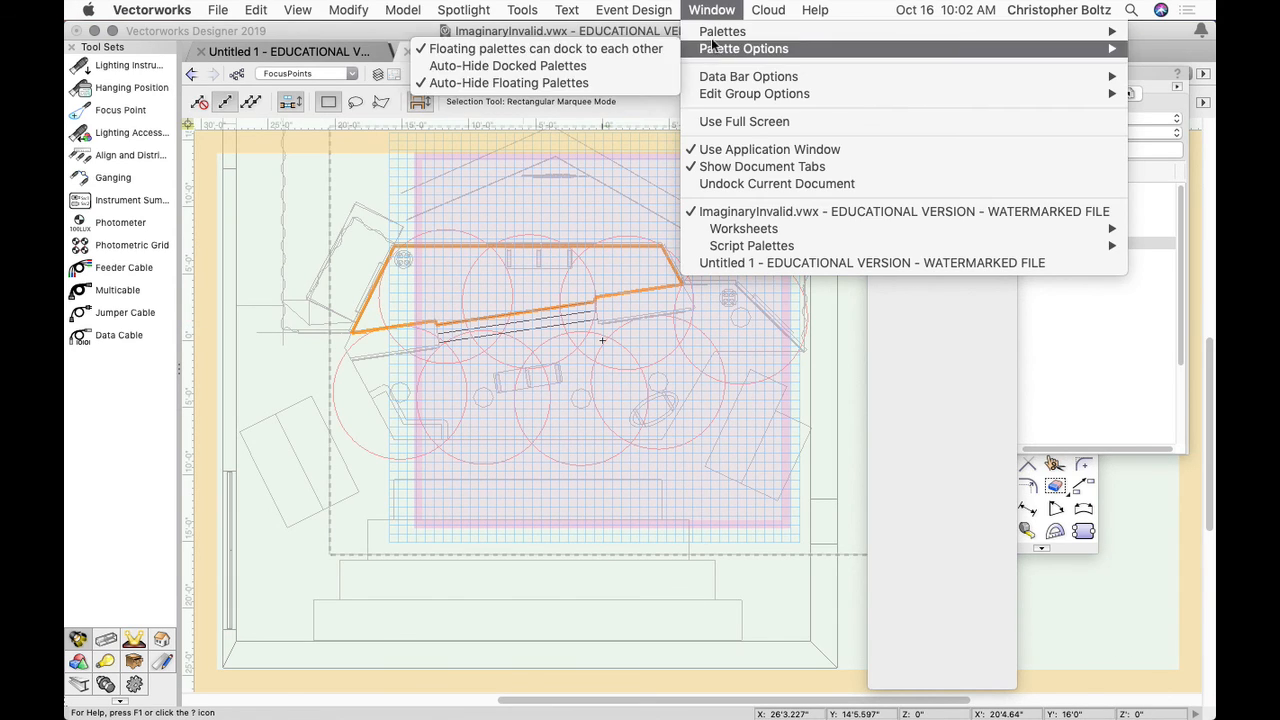
{"action": "mouse_move", "coordinate": [712, 35]}
{"action": "left_click", "coordinate": [493, 71]}
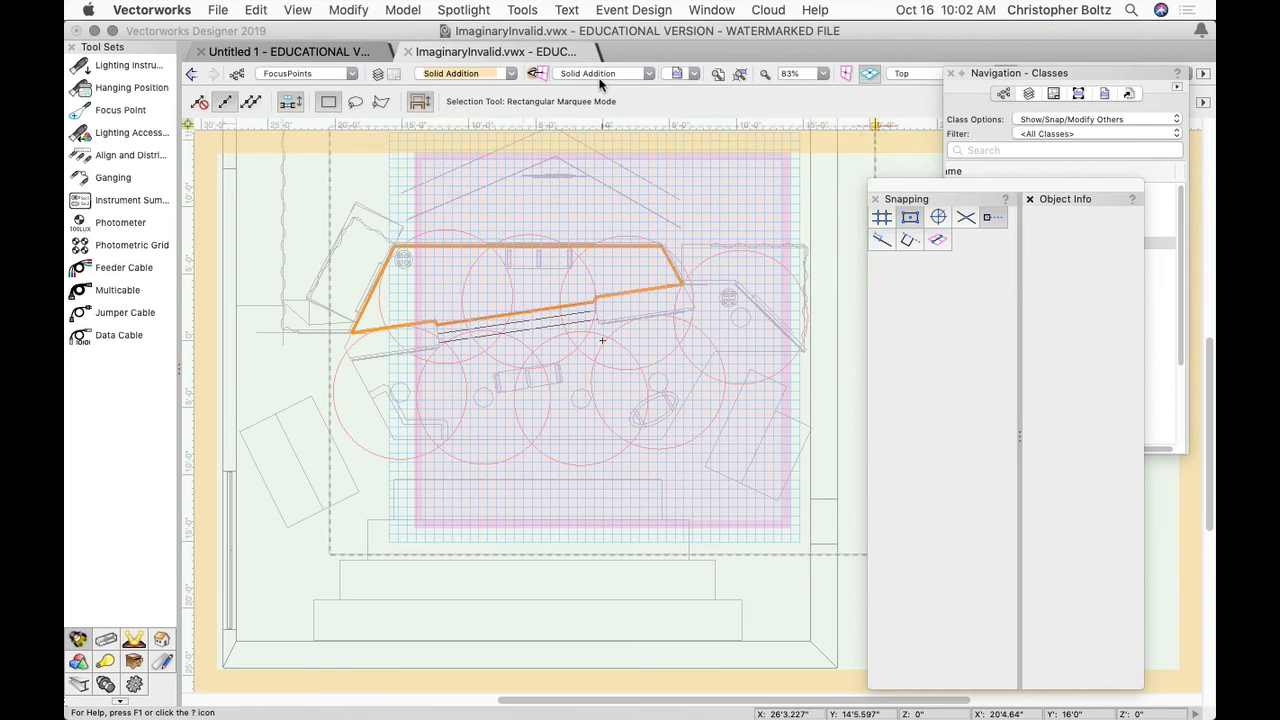
{"action": "left_click_drag", "start_coordinate": [1050, 198], "coordinate": [1056, 261]}
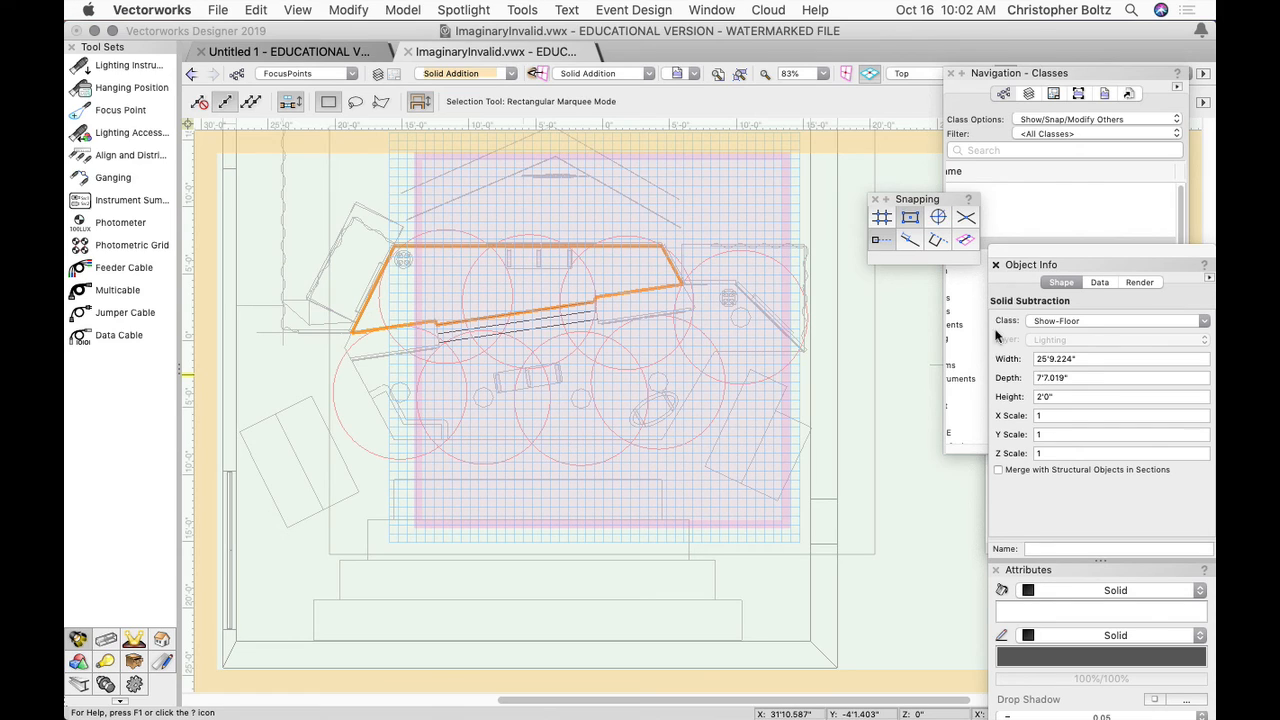
Exit the platform's solid addition and set the class options to Show/Snap Others
{"action": "left_click_drag", "start_coordinate": [1042, 78], "coordinate": [940, 87]}
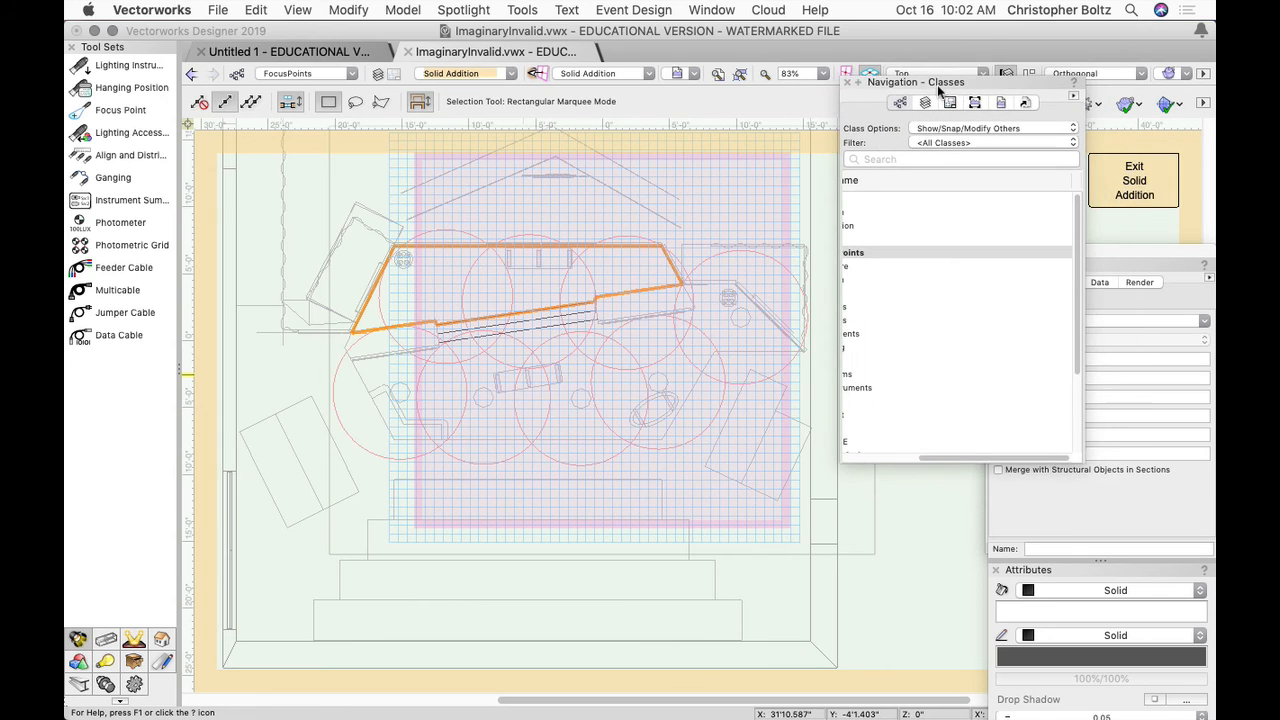
{"action": "left_click", "coordinate": [1135, 182]}
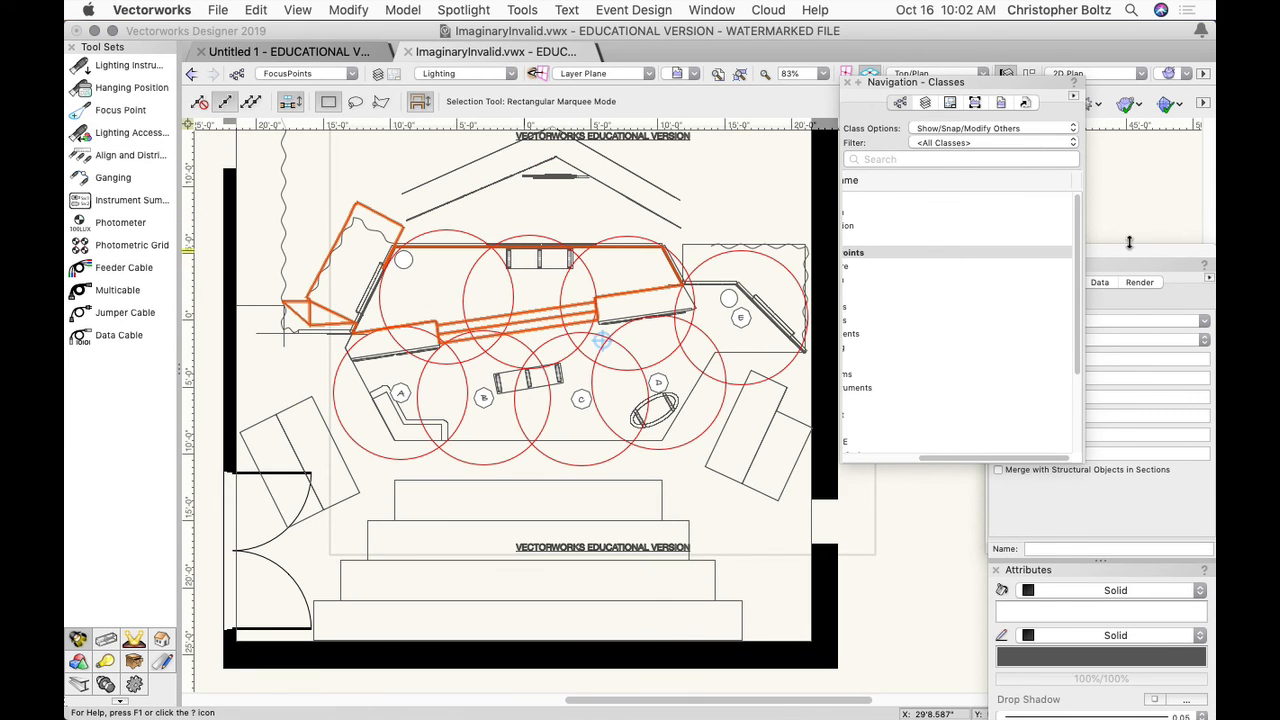
{"action": "left_click", "coordinate": [960, 130]}
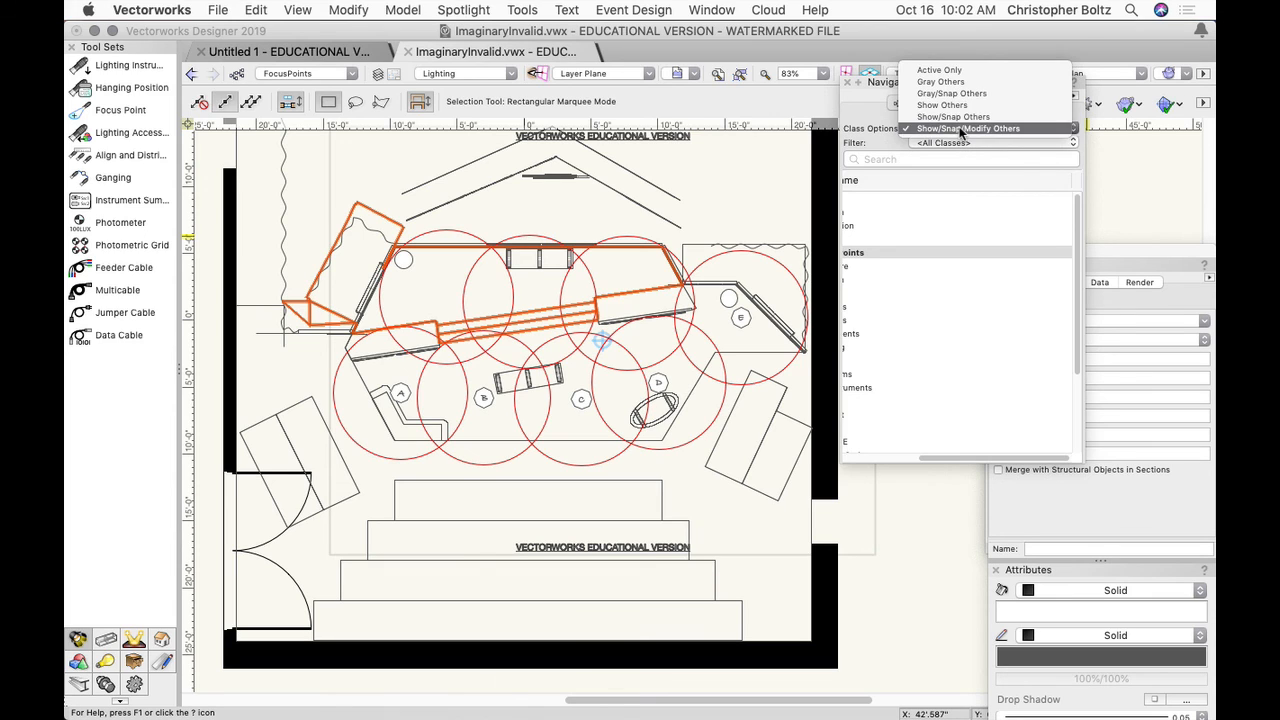
{"action": "left_click", "coordinate": [957, 114]}
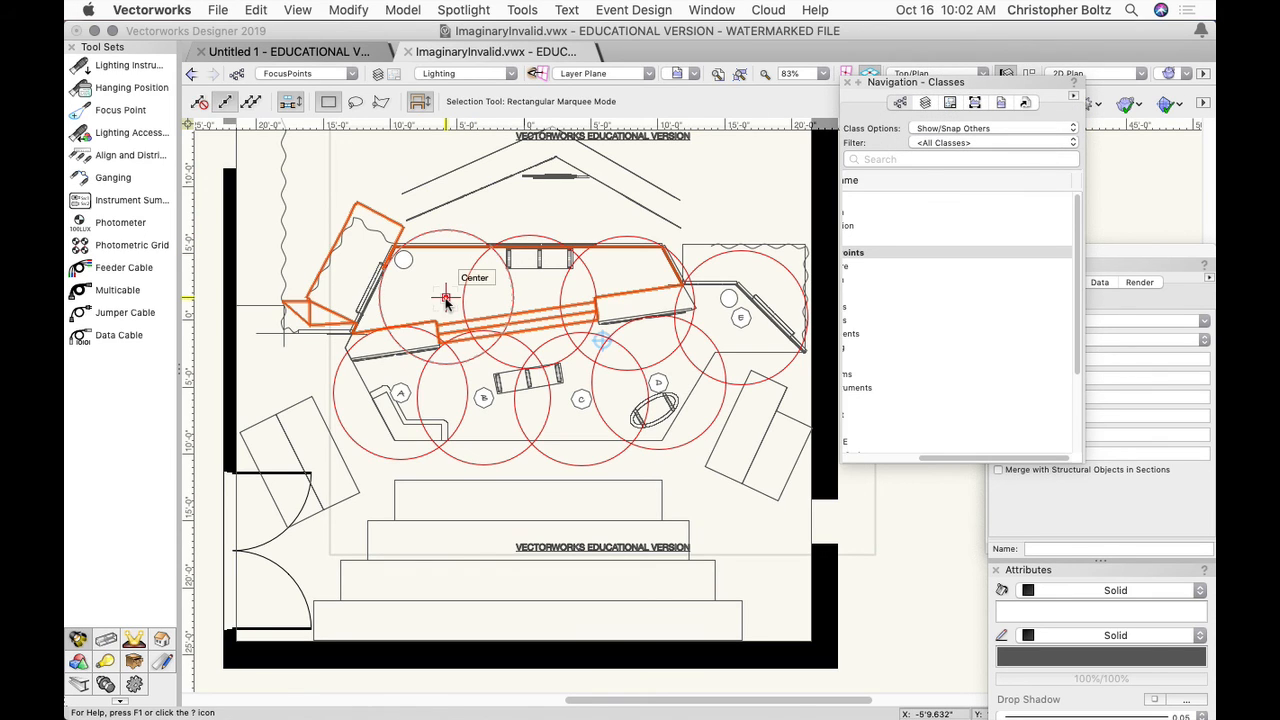
Place focus point F with an 8'0" focus height at the center of the leftmost upstage circle
{"action": "left_click", "coordinate": [121, 110]}
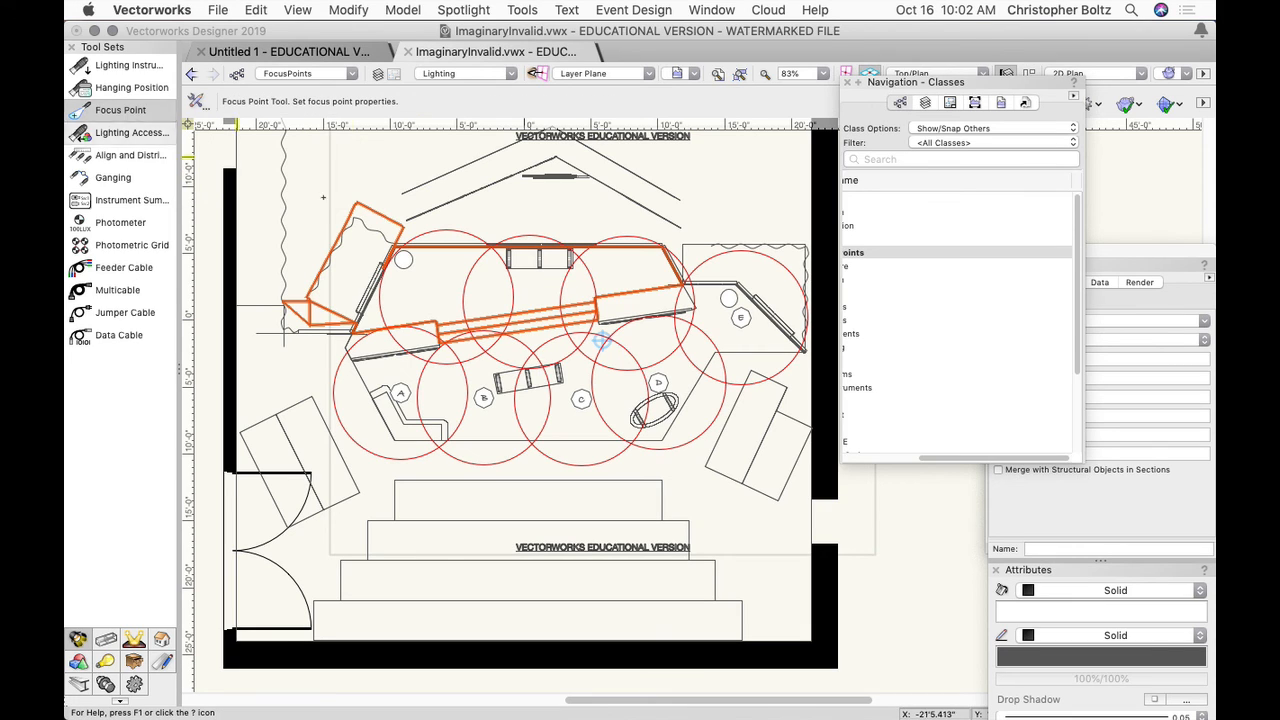
{"action": "left_click", "coordinate": [447, 296]}
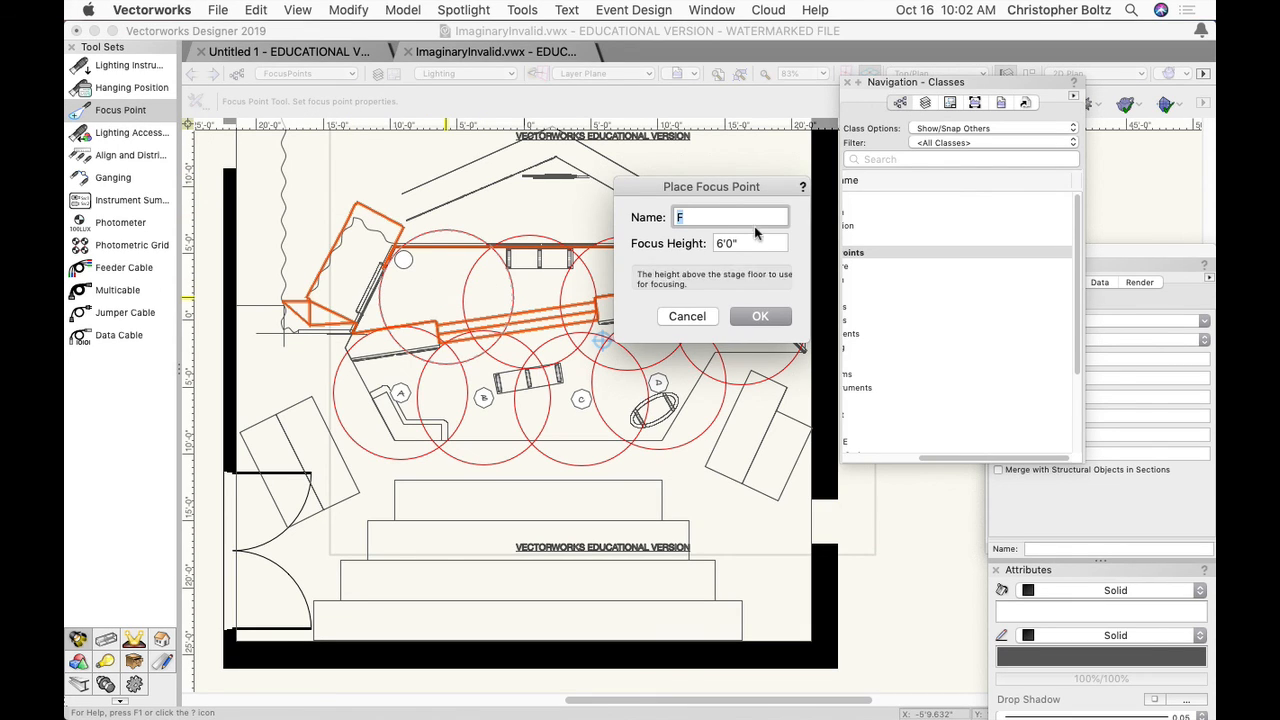
{"action": "left_click", "coordinate": [719, 243]}
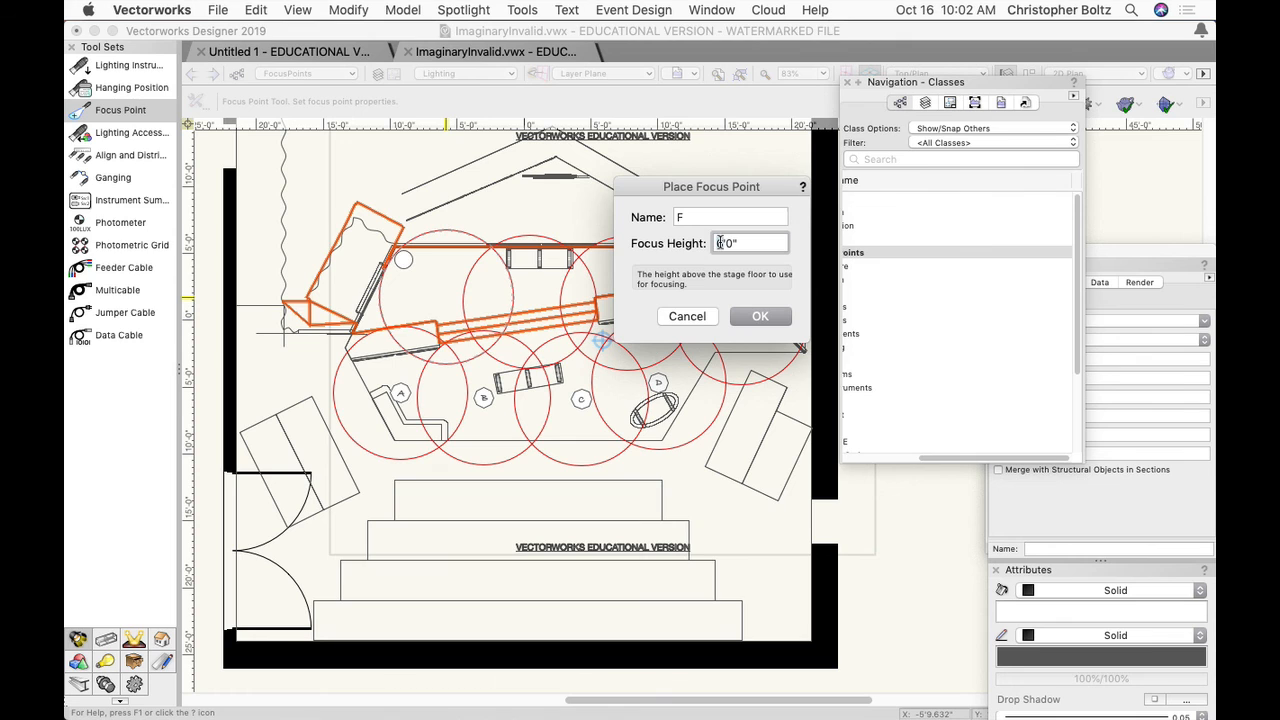
{"action": "key", "text": "Return"}
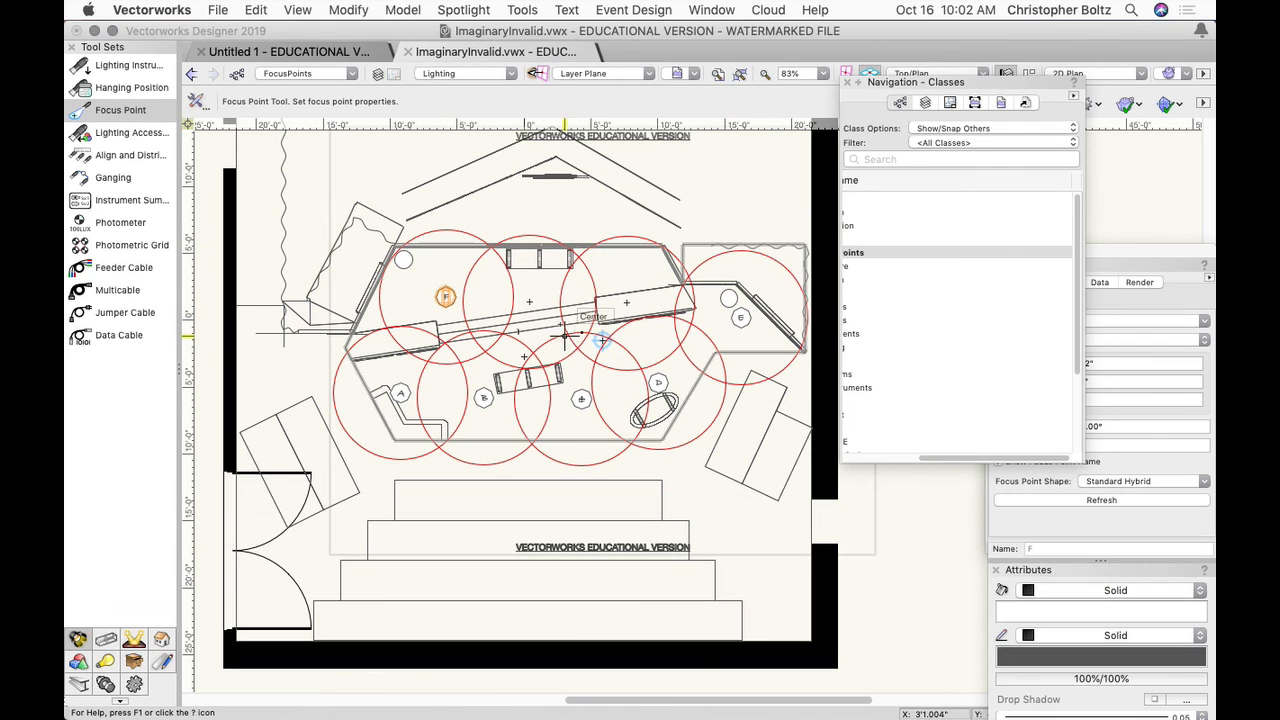
Place focus points G and H at 8'0" height at the centers of the second and third upstage circles from the left
{"action": "left_click", "coordinate": [536, 300]}
{"action": "left_click", "coordinate": [760, 316]}
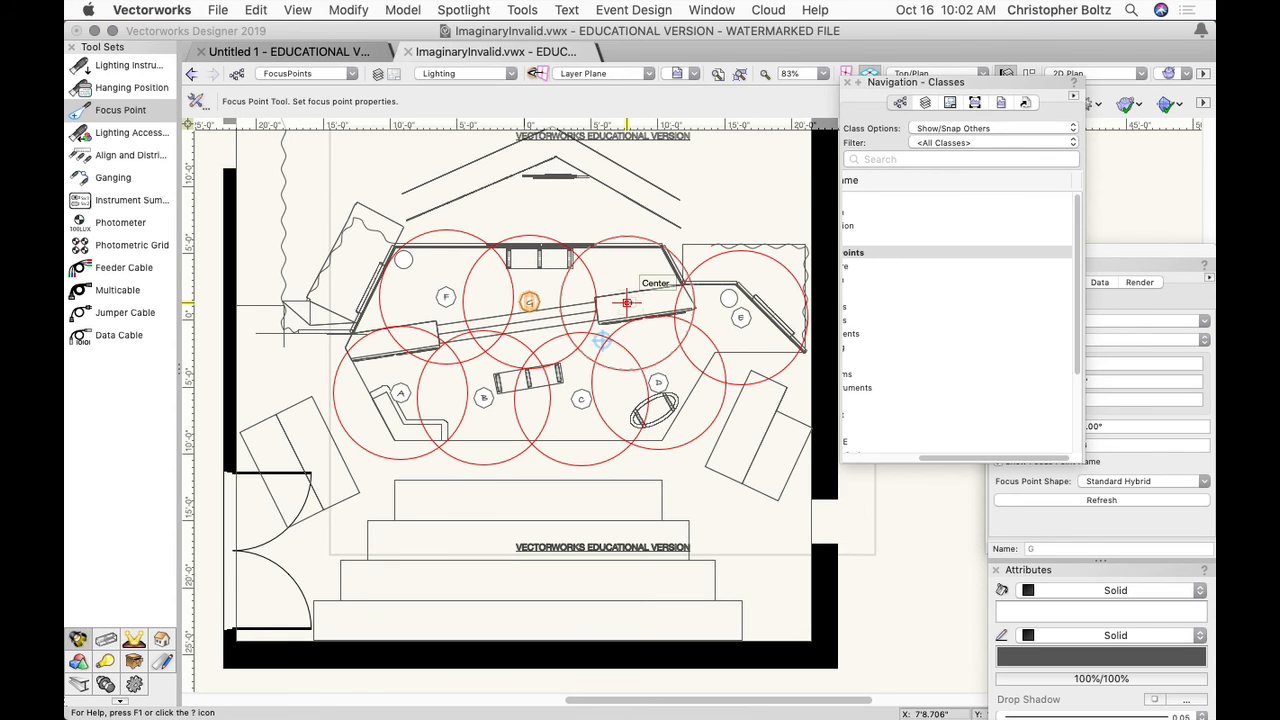
{"action": "left_click", "coordinate": [626, 302]}
{"action": "left_click", "coordinate": [757, 315]}
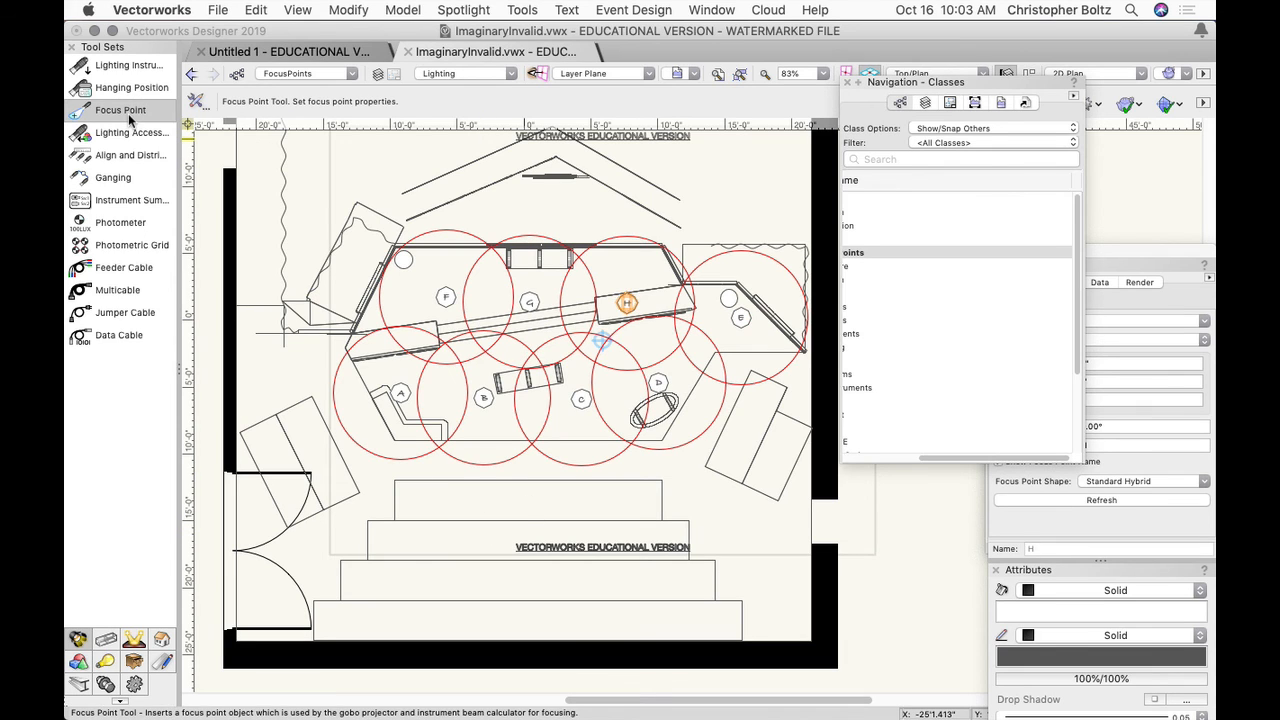
Place a focus point named House1 with a 5'0" focus height on the angled seating block at the left of the plan
{"action": "left_click", "coordinate": [306, 470]}
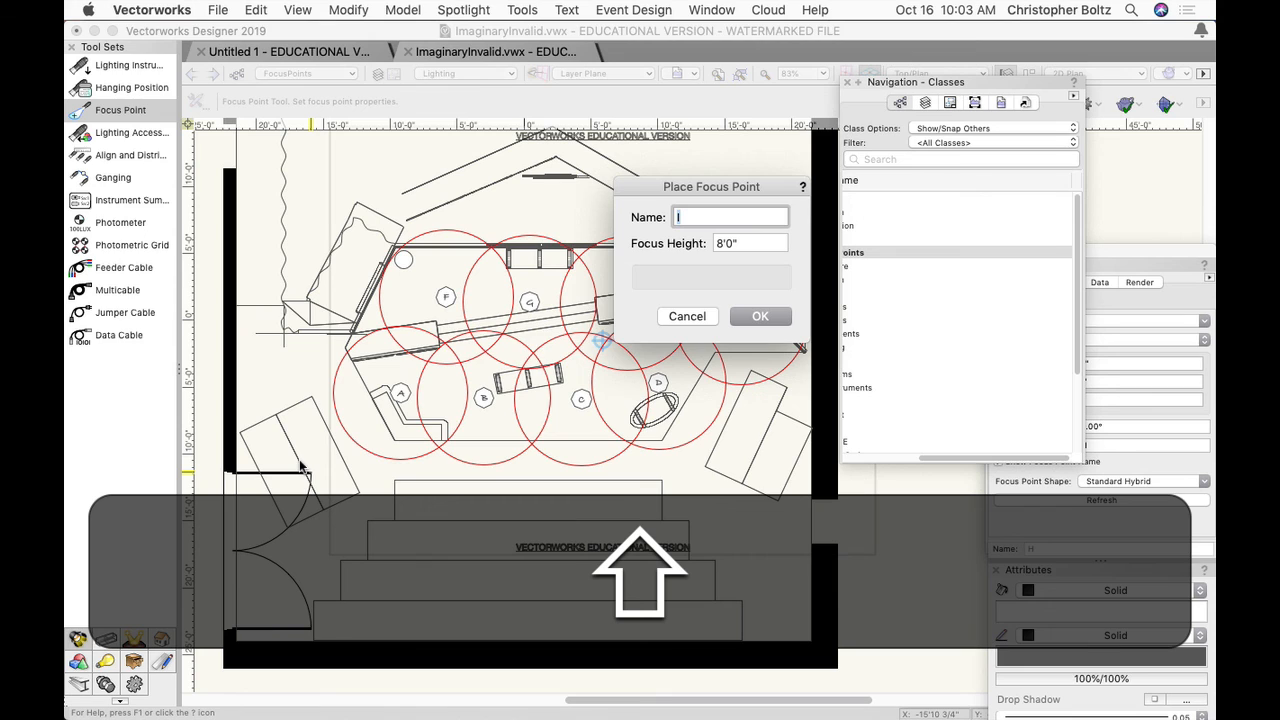
{"action": "type", "text": "House"}
{"action": "key", "text": "BackSpace"}
{"action": "key", "text": "BackSpace"}
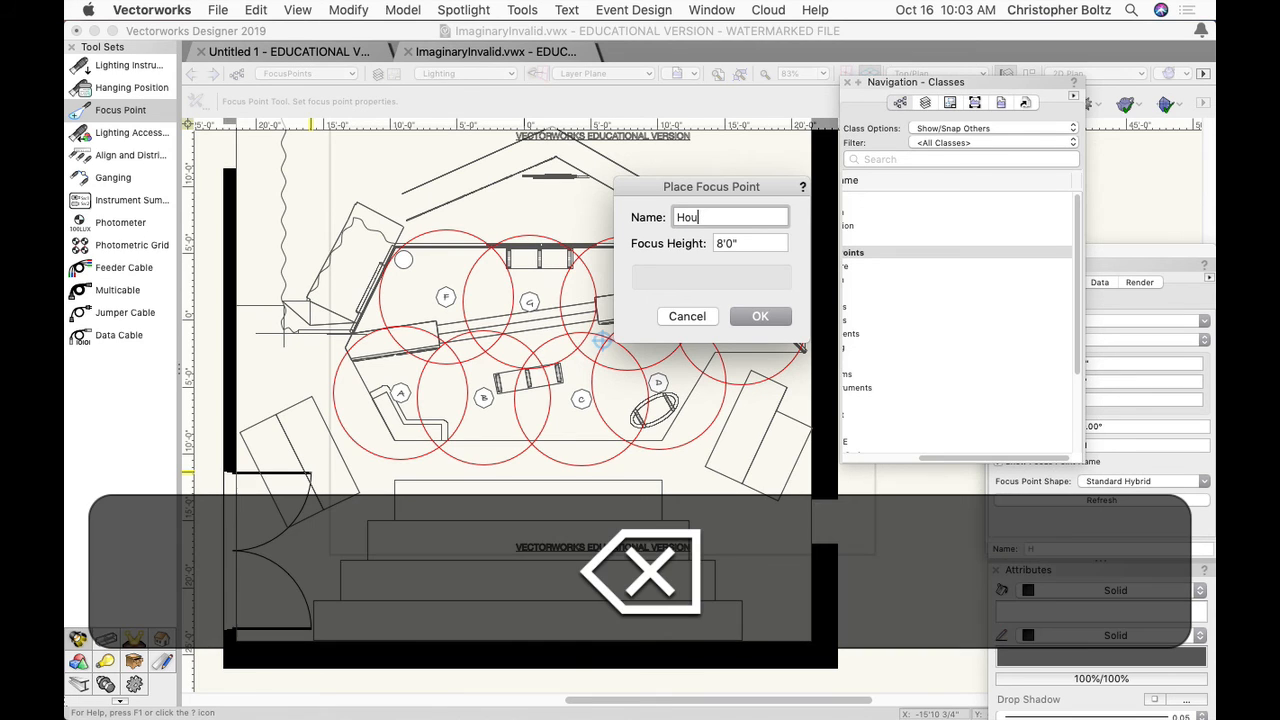
{"action": "type", "text": "se1"}
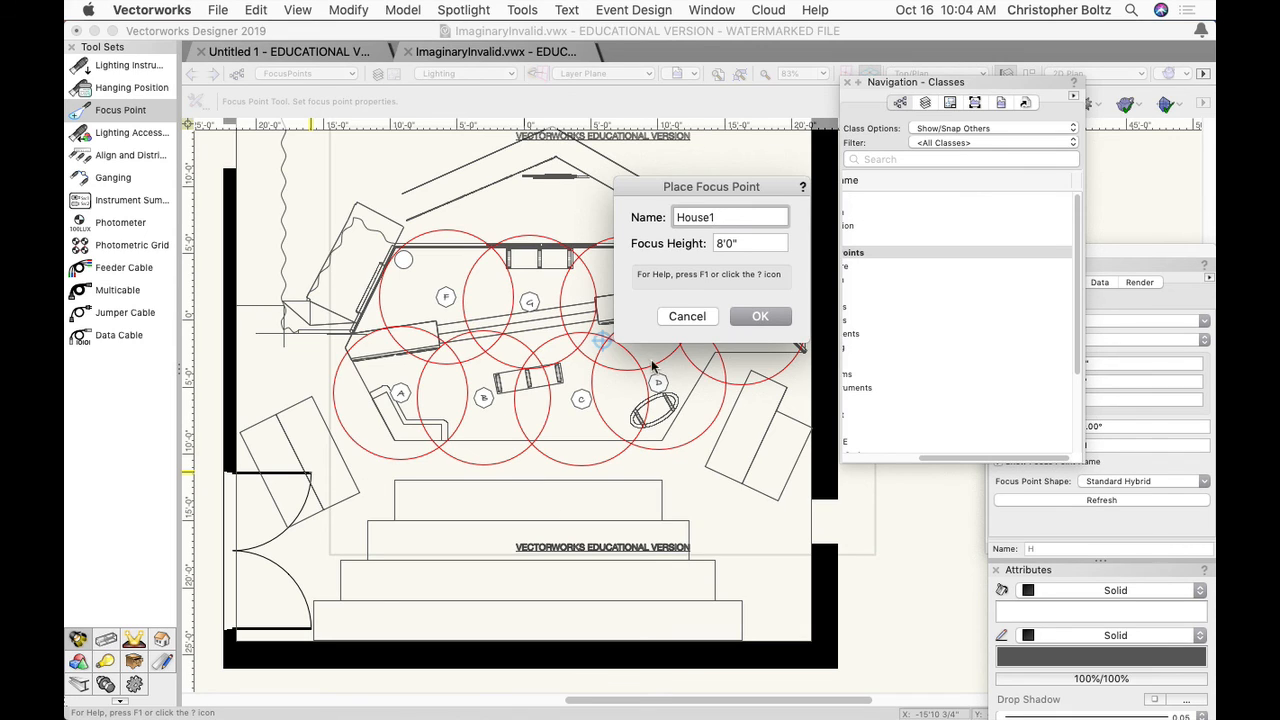
{"action": "left_click", "coordinate": [717, 245]}
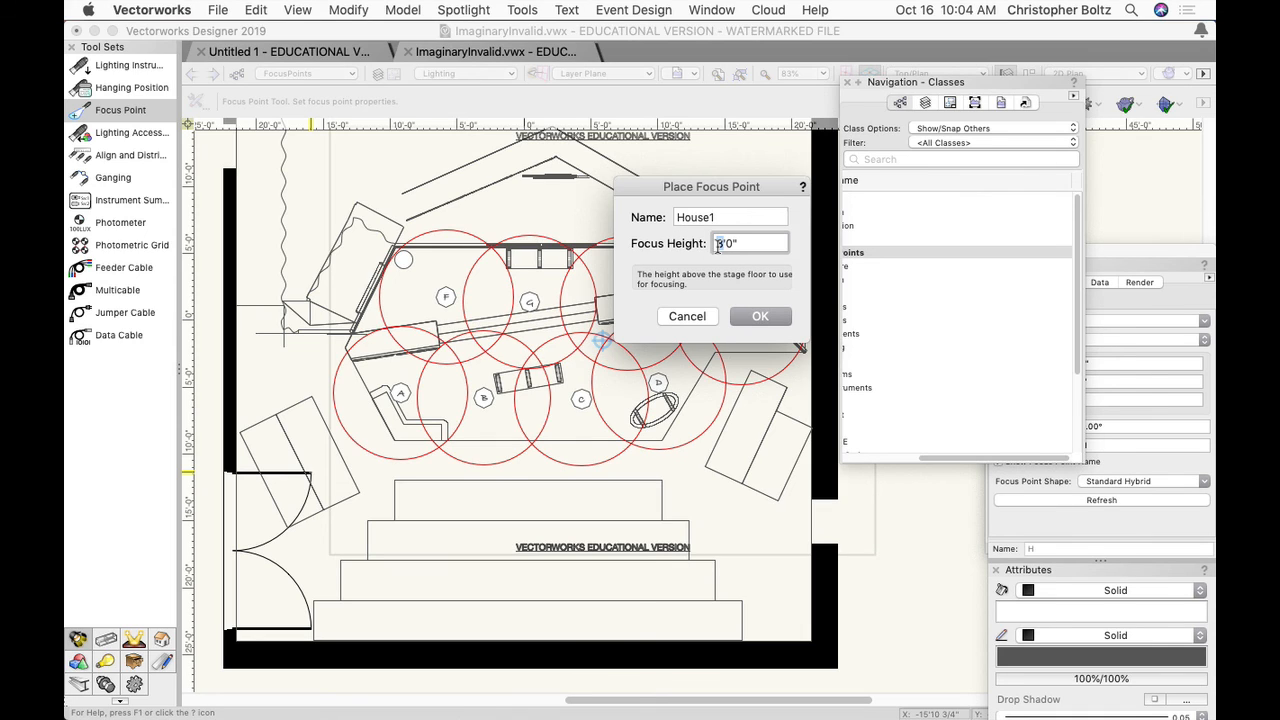
{"action": "type", "text": "5"}
{"action": "left_click", "coordinate": [768, 316]}
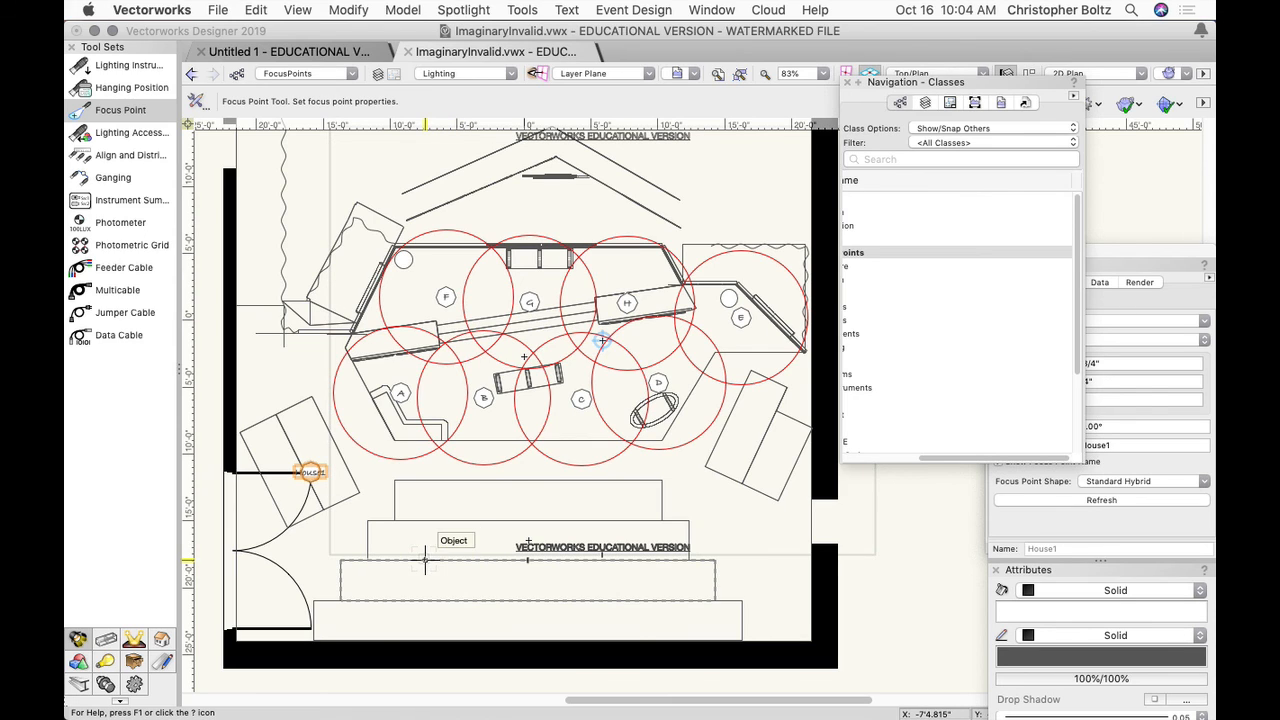
Place focus points House2 and House3 on the central seating risers and House4 on the right seating block at 5'0", and uncover the Object Info palette
{"action": "left_click", "coordinate": [424, 560]}
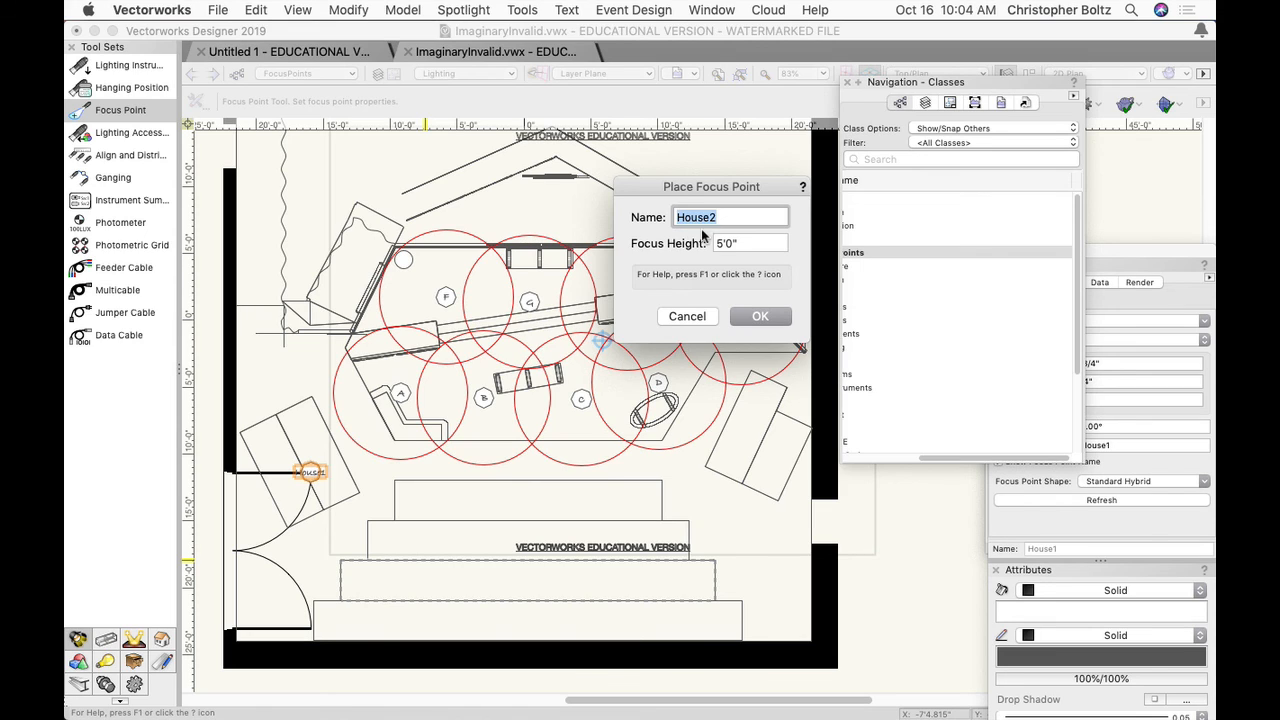
{"action": "left_click", "coordinate": [760, 316]}
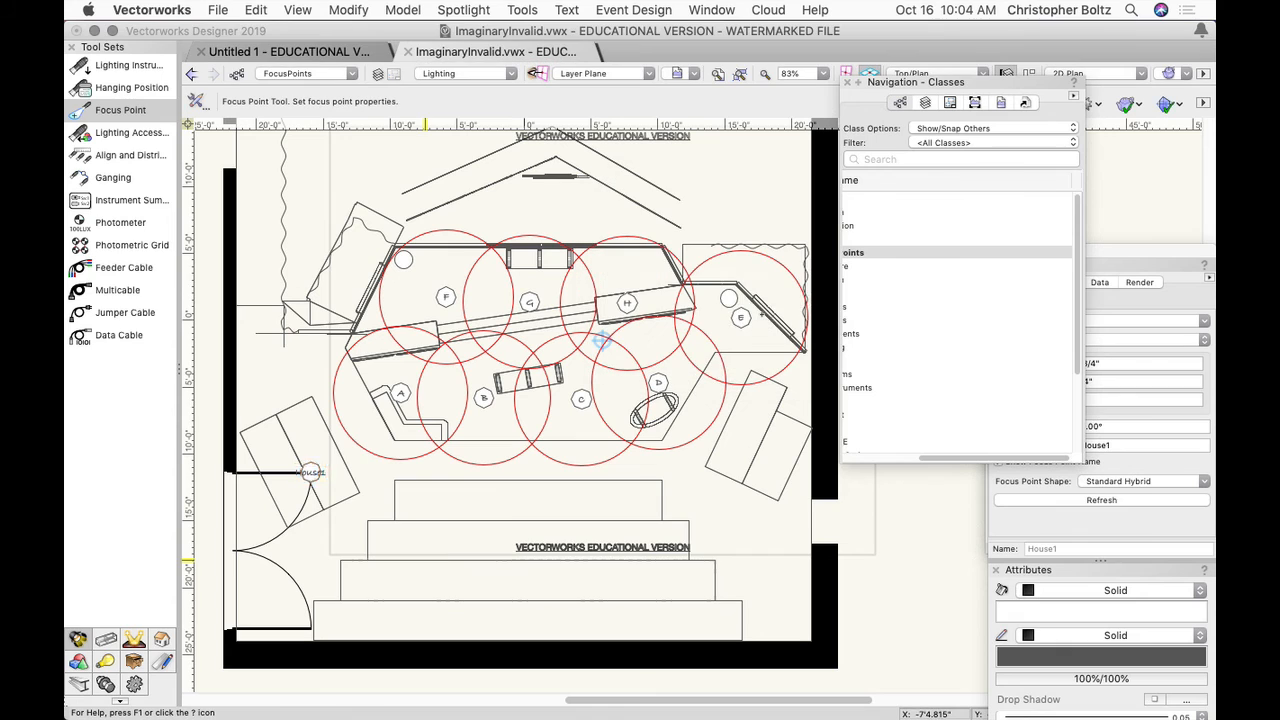
{"action": "left_click", "coordinate": [600, 556]}
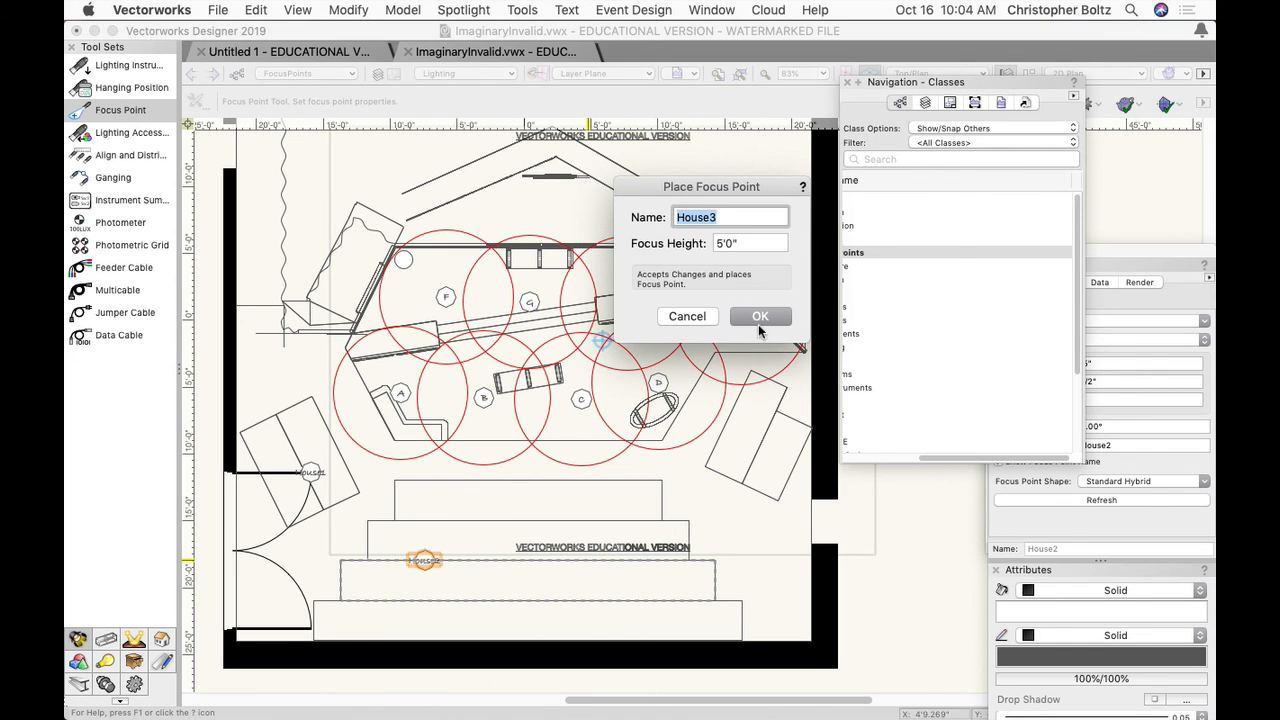
{"action": "left_click", "coordinate": [760, 316]}
{"action": "left_click", "coordinate": [760, 447]}
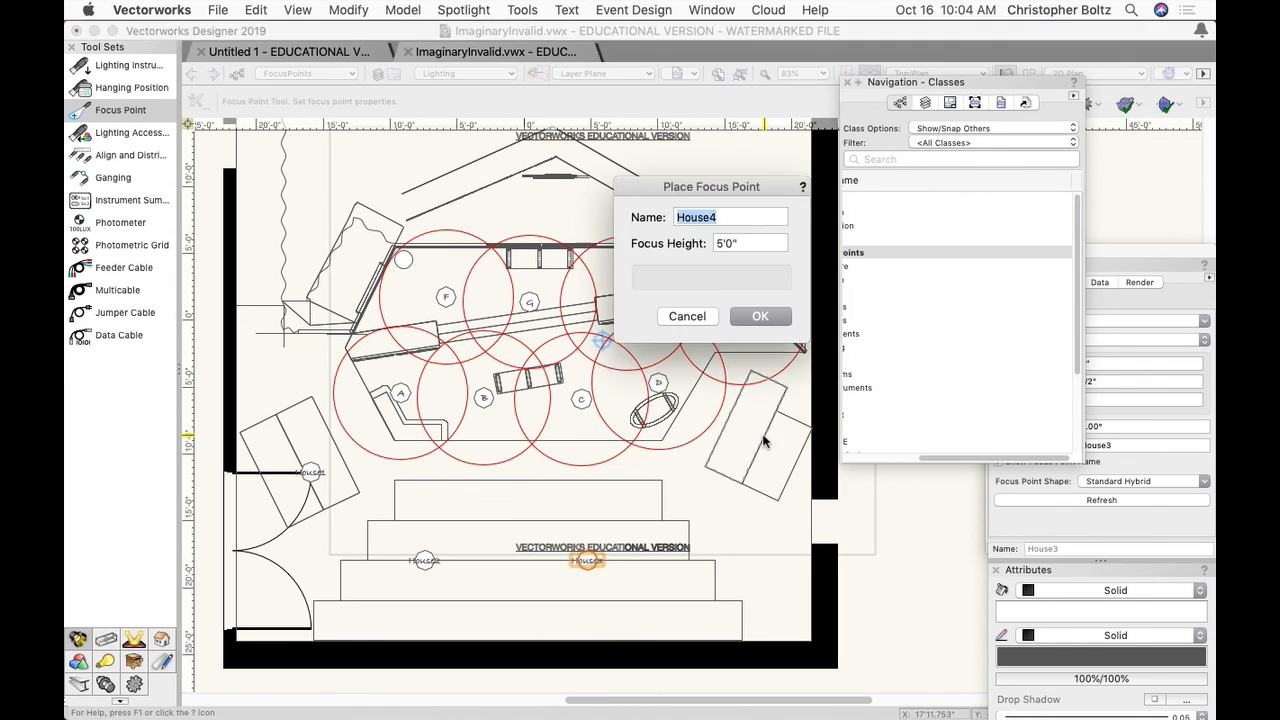
{"action": "left_click", "coordinate": [760, 316]}
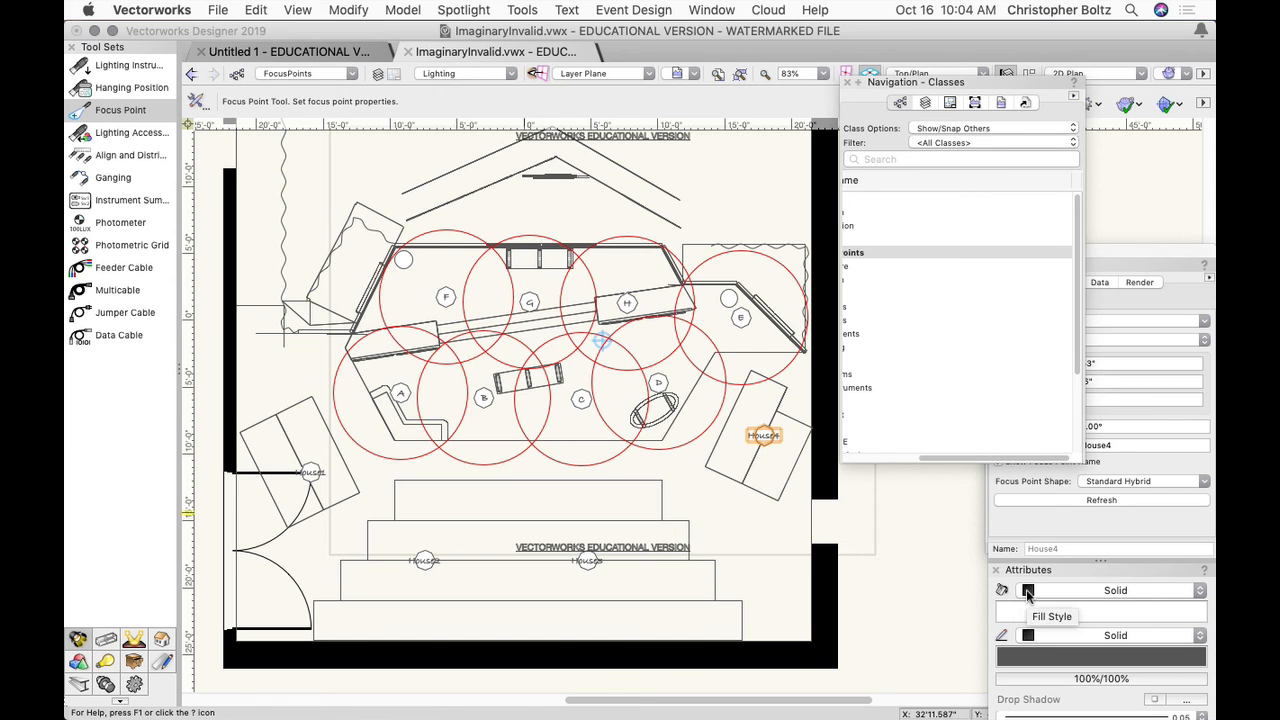
{"action": "key", "text": "x"}
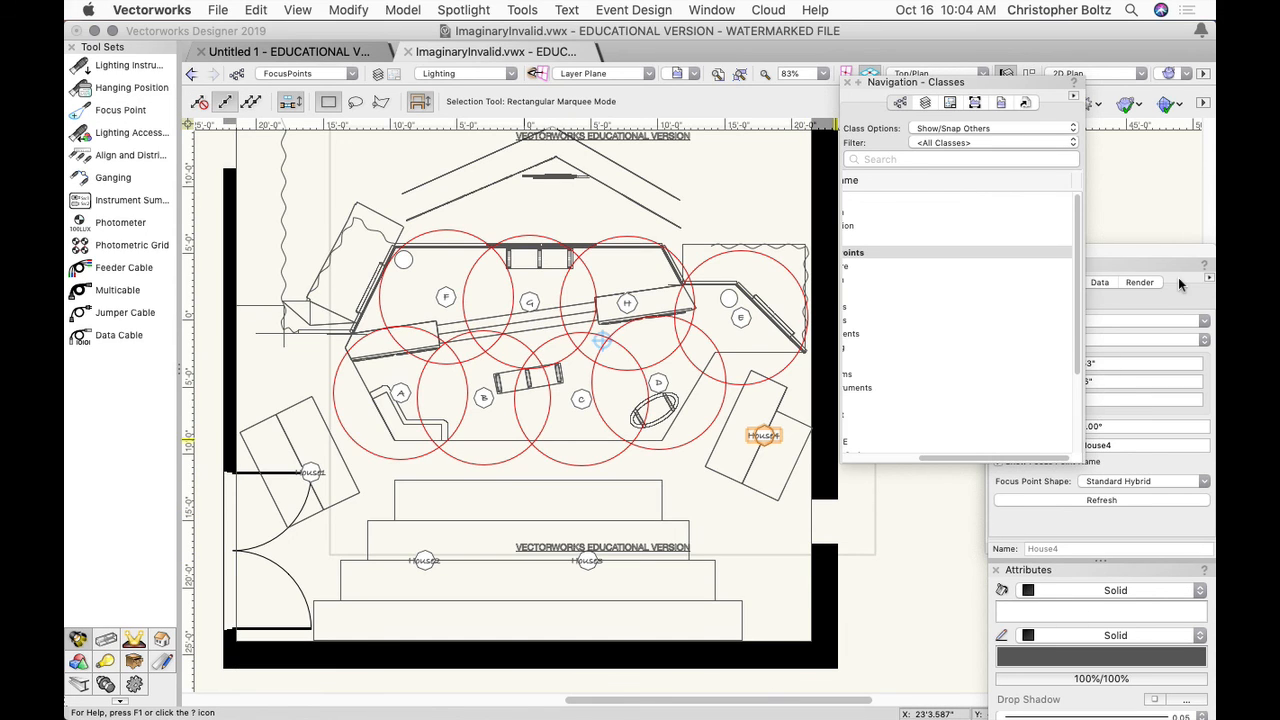
{"action": "left_click_drag", "start_coordinate": [1163, 254], "coordinate": [1127, 140]}
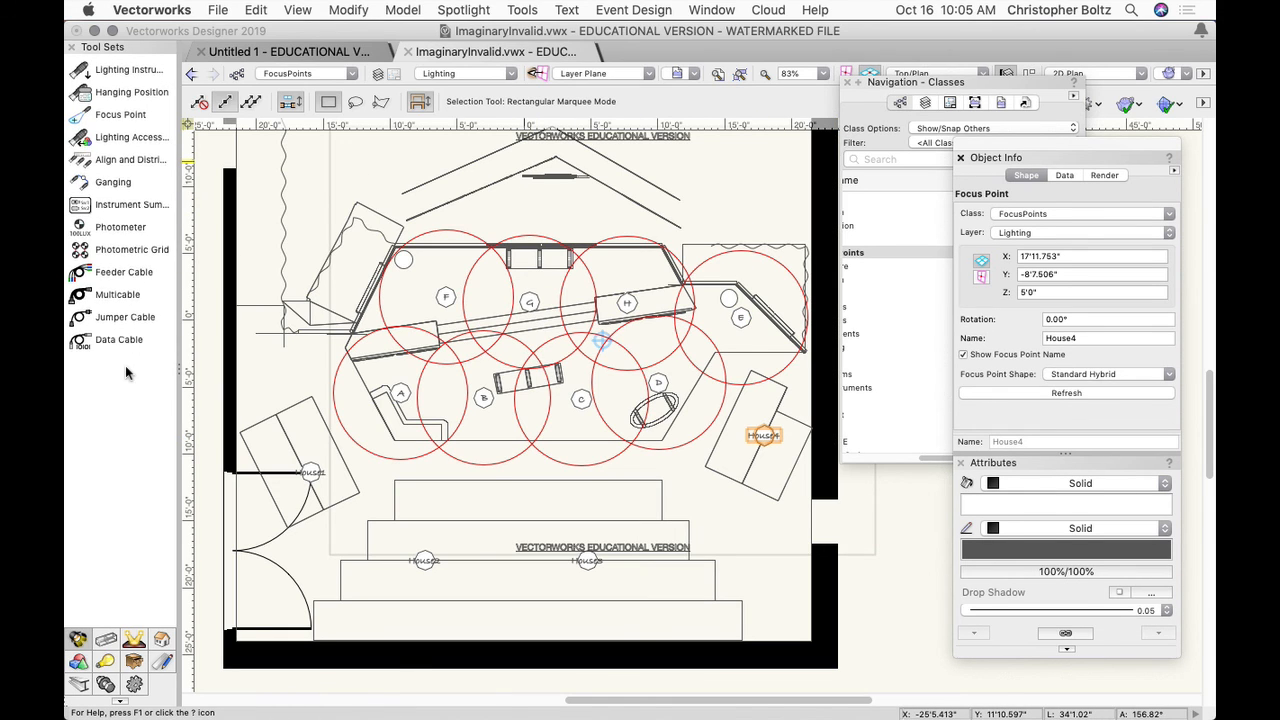
Place a focus point named Cyc 1 with an 8'0" focus height on the left arm of the rear angled line upstage
{"action": "left_click", "coordinate": [118, 110]}
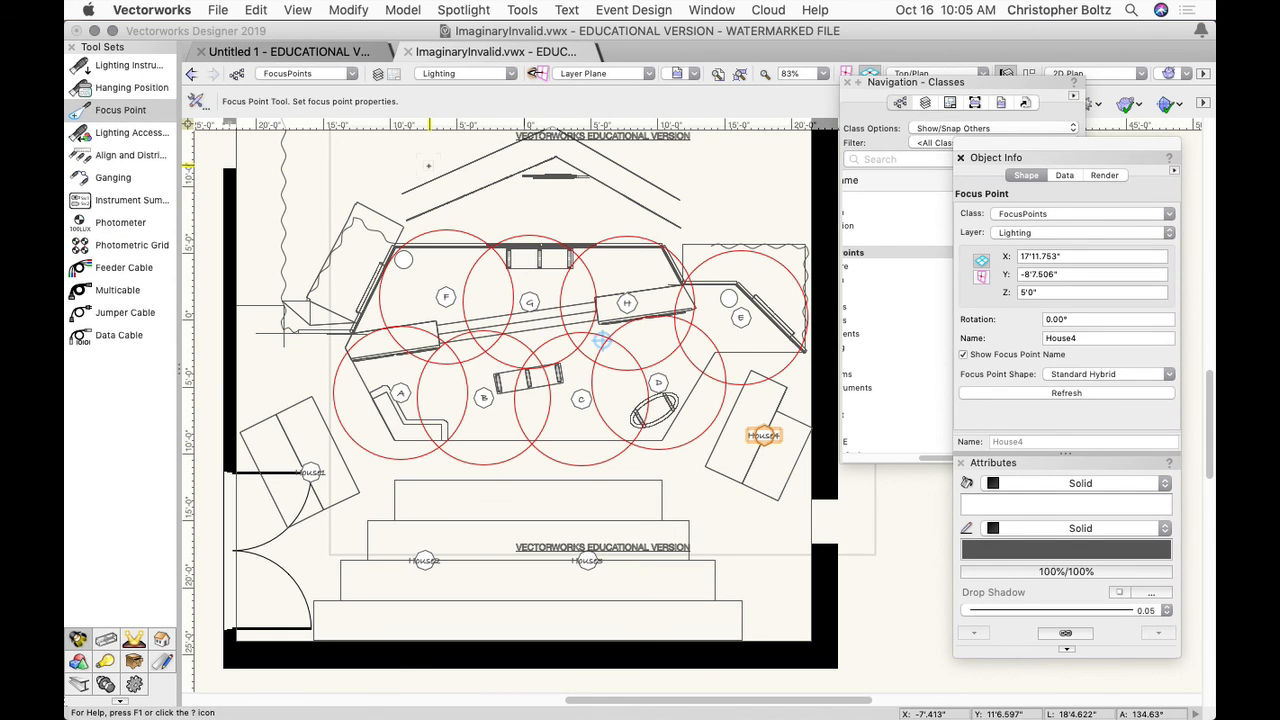
{"action": "left_click", "coordinate": [438, 176]}
{"action": "type", "text": "Cyc"}
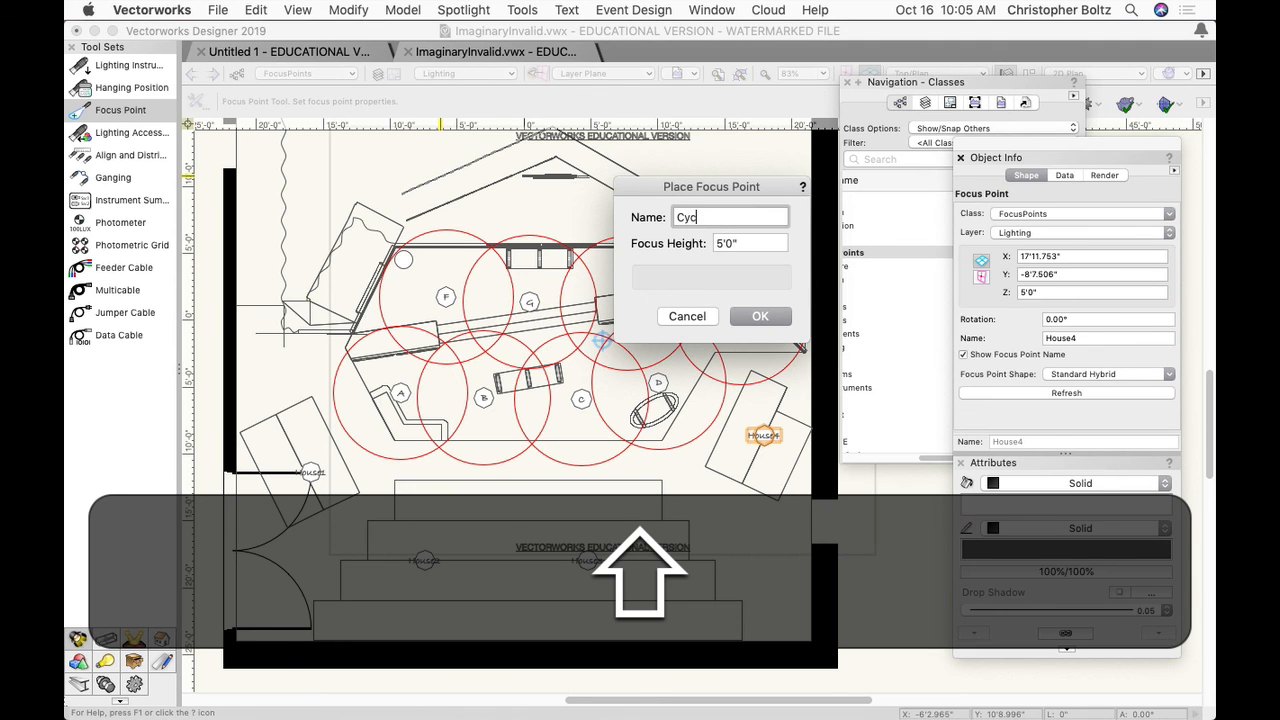
{"action": "type", "text": " 1"}
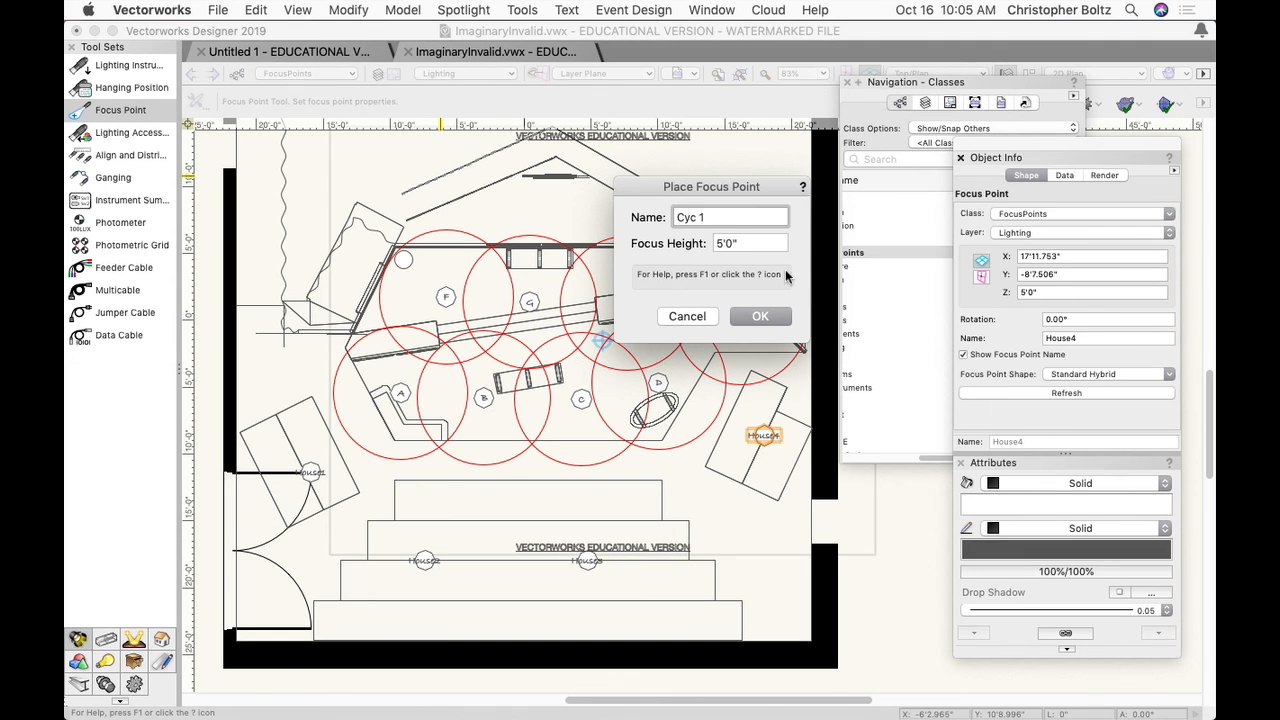
{"action": "double_click", "coordinate": [720, 245]}
{"action": "type", "text": "8"}
{"action": "key", "text": "Return"}
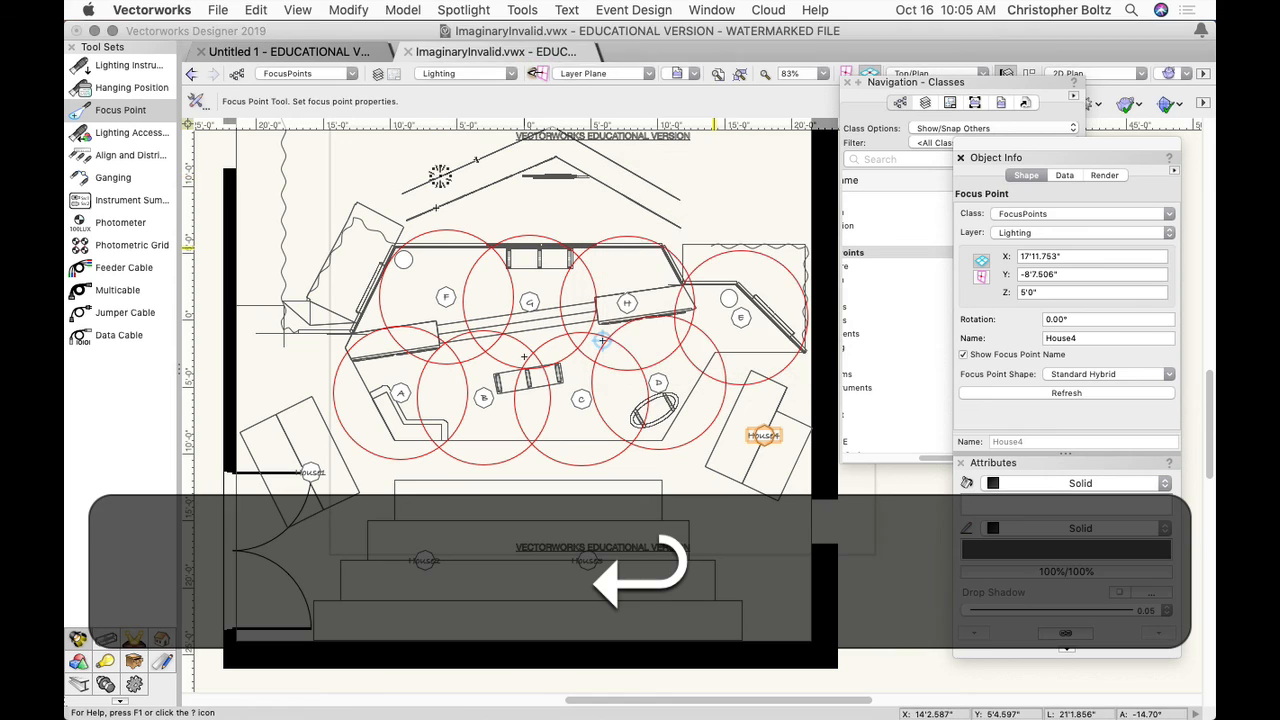
Place focus points Cyc 2, Cyc 3 and Cyc 4 at 8'0" along the rest of the rear angled line, and create a document backup
{"action": "left_click", "coordinate": [505, 150]}
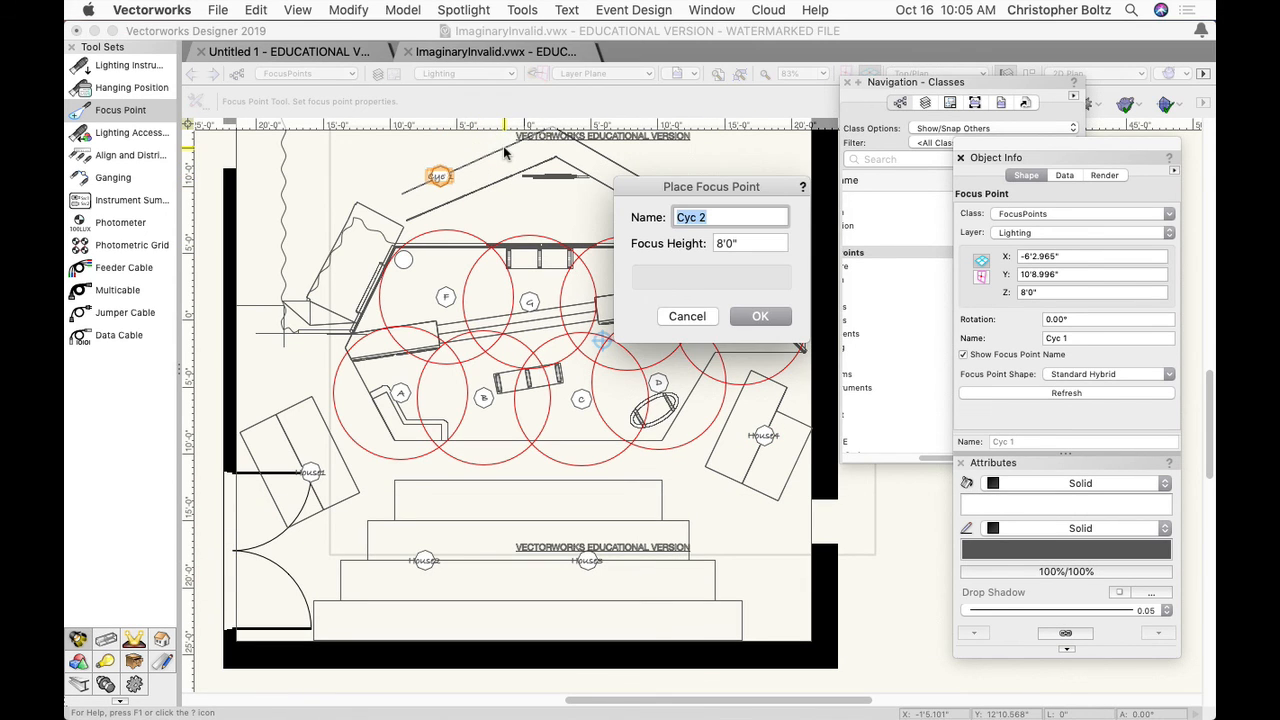
{"action": "left_click", "coordinate": [760, 316]}
{"action": "left_click", "coordinate": [598, 152]}
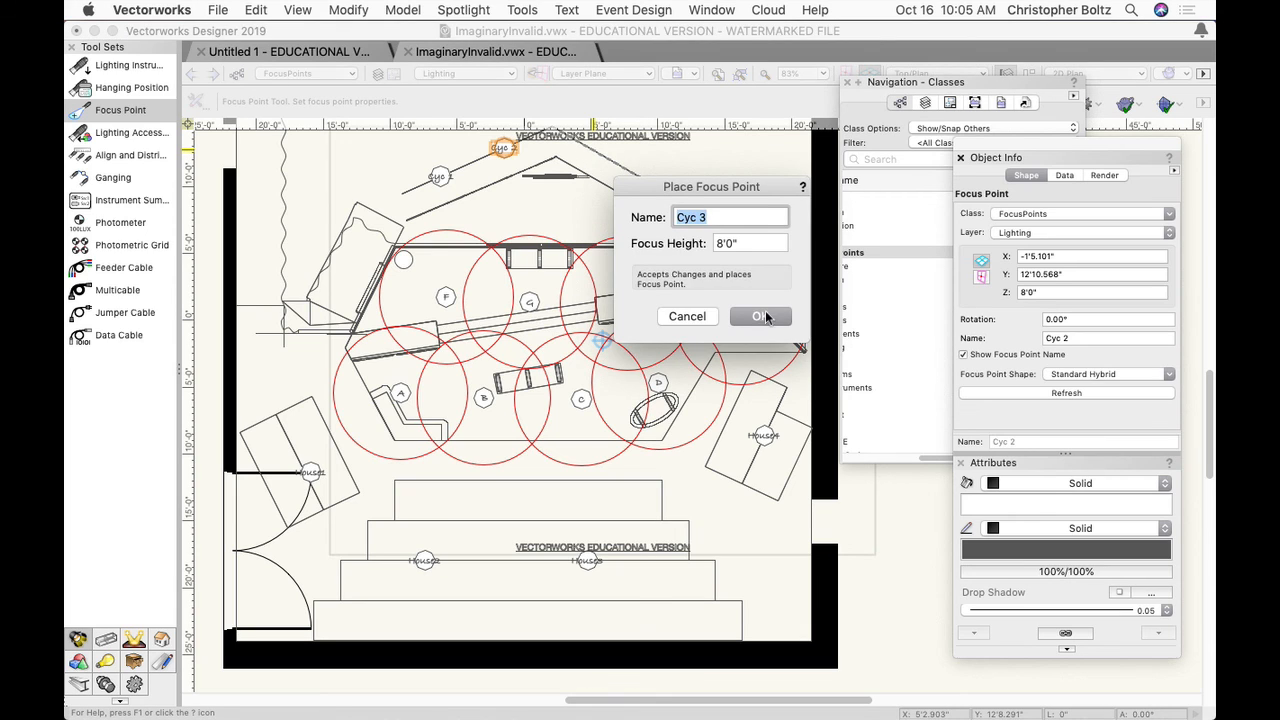
{"action": "left_click", "coordinate": [760, 316]}
{"action": "left_click", "coordinate": [592, 150]}
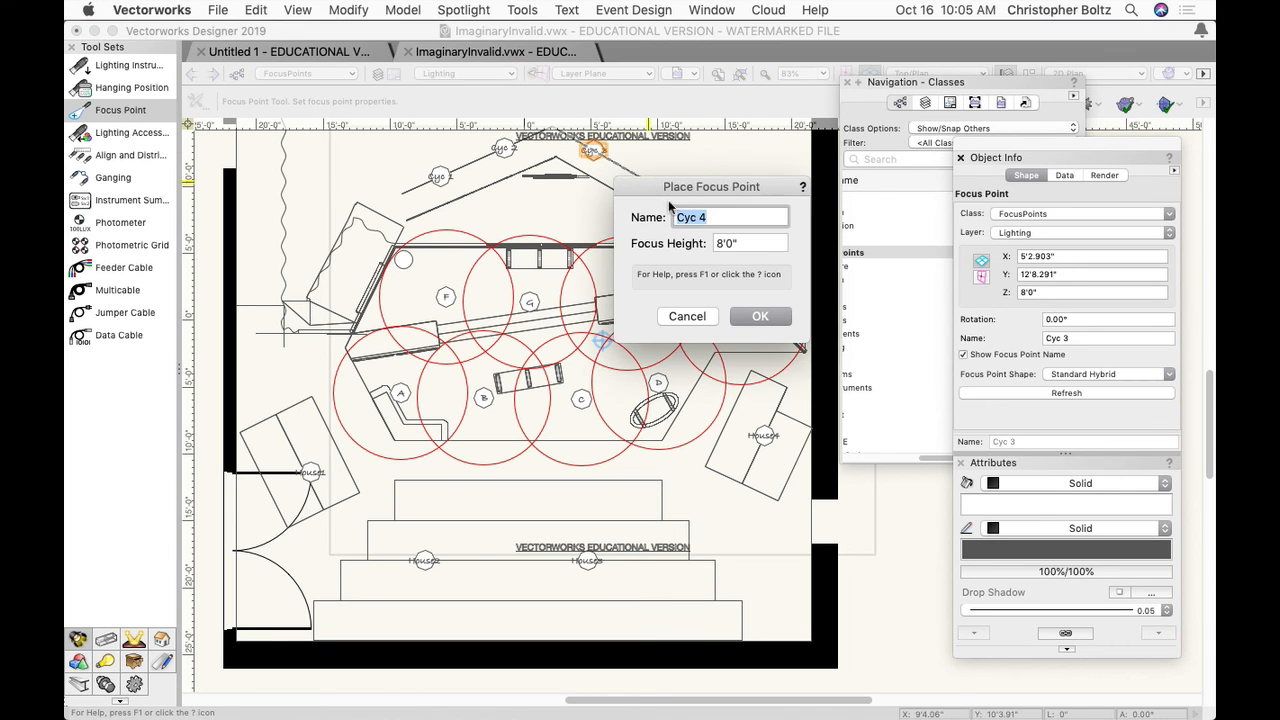
{"action": "left_click", "coordinate": [760, 316]}
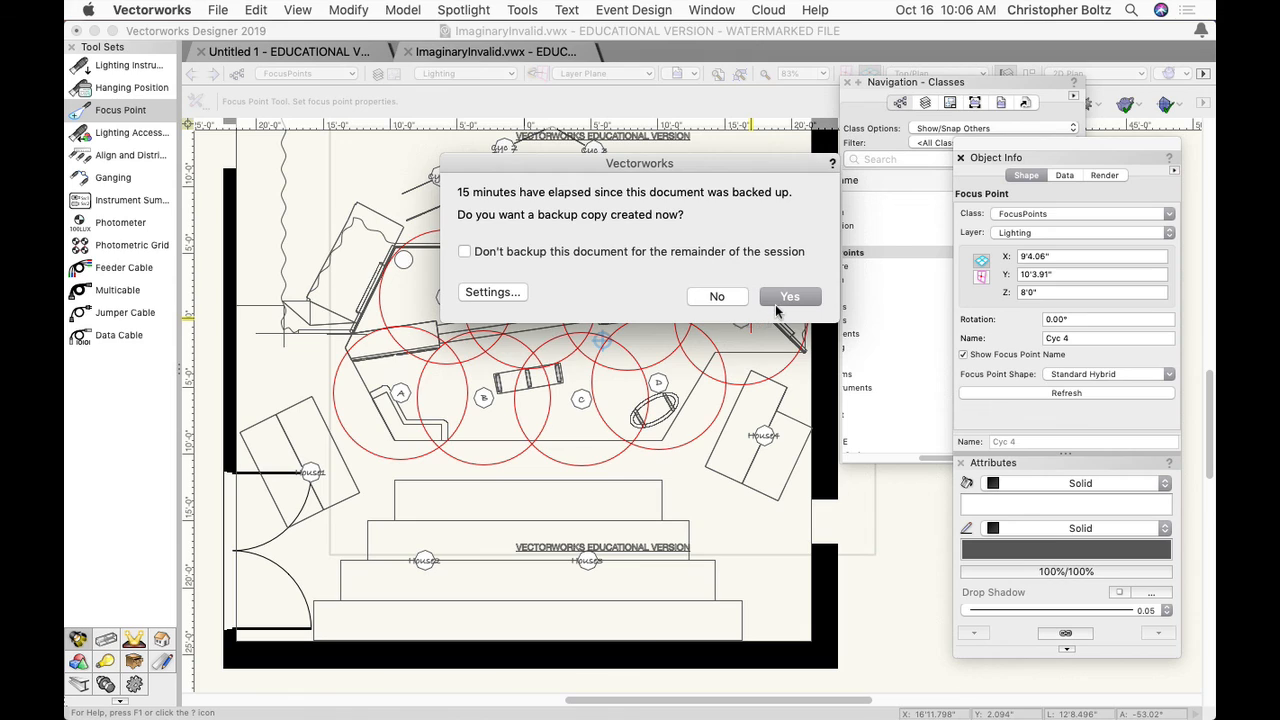
{"action": "left_click", "coordinate": [778, 298]}
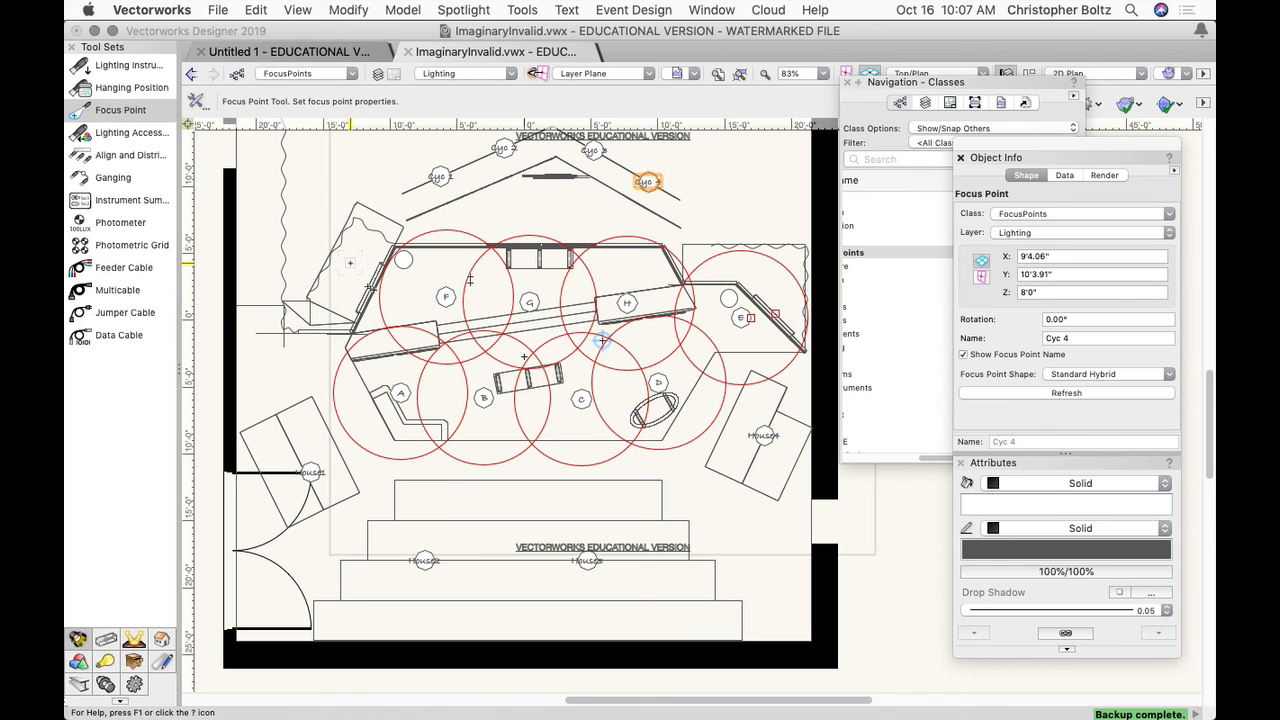
Place a focus point named Alcove1 with an 8'0" focus height in the alcove left of the raised platform
{"action": "left_click", "coordinate": [349, 262]}
{"action": "type", "text": "Al"}
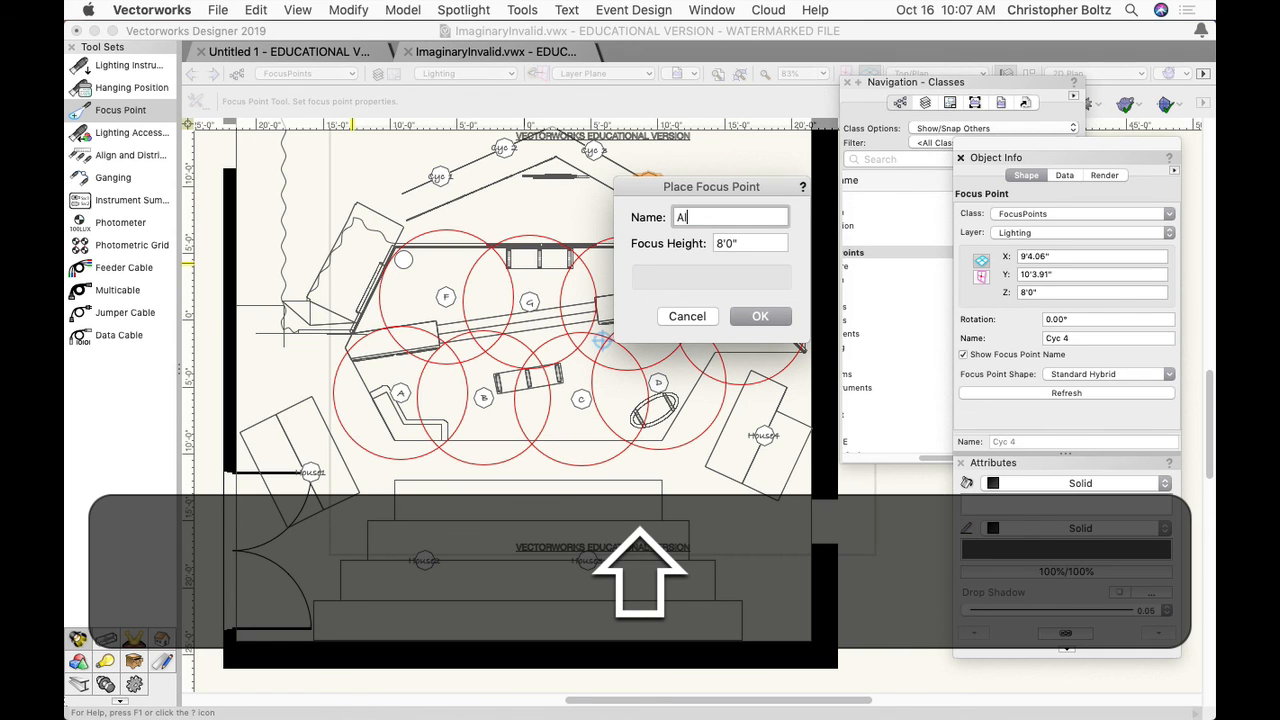
{"action": "type", "text": "cove1"}
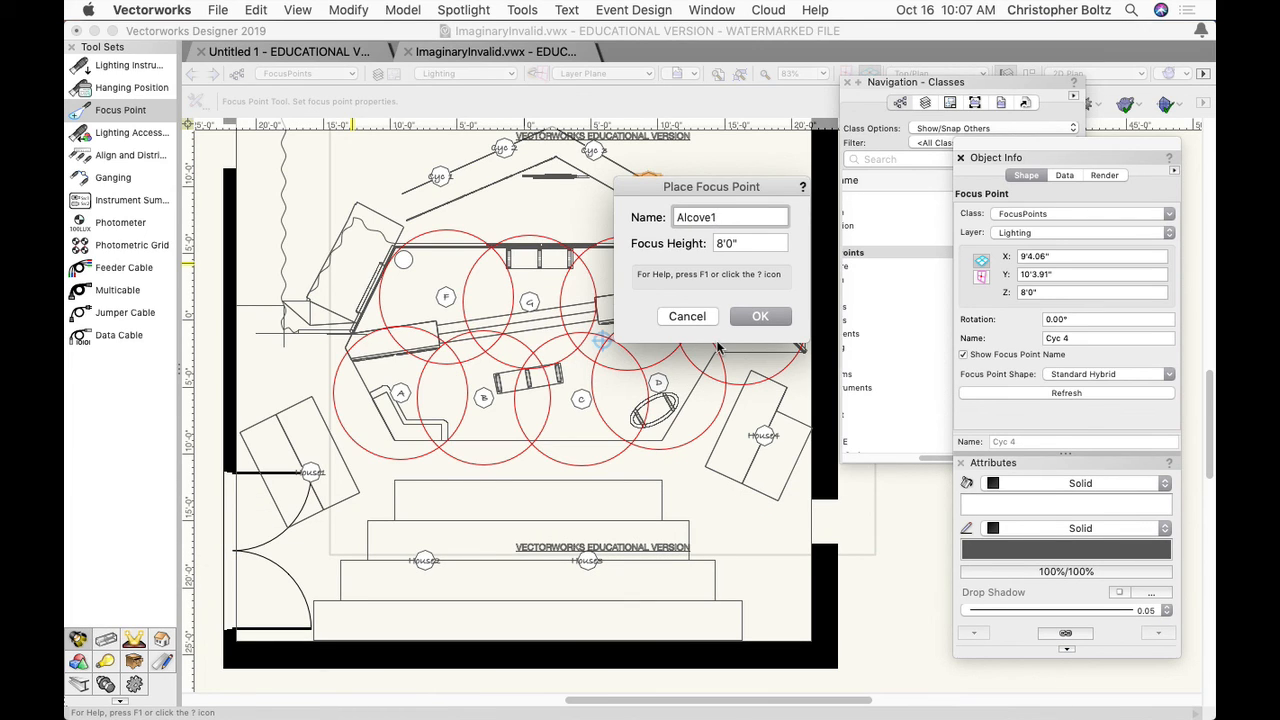
{"action": "left_click", "coordinate": [748, 316]}
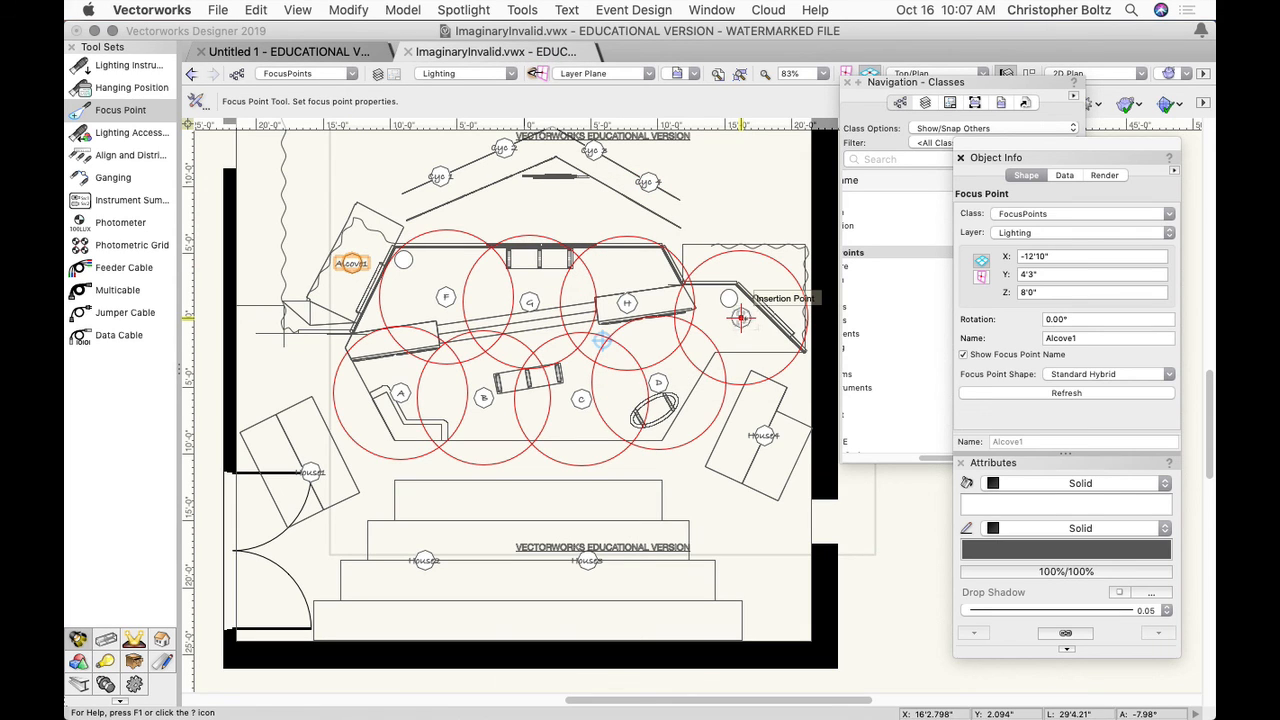
Place a focus point named Alcove2 with a 6'0" focus height in the alcove behind the wall near focus point E
{"action": "left_click", "coordinate": [776, 288]}
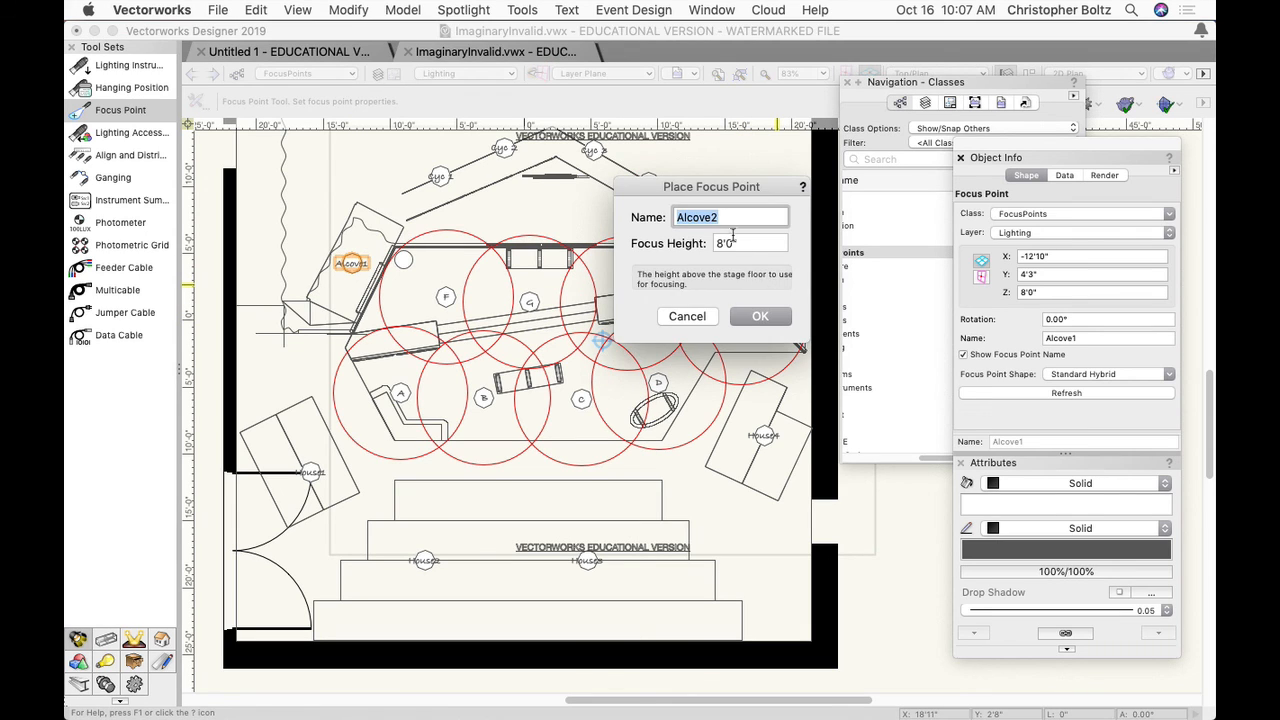
{"action": "left_click", "coordinate": [720, 245]}
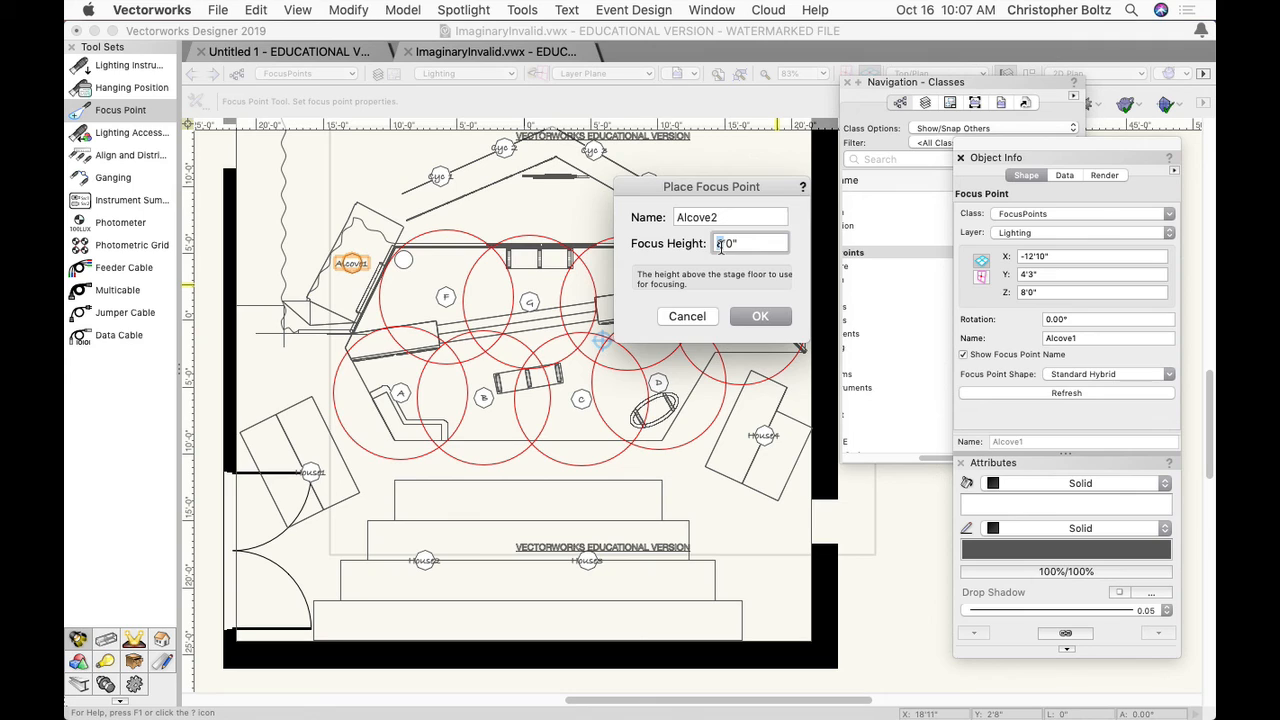
{"action": "type", "text": "6"}
{"action": "key", "text": "Return"}
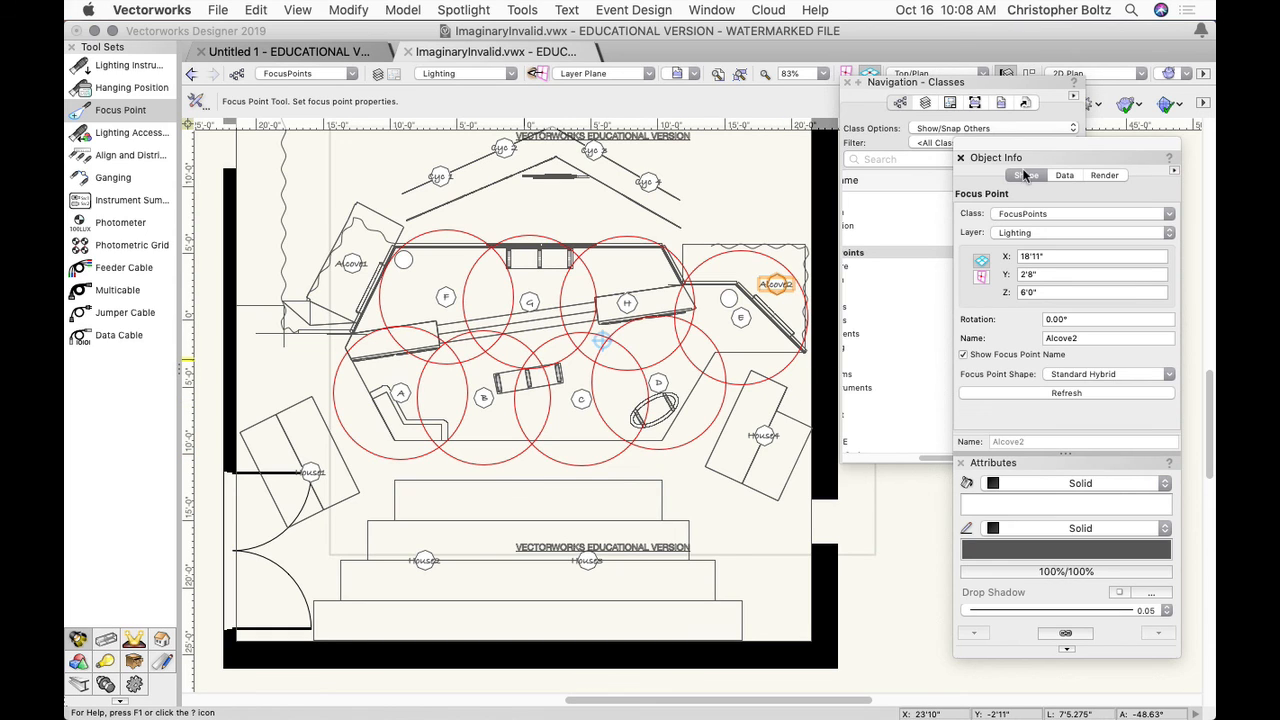
Draw a rectangle 6'0" wide and 2'6" high just upstage of the platform's rear wall, below the angled drop lines
{"action": "left_click_drag", "start_coordinate": [1033, 150], "coordinate": [818, 261]}
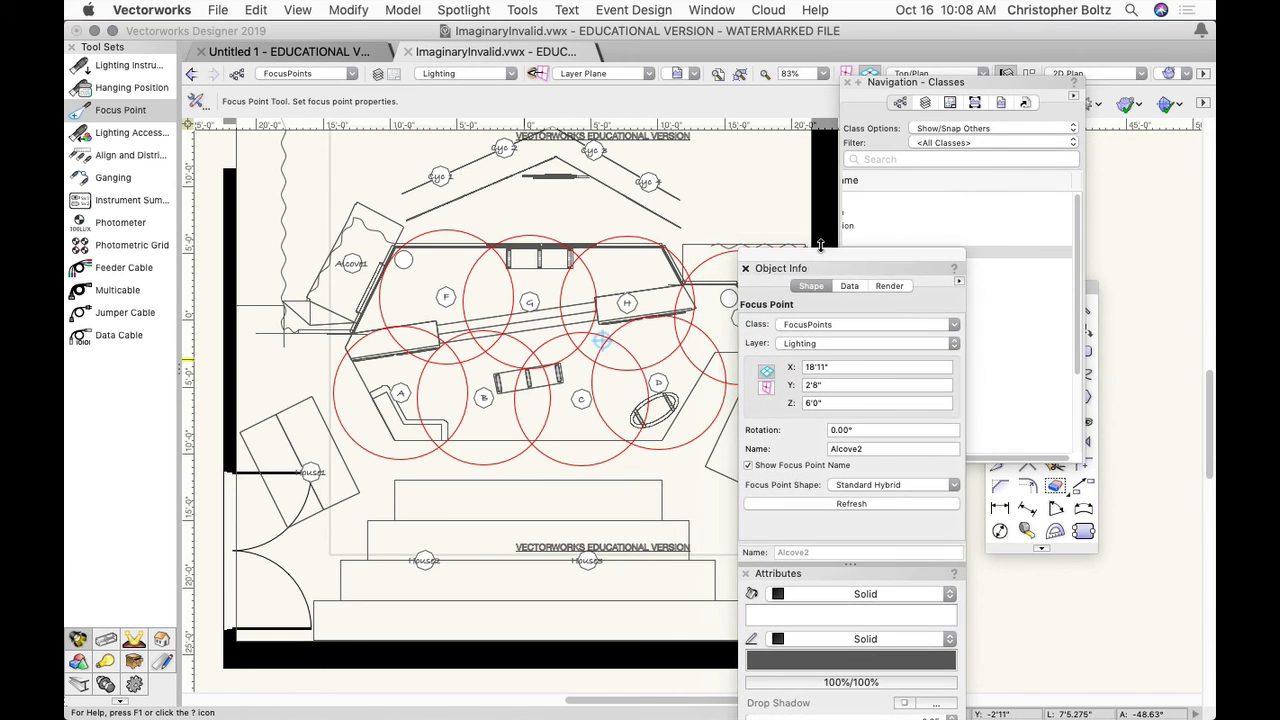
{"action": "left_click", "coordinate": [1092, 288]}
{"action": "left_click", "coordinate": [1056, 351]}
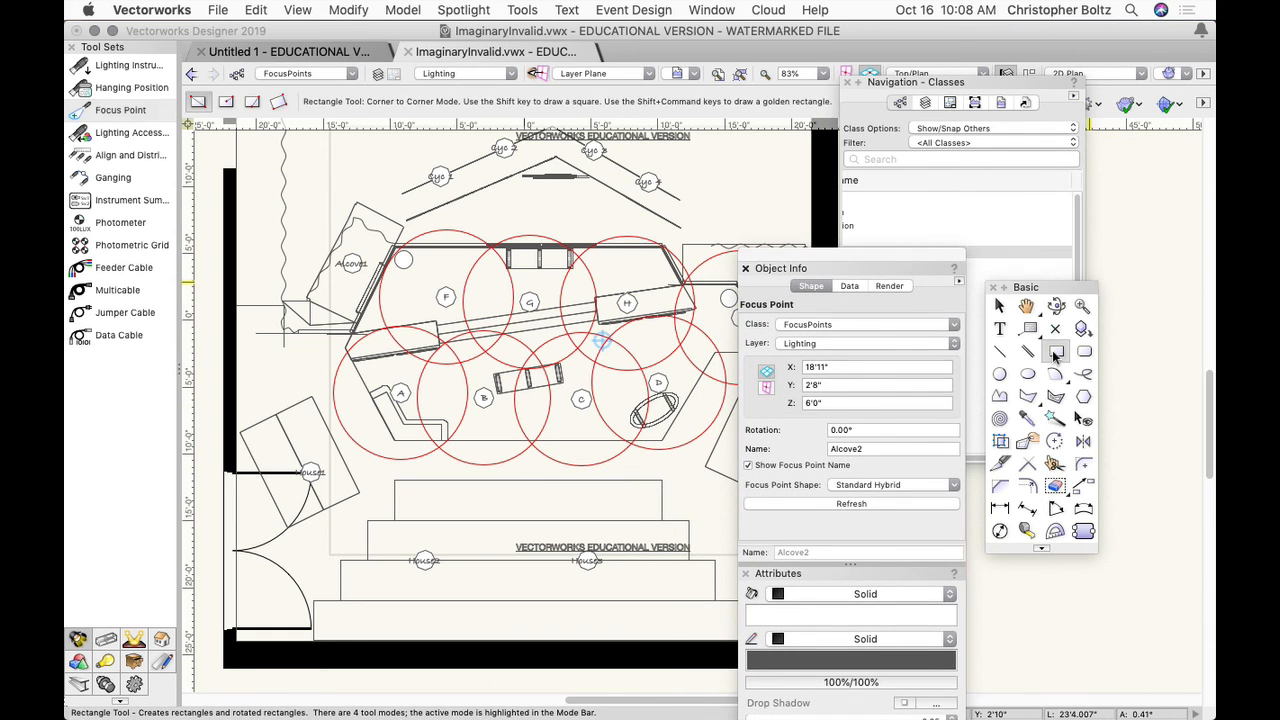
{"action": "left_click", "coordinate": [516, 210]}
{"action": "key", "text": "Tab"}
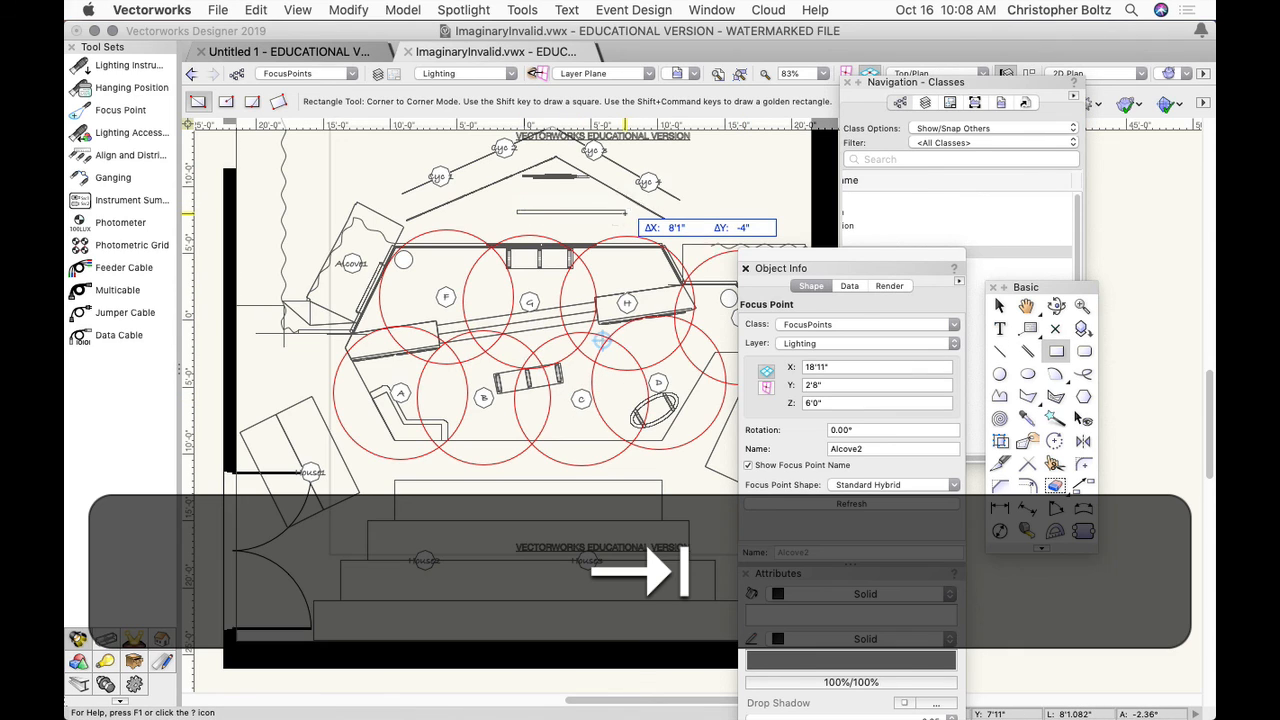
{"action": "type", "text": "6"}
{"action": "key", "text": "Tab"}
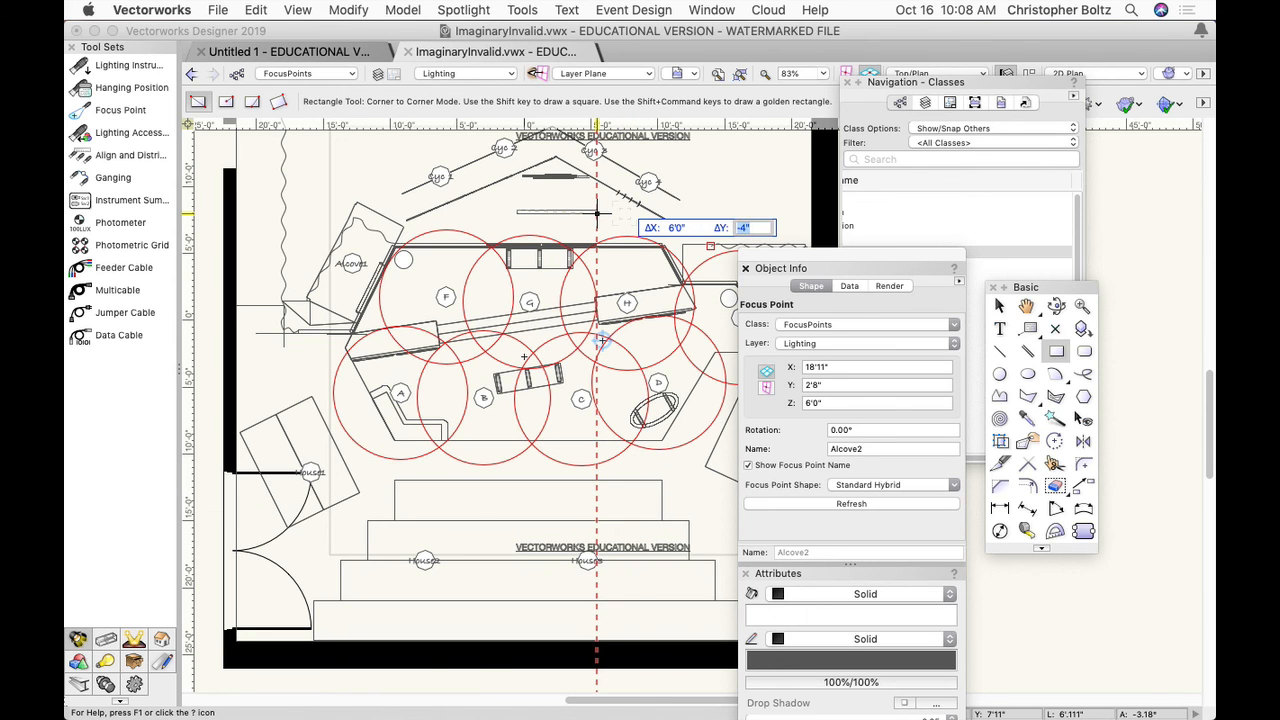
{"action": "type", "text": "3"}
{"action": "key", "text": "Tab"}
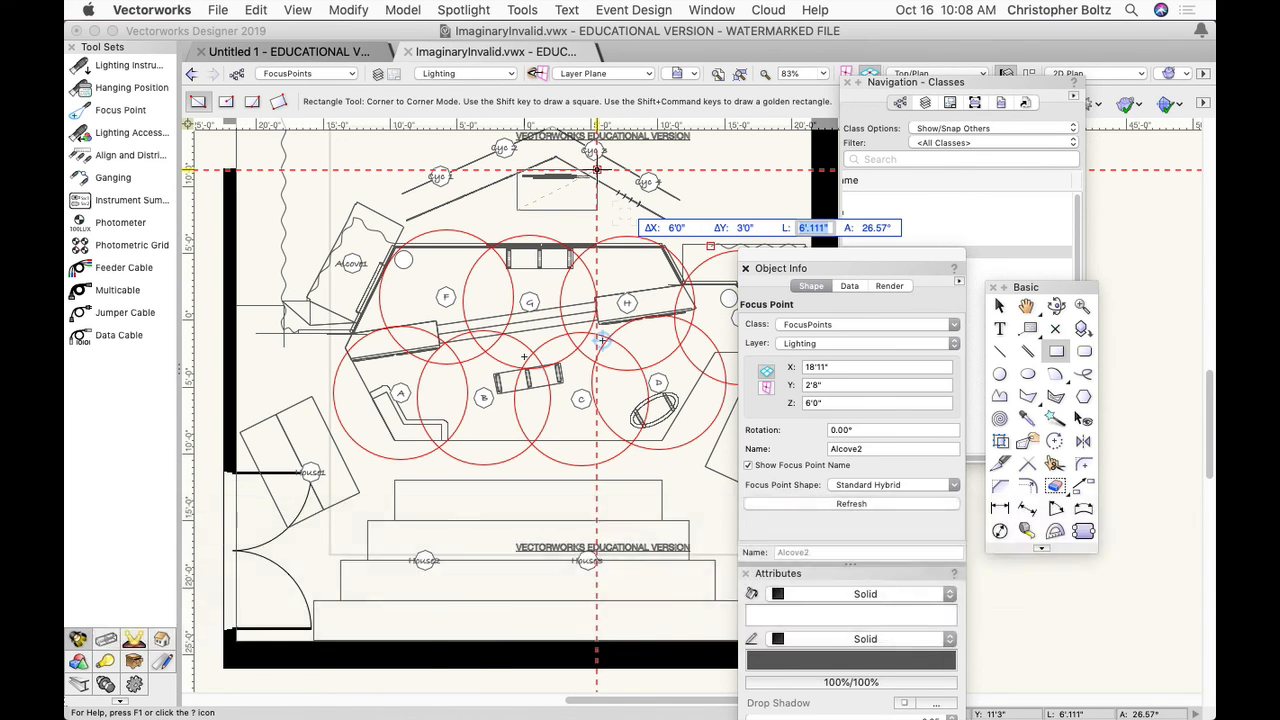
{"action": "key", "text": "shift+Tab"}
{"action": "type", "text": "2'6"}
{"action": "key", "text": "Tab"}
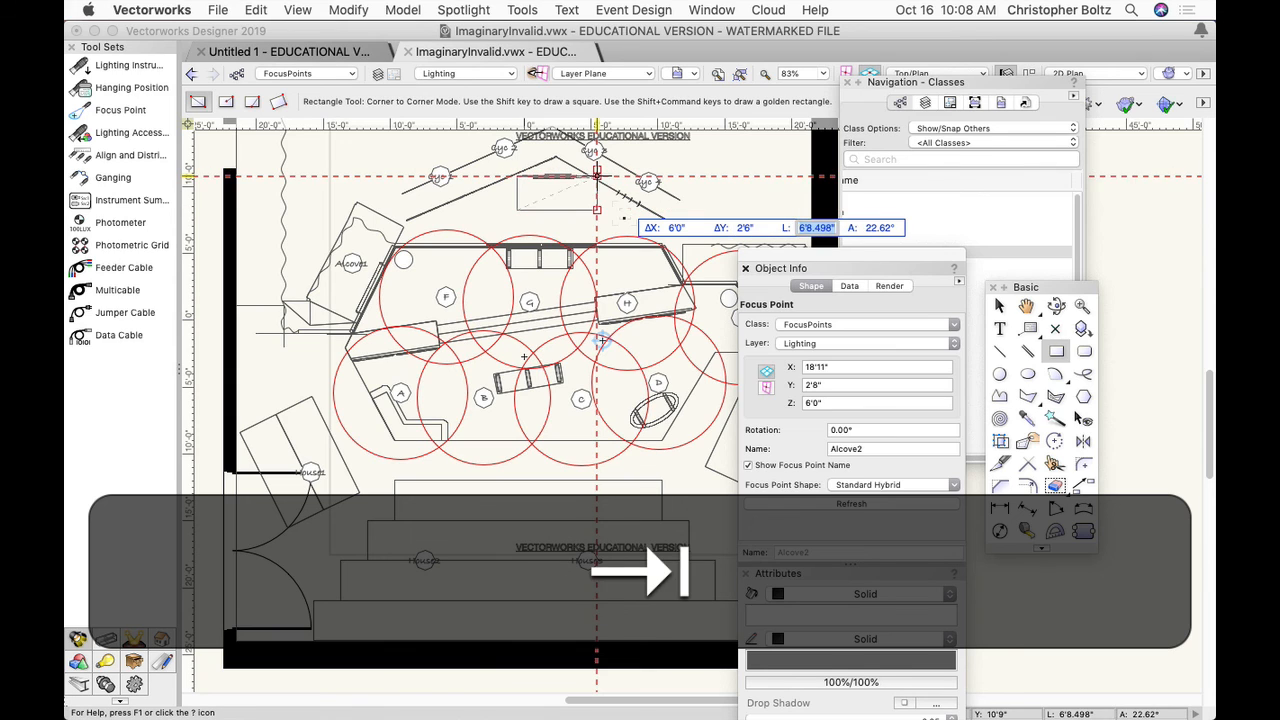
{"action": "key", "text": "Return"}
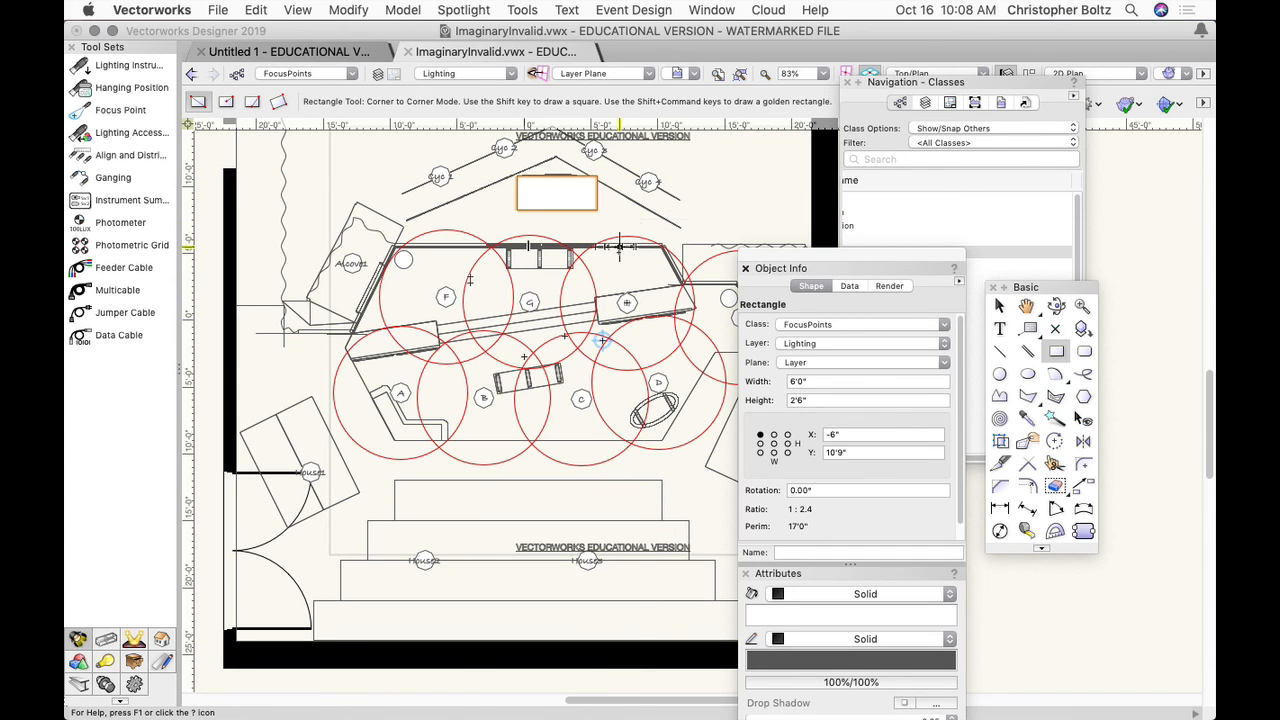
Remove the rectangle's fill and give it a solid red outline
{"action": "left_click", "coordinate": [852, 599]}
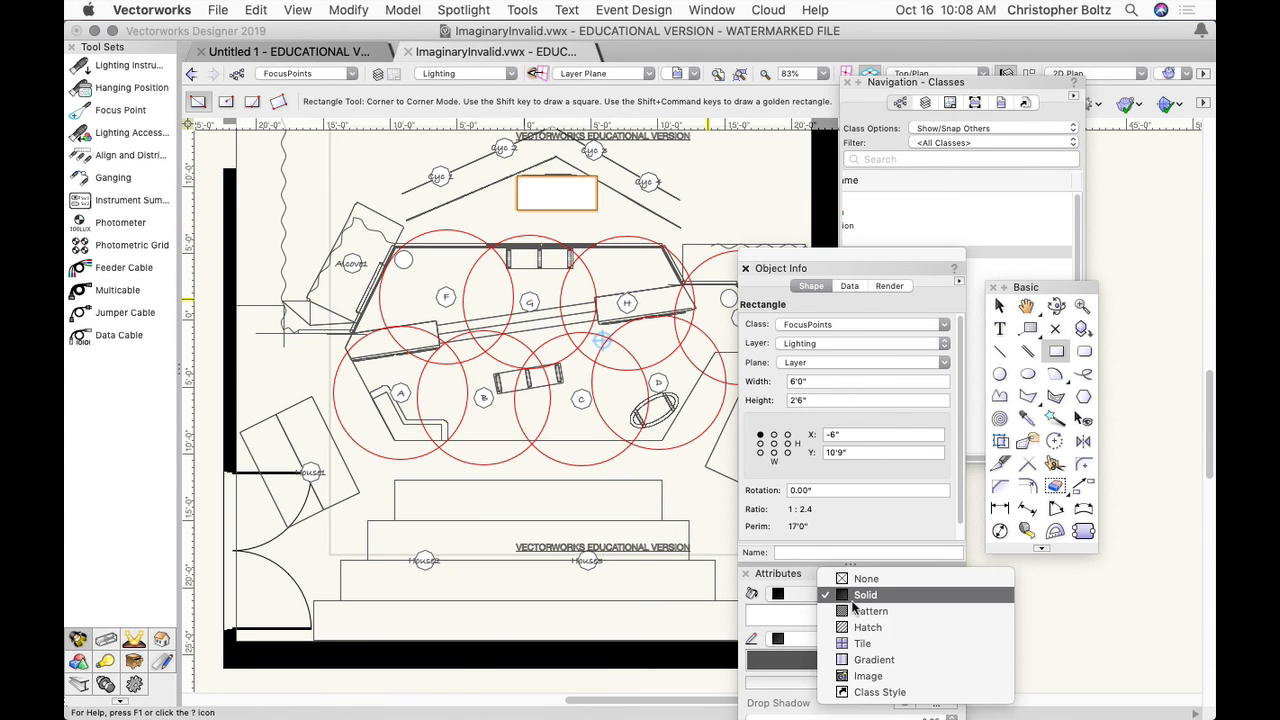
{"action": "left_click", "coordinate": [866, 578]}
{"action": "left_click", "coordinate": [846, 640]}
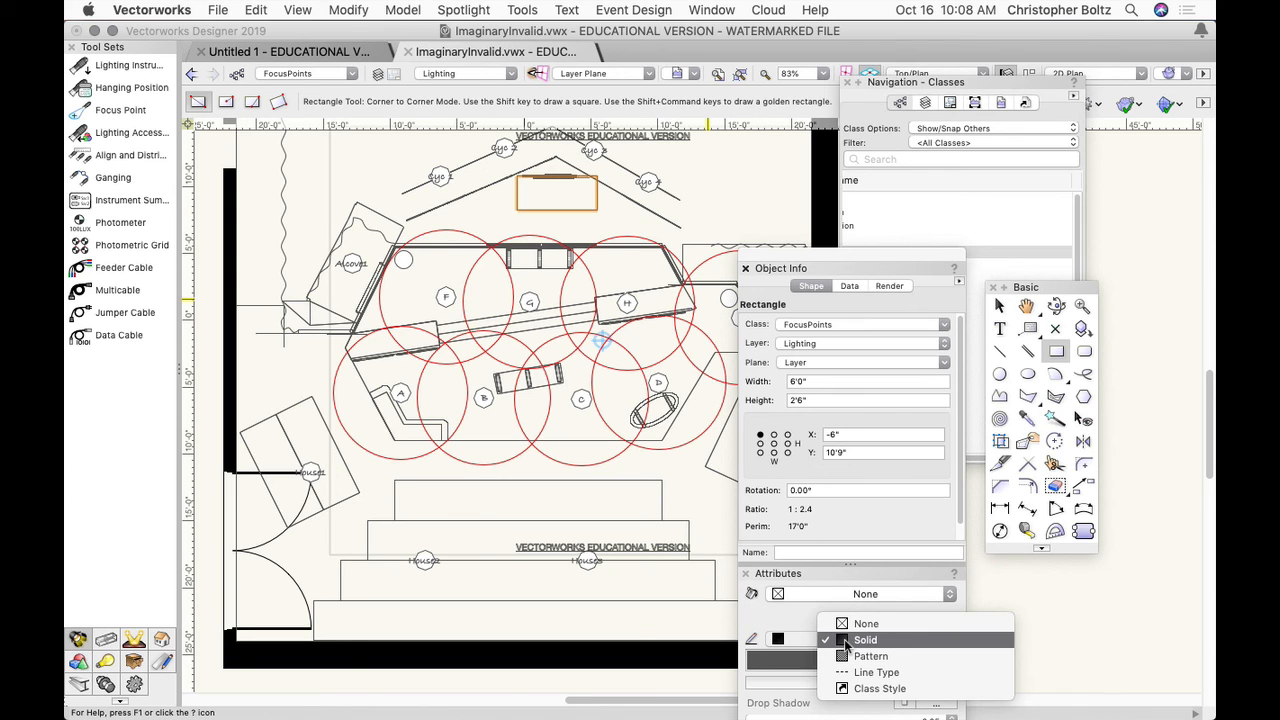
{"action": "left_click", "coordinate": [845, 641]}
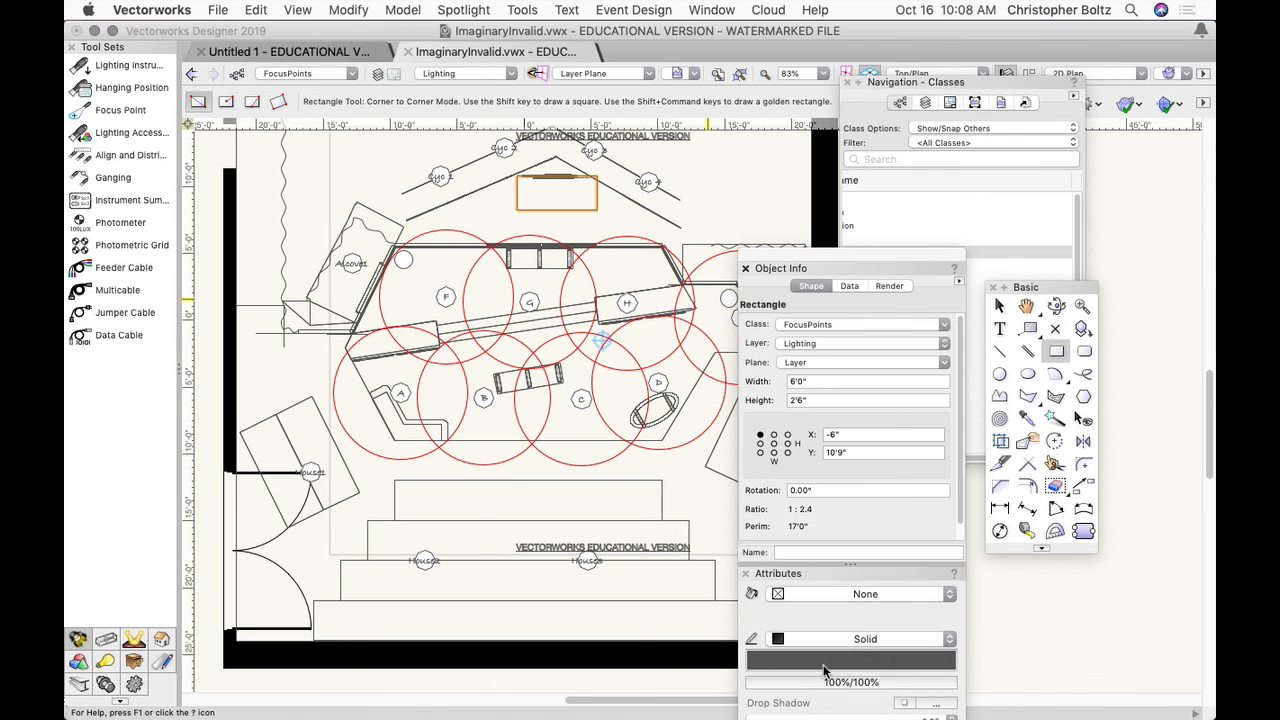
{"action": "left_click", "coordinate": [823, 666]}
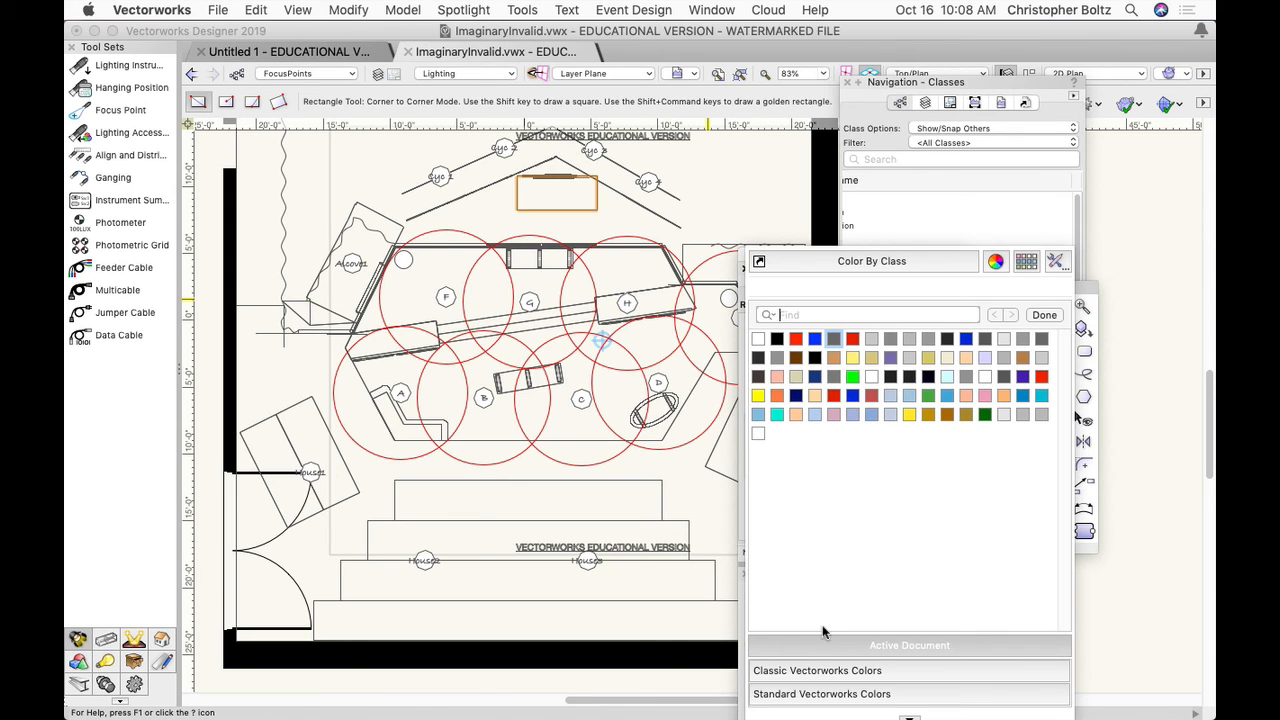
{"action": "left_click", "coordinate": [796, 340]}
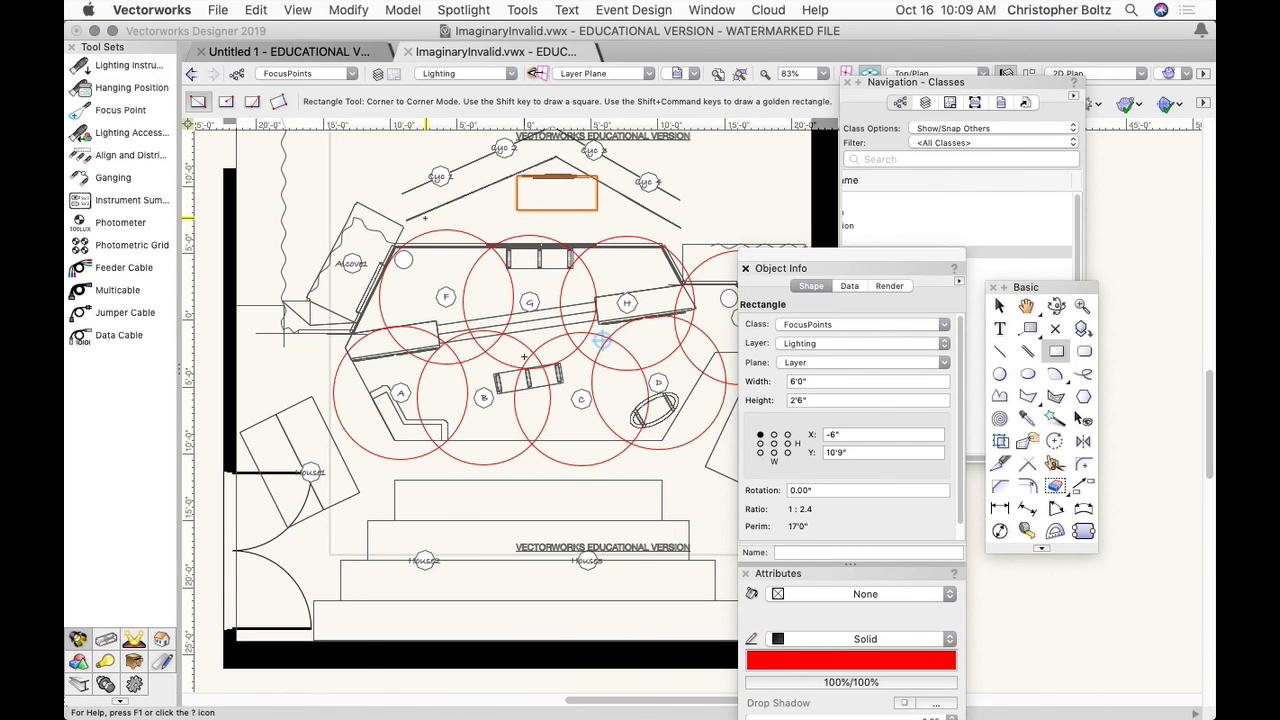
Move the red rectangle over the bench between focus points B and C, and deselect it
{"action": "left_click", "coordinate": [1004, 305]}
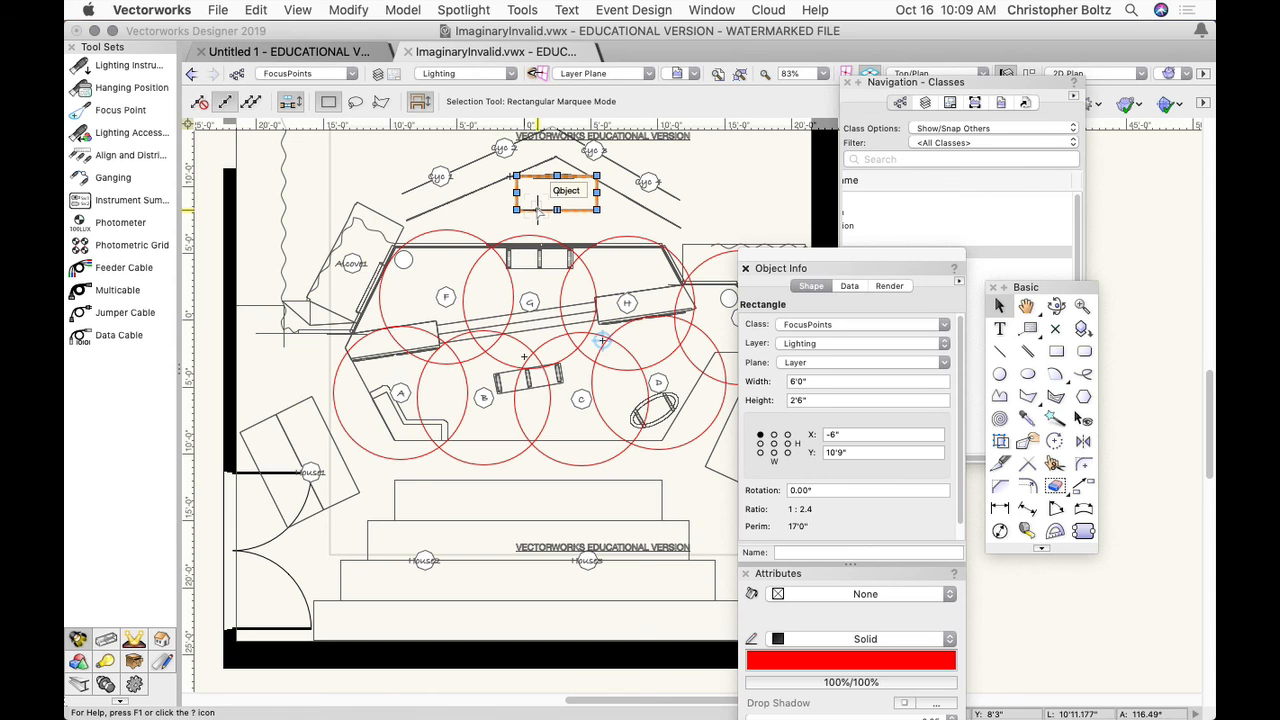
{"action": "left_click_drag", "start_coordinate": [538, 212], "coordinate": [512, 408]}
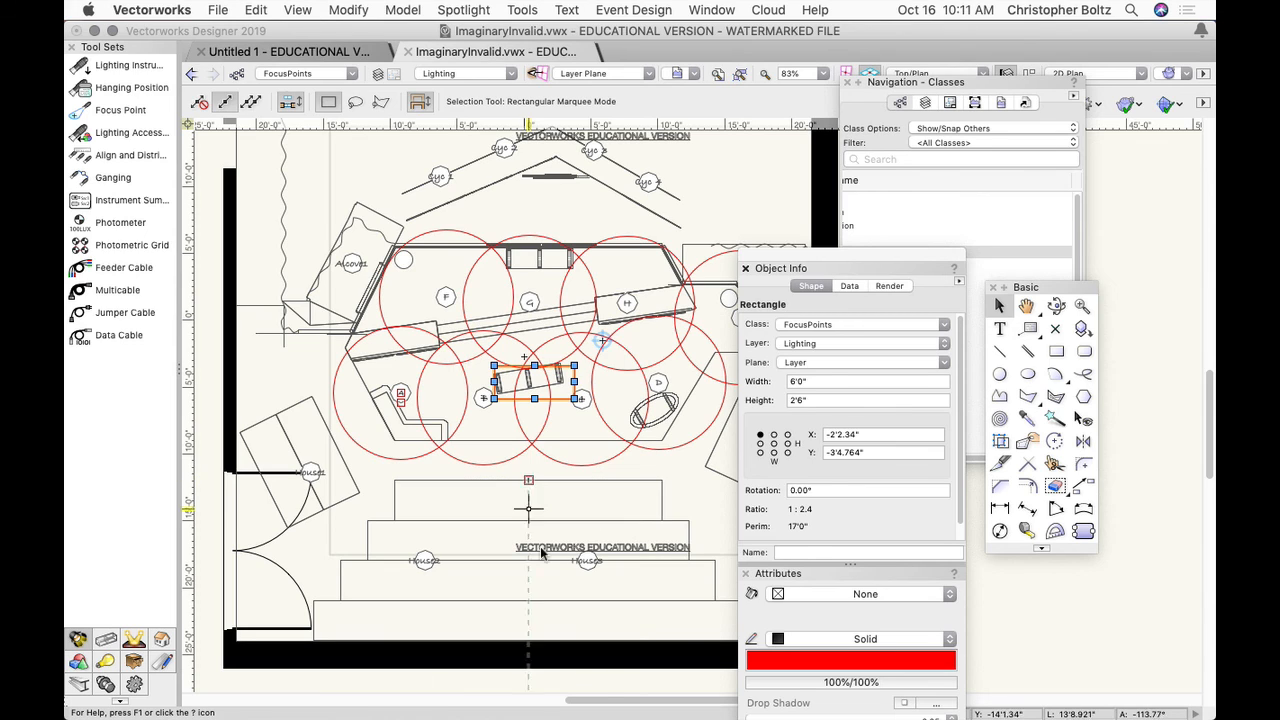
{"action": "left_click", "coordinate": [606, 470]}
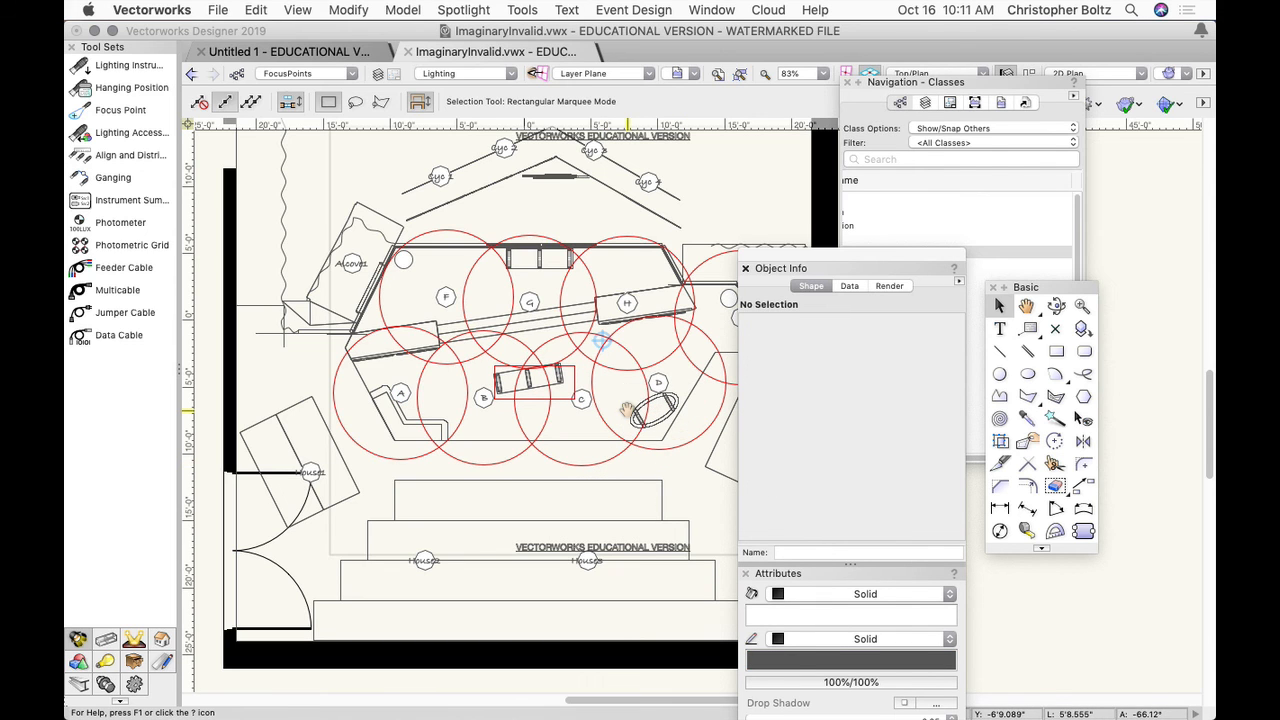
{"action": "key", "text": "h"}
{"action": "left_click_drag", "start_coordinate": [657, 450], "coordinate": [543, 483]}
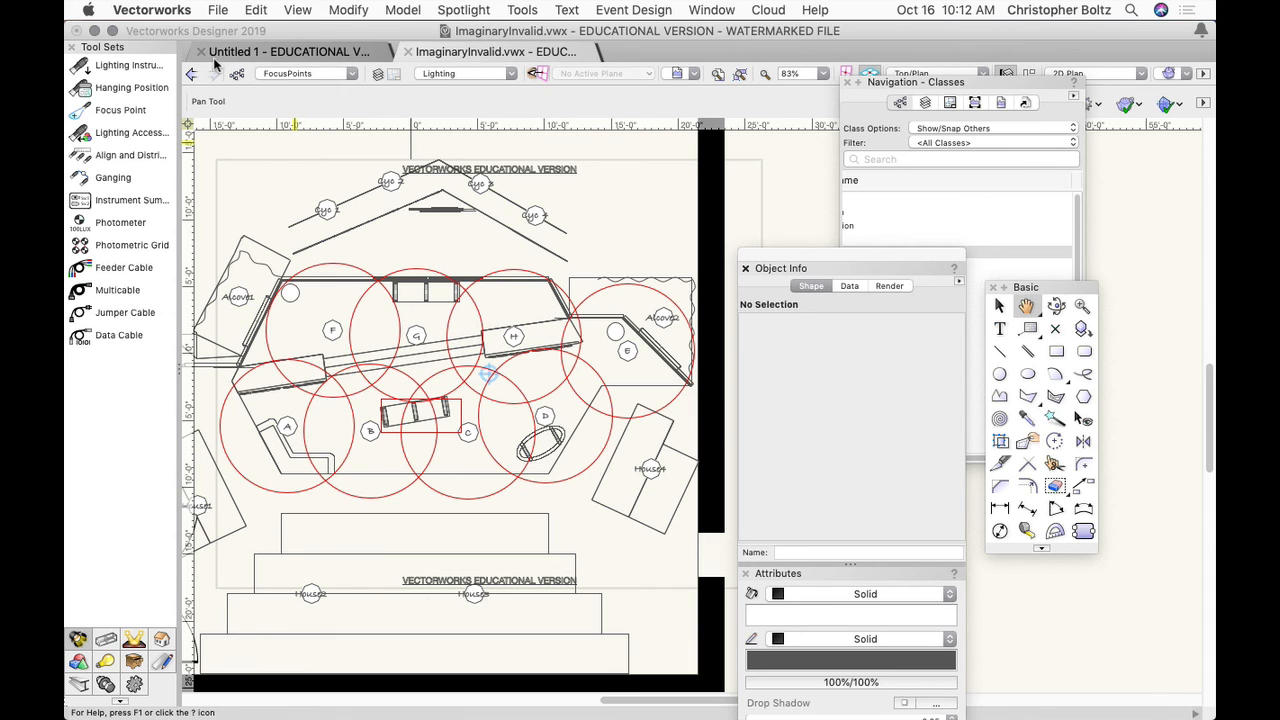
Open the recent file BoysLifeLighting.vwx and dismiss the watermark notice
{"action": "left_click", "coordinate": [220, 10]}
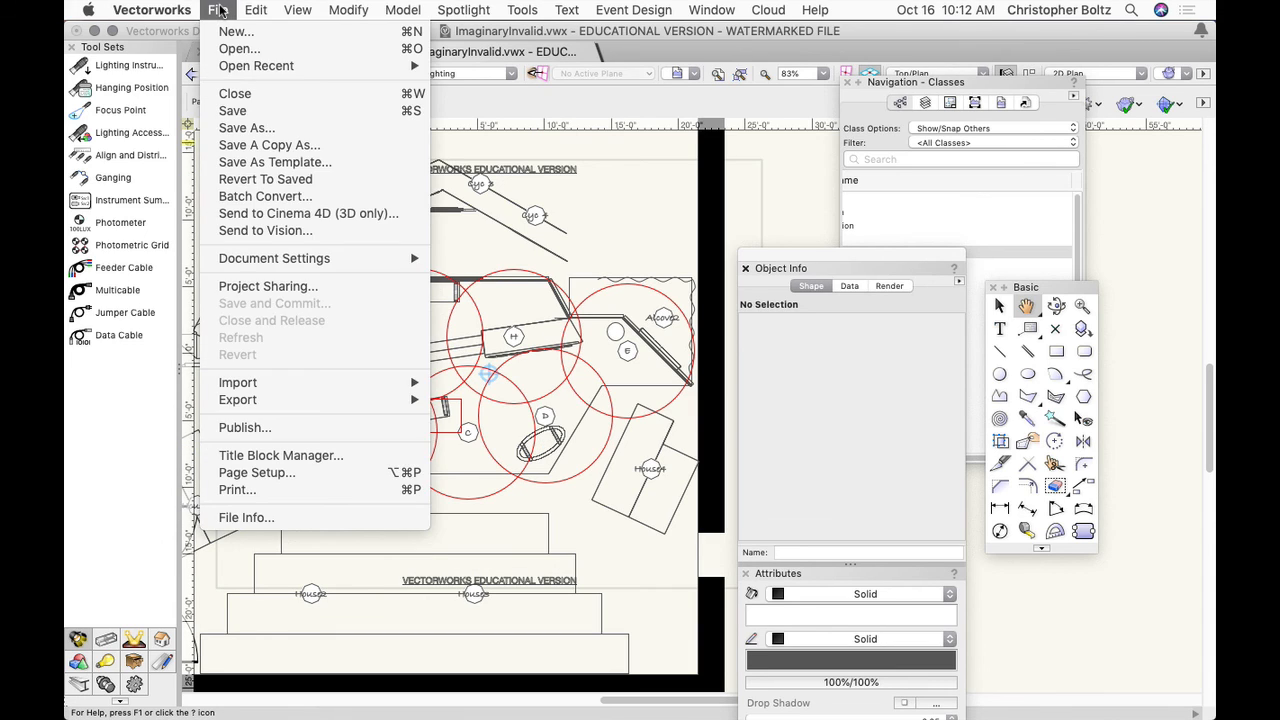
{"action": "mouse_move", "coordinate": [233, 66]}
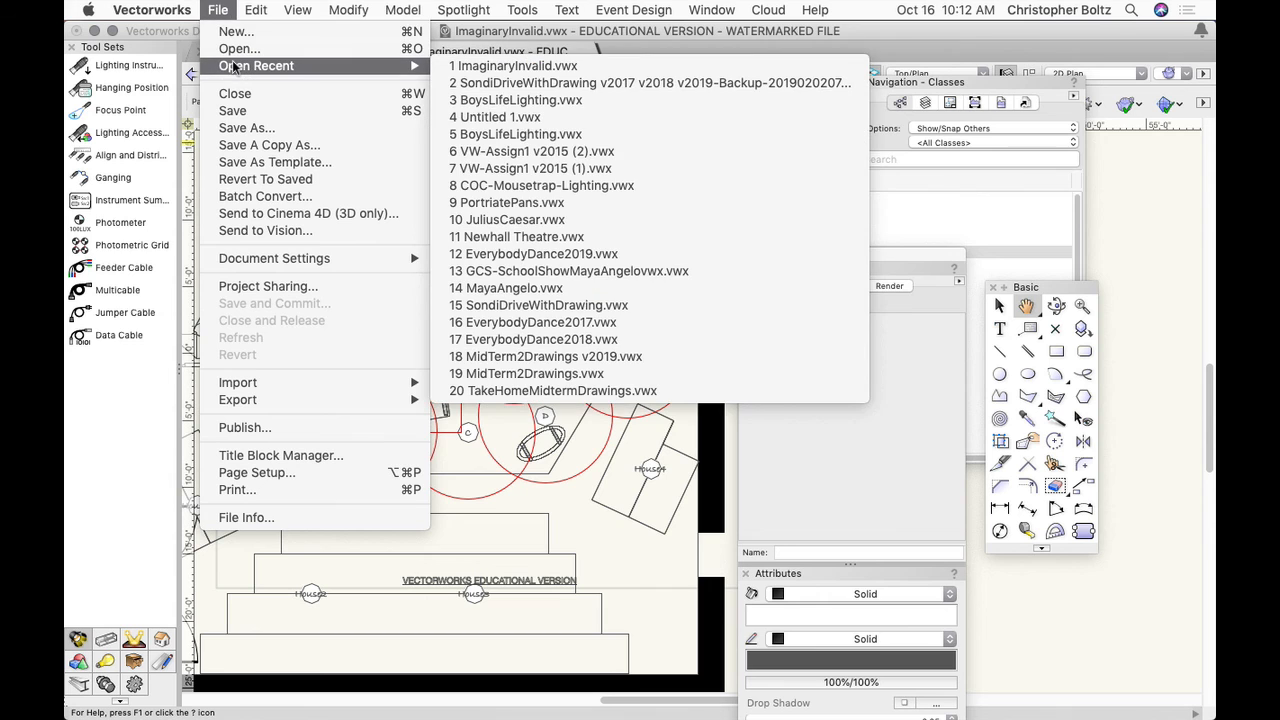
{"action": "left_click", "coordinate": [443, 103]}
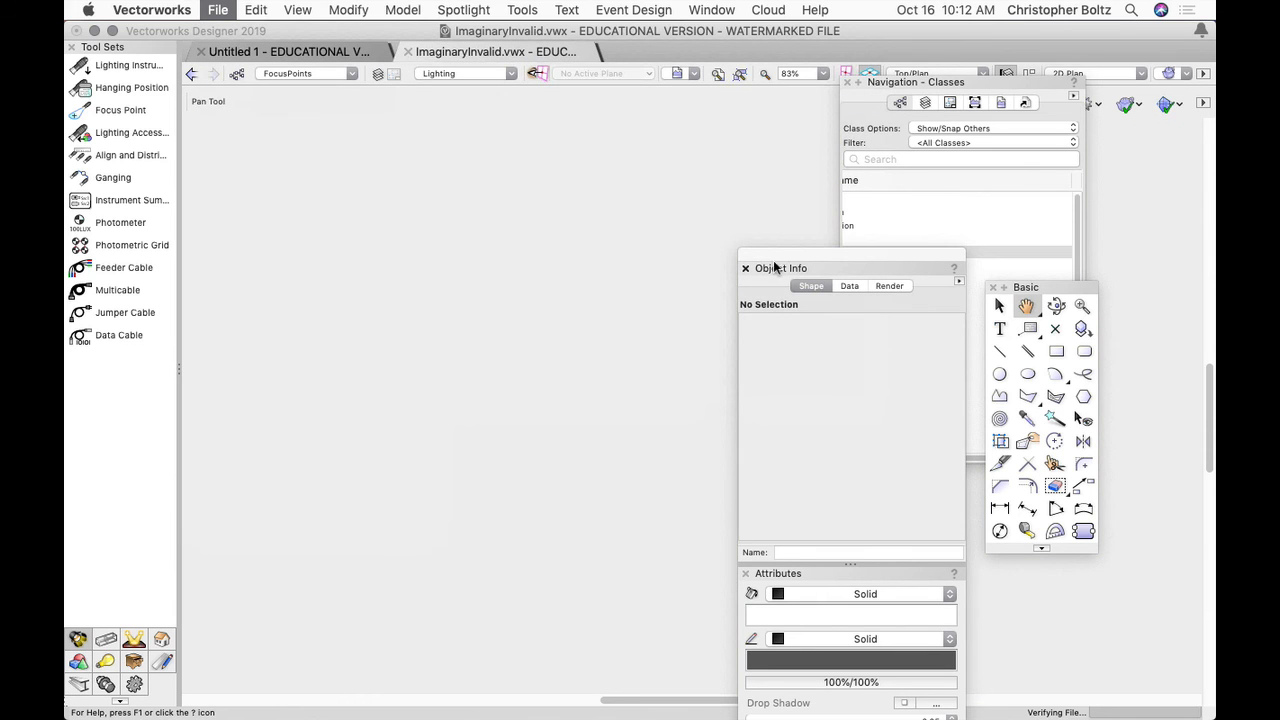
{"action": "left_click_drag", "start_coordinate": [790, 266], "coordinate": [785, 284]}
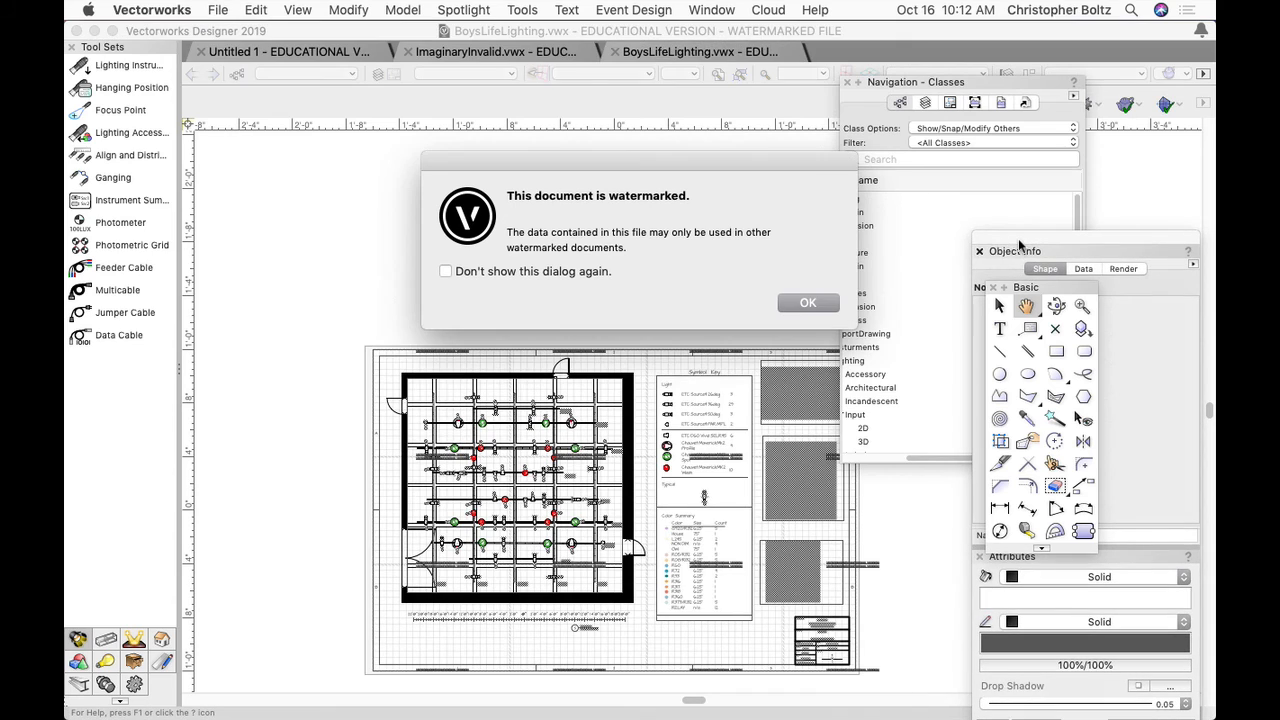
{"action": "left_click", "coordinate": [805, 302]}
Activate the Lighting design layer in BoysLifeLighting.vwx, view the rig in 3D, and return to Top/Plan view
{"action": "left_click", "coordinate": [569, 54]}
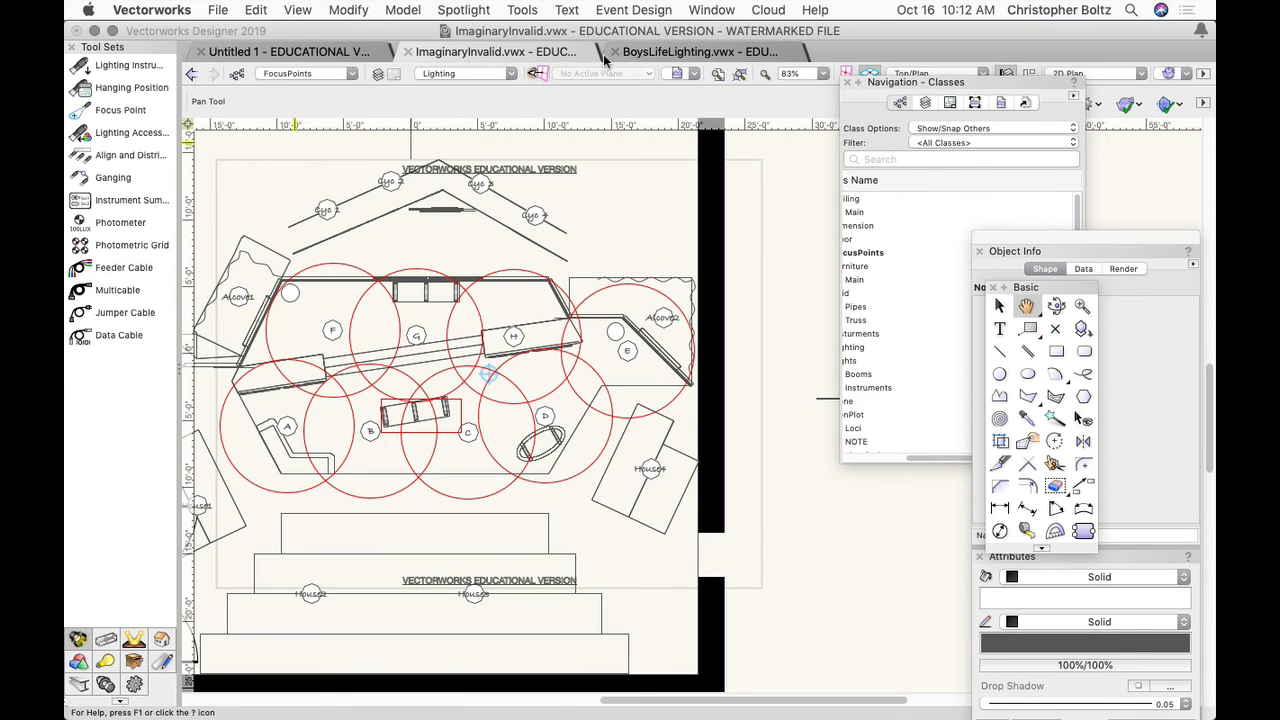
{"action": "left_click", "coordinate": [628, 53]}
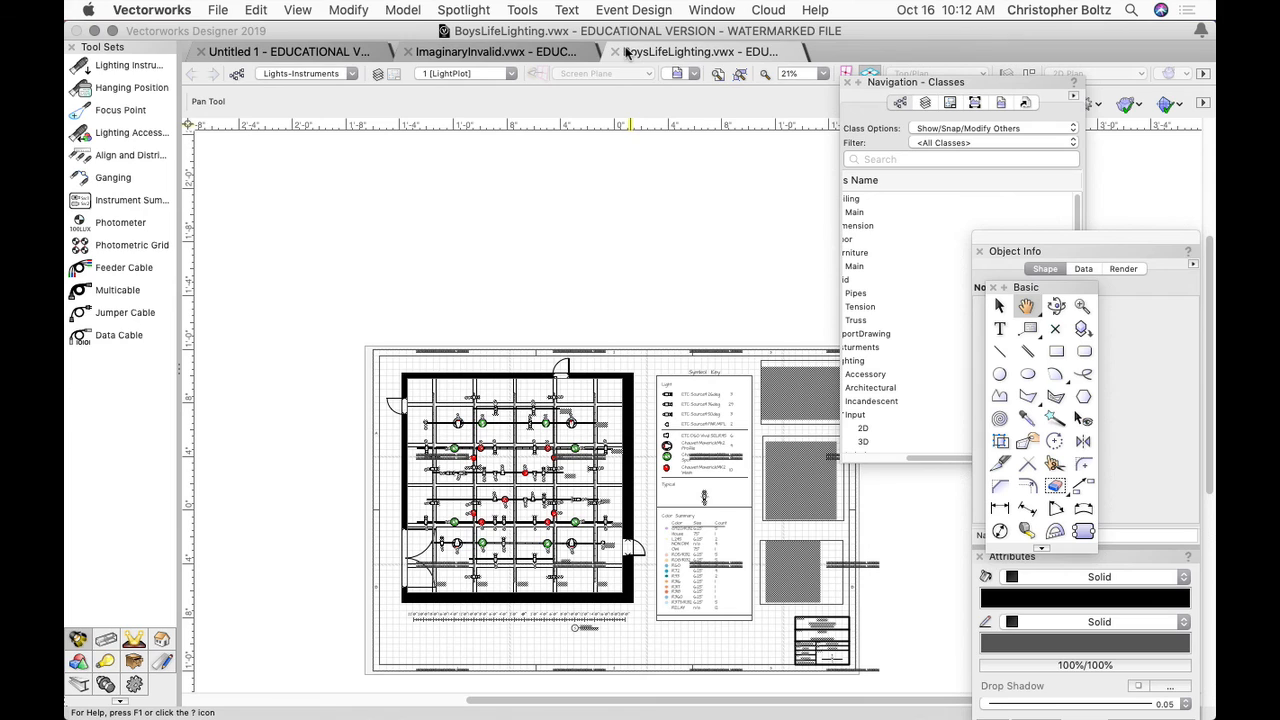
{"action": "left_click", "coordinate": [467, 72]}
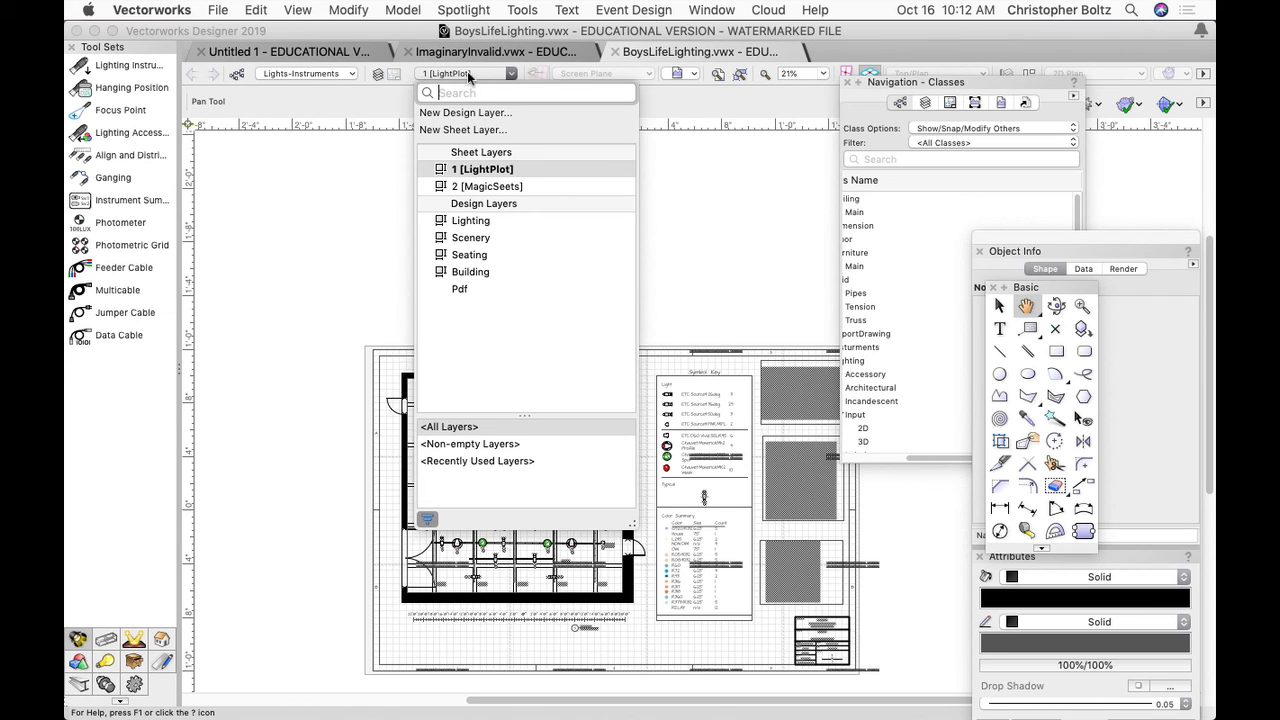
{"action": "left_click", "coordinate": [461, 219]}
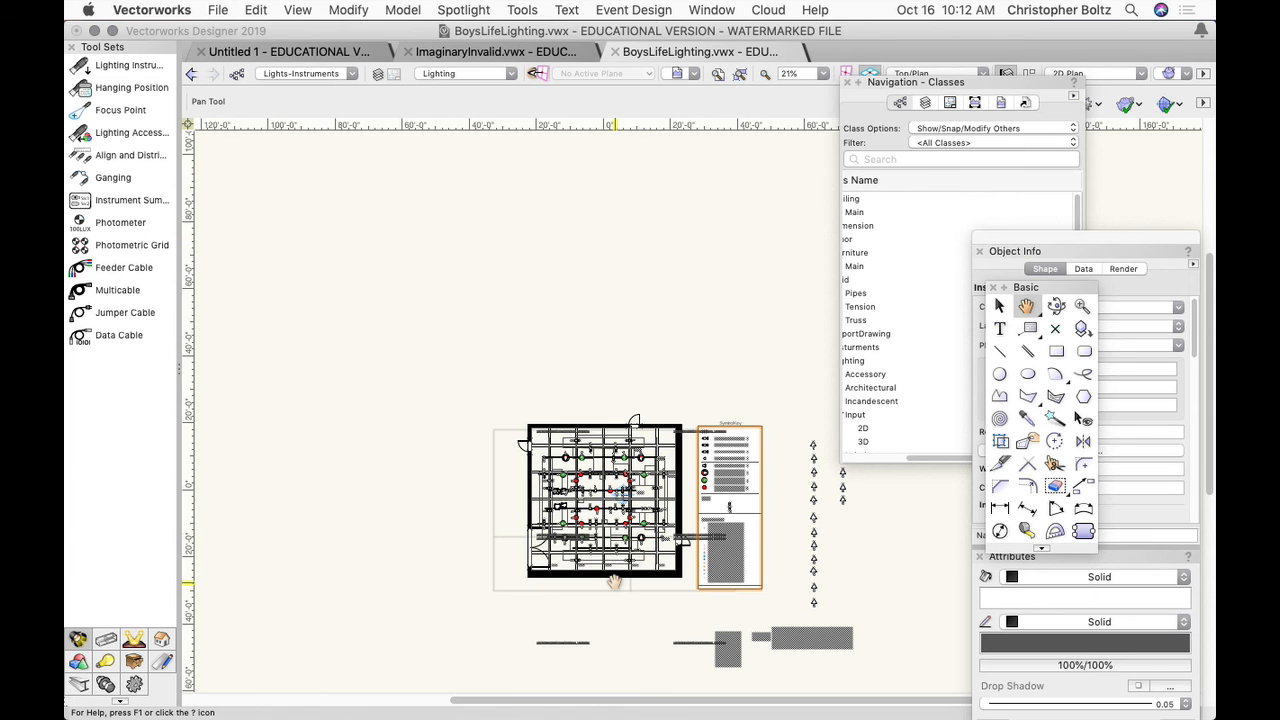
{"action": "scroll", "coordinate": [614, 582], "scroll_direction": "up", "scroll_amount": 5}
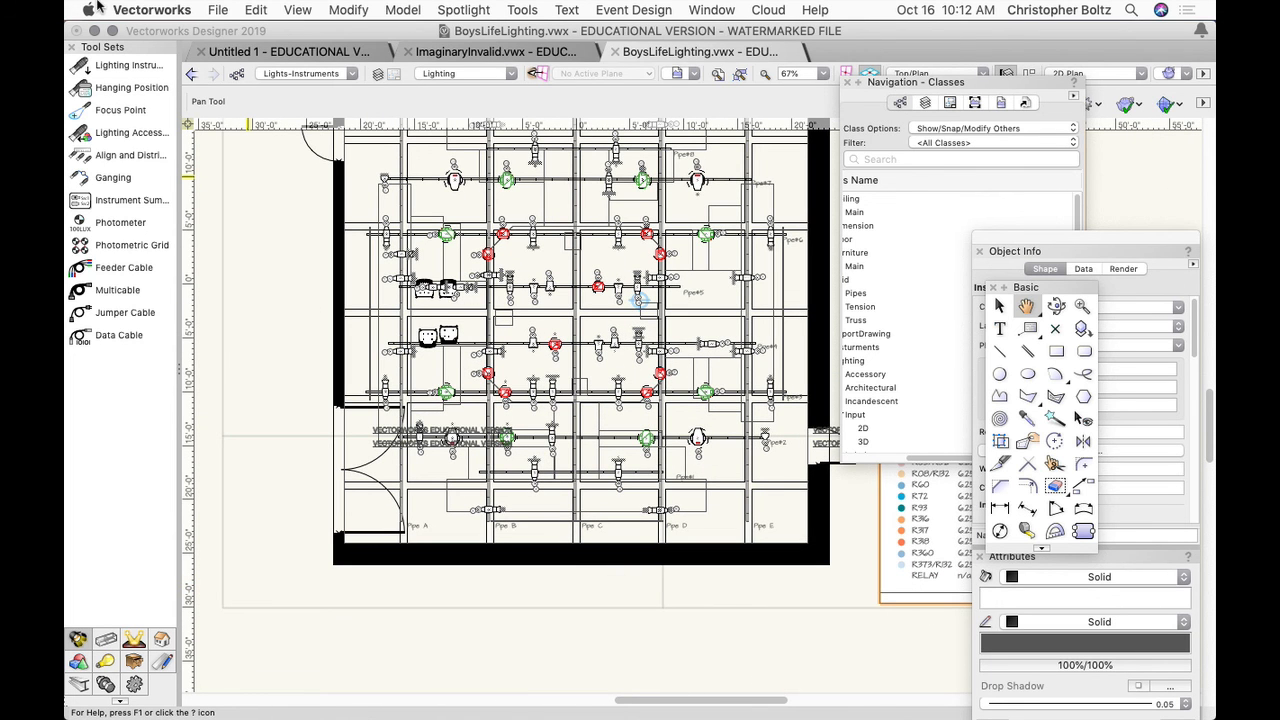
{"action": "left_click", "coordinate": [1060, 311]}
{"action": "left_click_drag", "start_coordinate": [680, 420], "coordinate": [326, 304]}
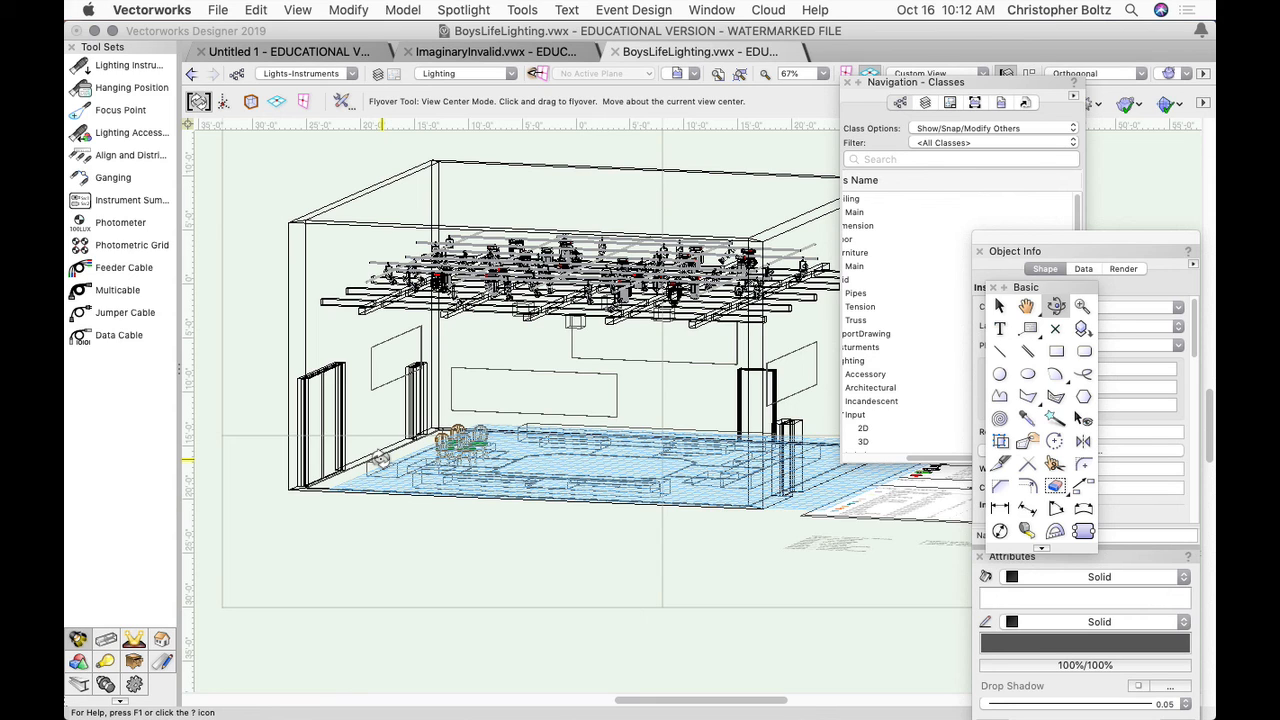
{"action": "key", "text": "super+5"}
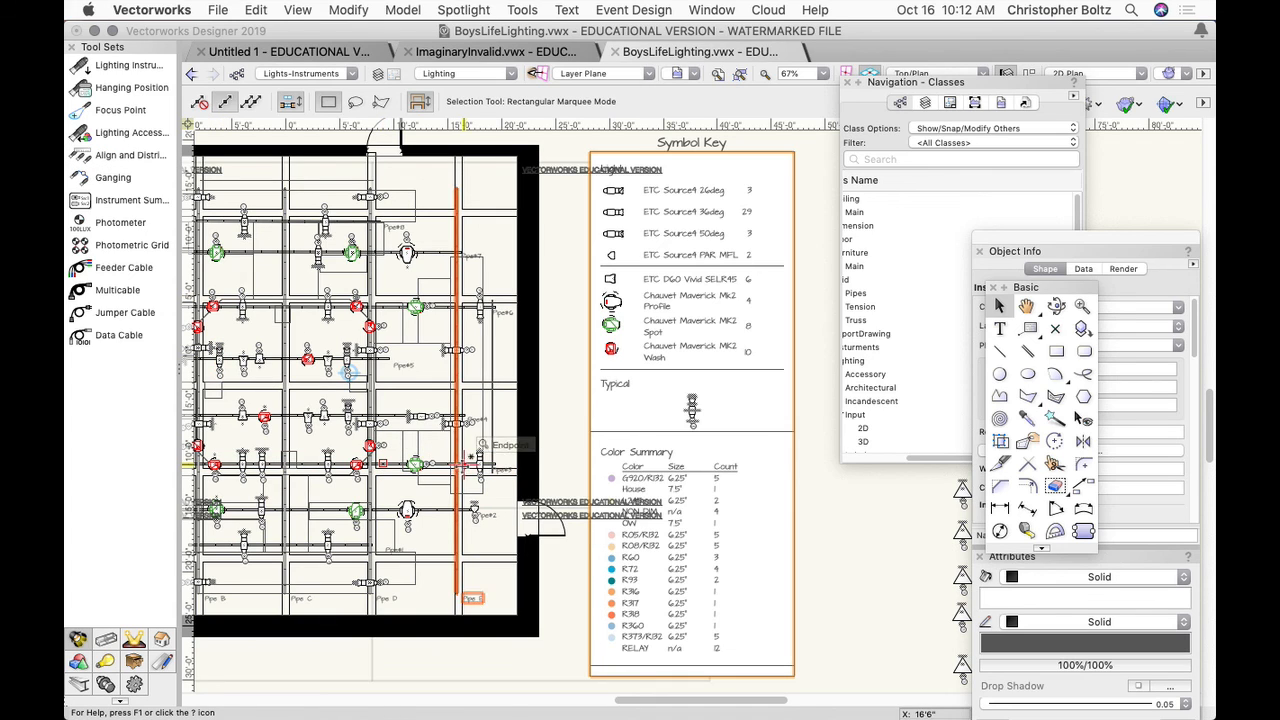
Enable Draw Beam for the ETC Source4 36deg at the outer end of Pipe#3 near the side wall
{"action": "left_click", "coordinate": [480, 463]}
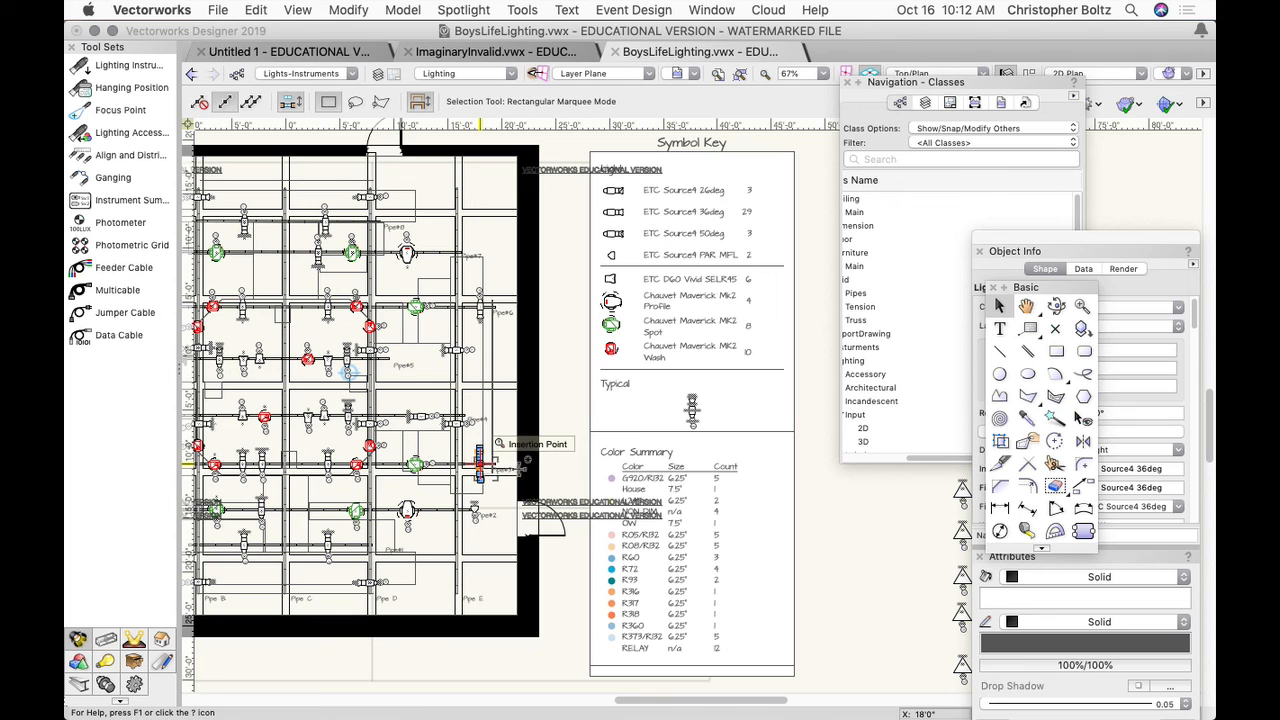
{"action": "left_click", "coordinate": [1097, 238]}
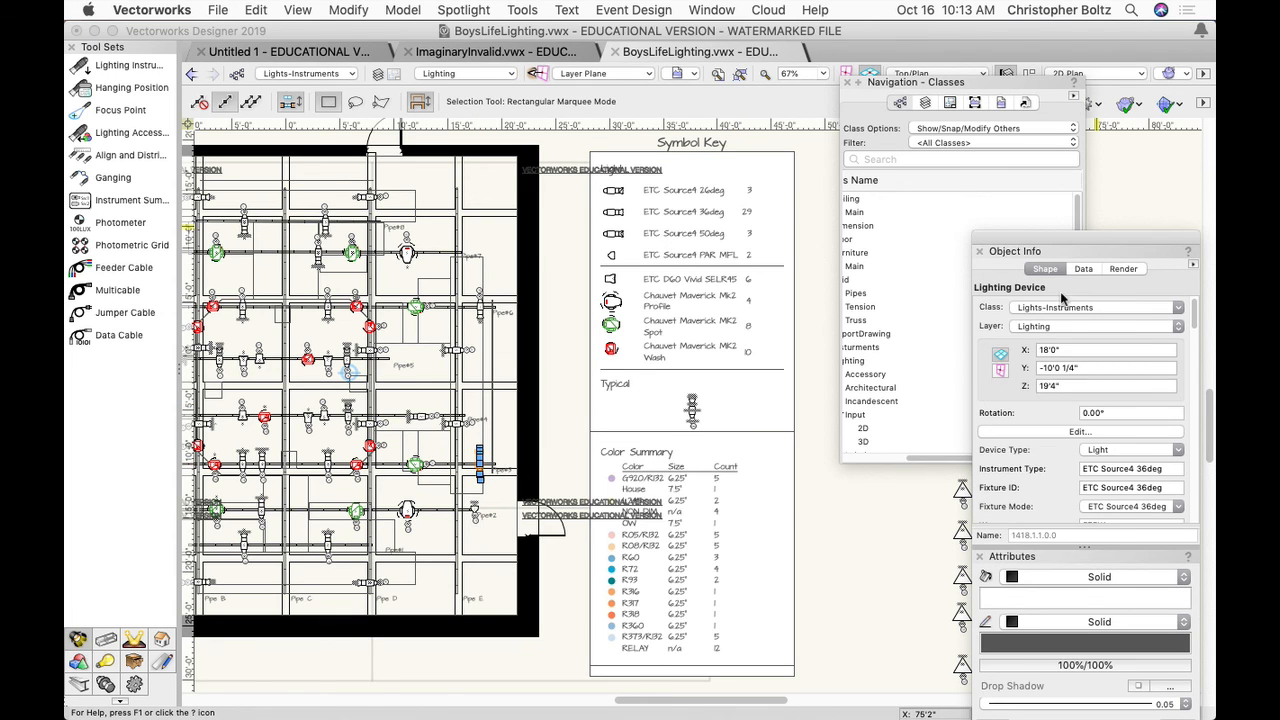
{"action": "scroll", "coordinate": [1048, 334], "scroll_direction": "down", "scroll_amount": 10}
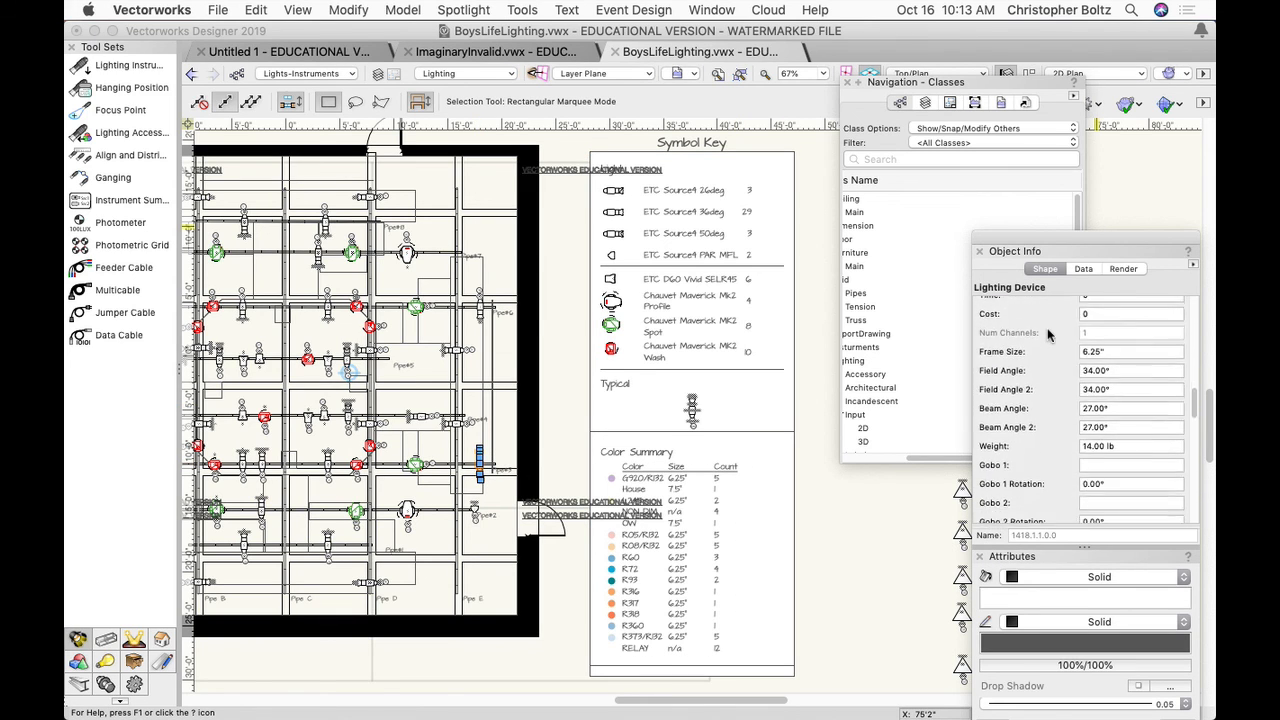
{"action": "scroll", "coordinate": [1048, 334], "scroll_direction": "down", "scroll_amount": 5}
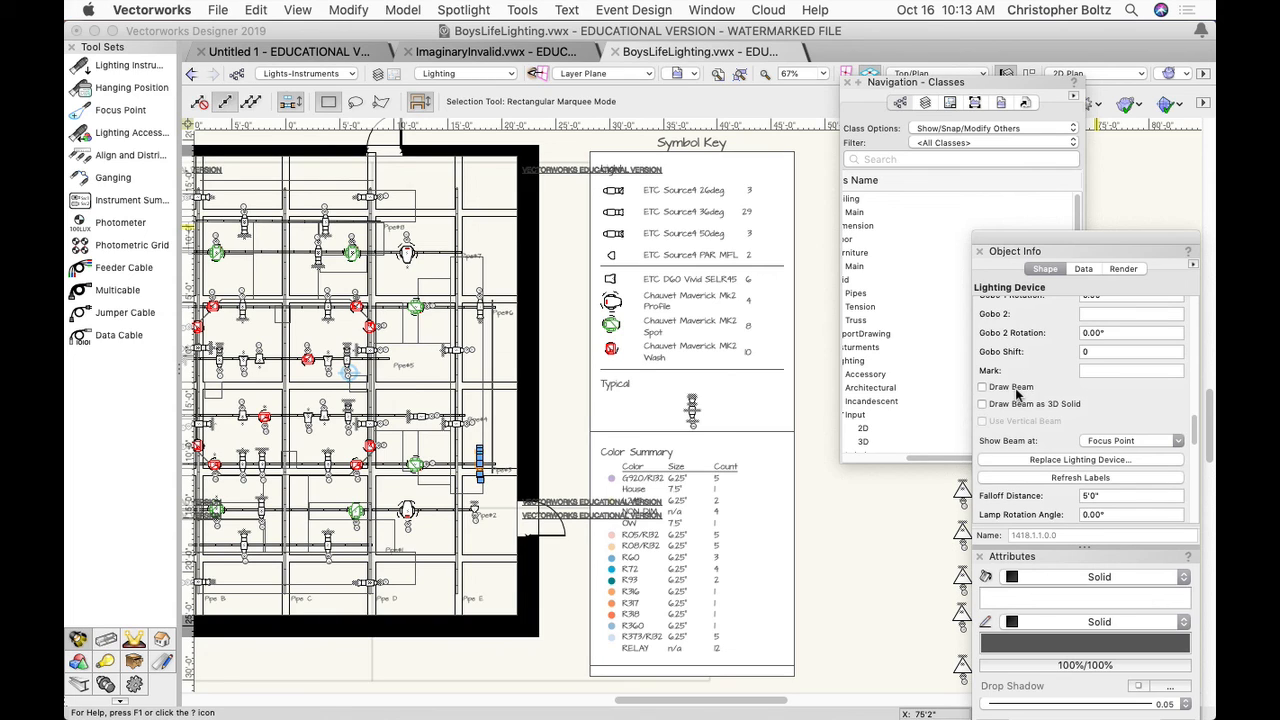
{"action": "left_click", "coordinate": [1016, 391]}
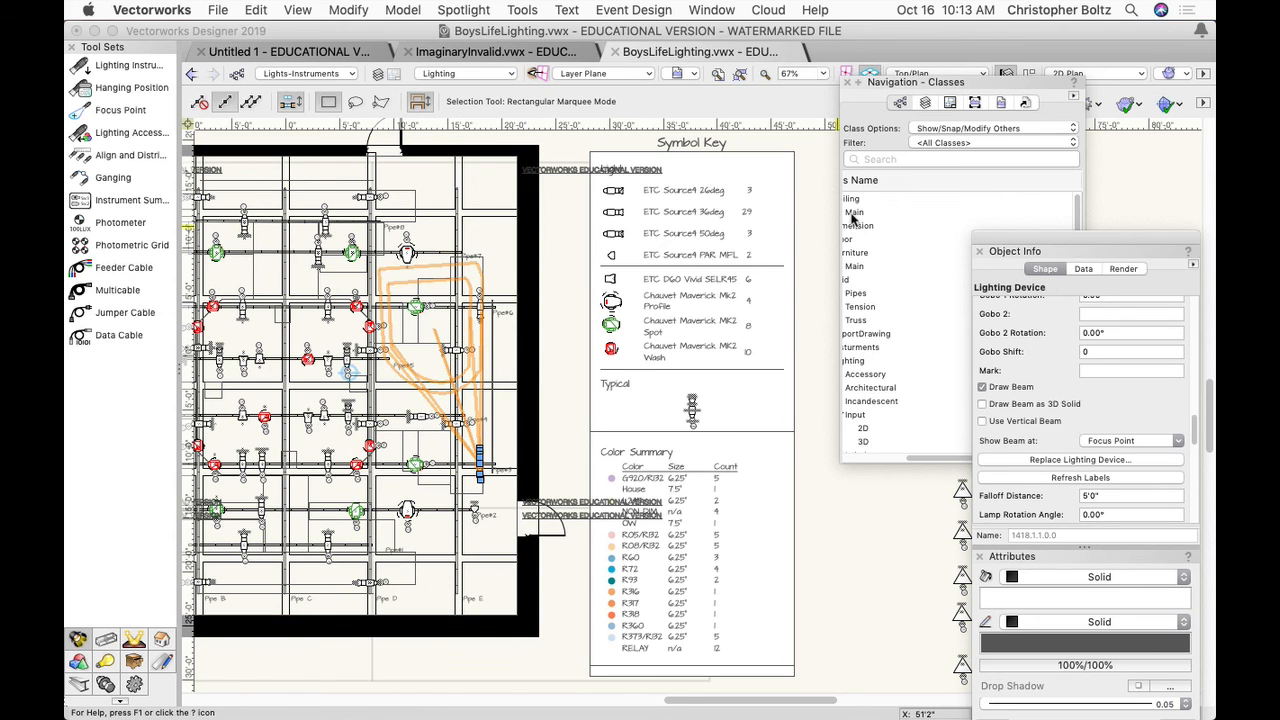
{"action": "left_click_drag", "start_coordinate": [1077, 252], "coordinate": [1039, 464]}
Examine the instrument's beam cone from several 3D angles to see how it reaches its focus point
{"action": "left_click", "coordinate": [1063, 312]}
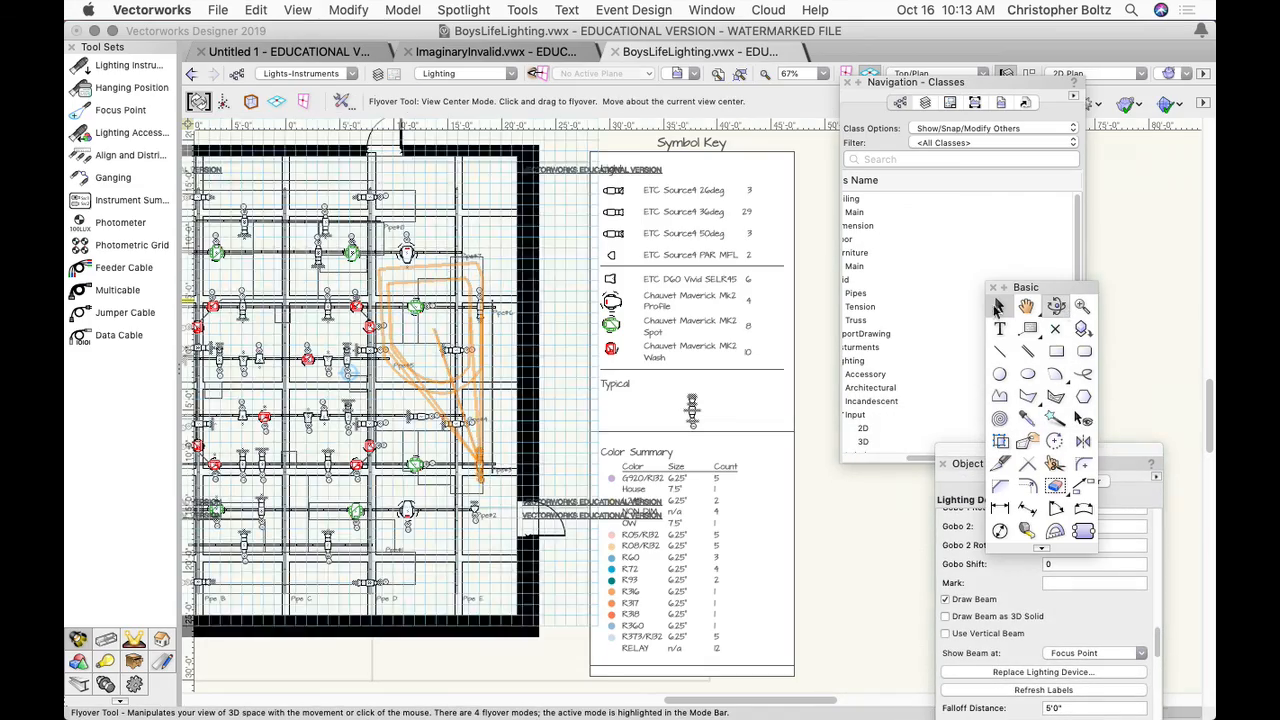
{"action": "left_click_drag", "start_coordinate": [446, 443], "coordinate": [438, 158]}
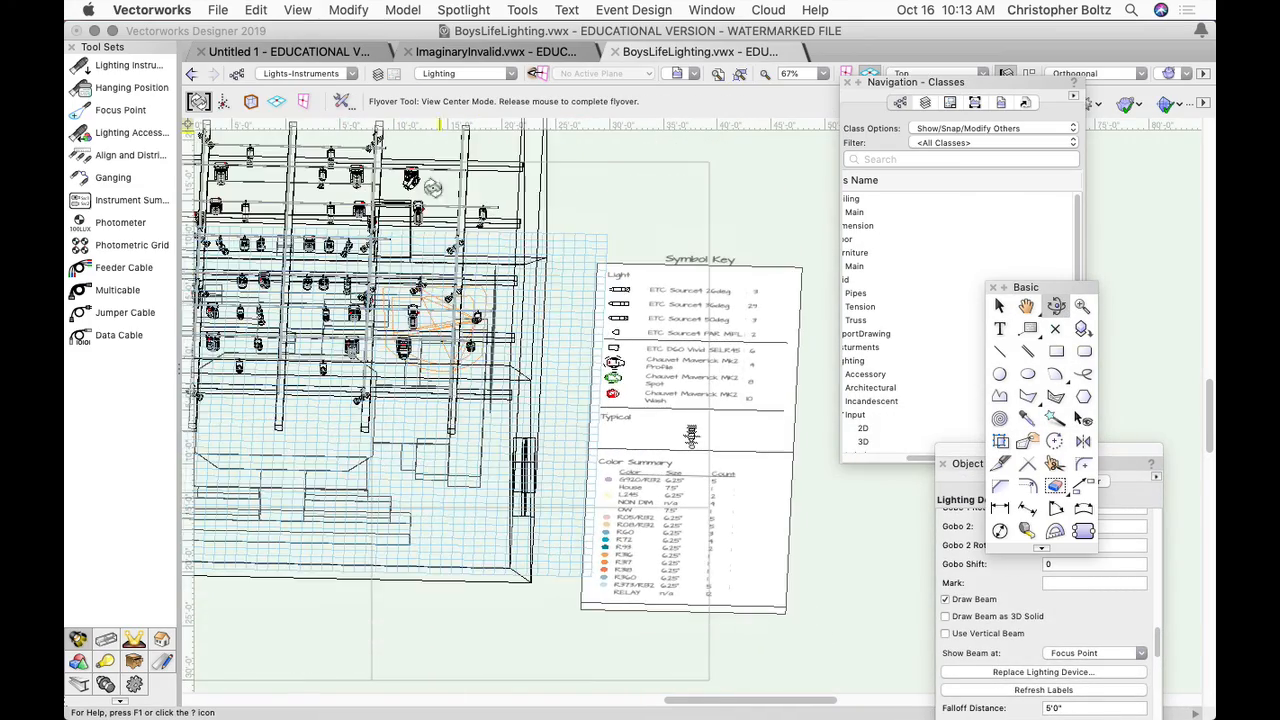
{"action": "left_click_drag", "start_coordinate": [484, 436], "coordinate": [435, 290]}
{"action": "left_click_drag", "start_coordinate": [690, 447], "coordinate": [593, 318]}
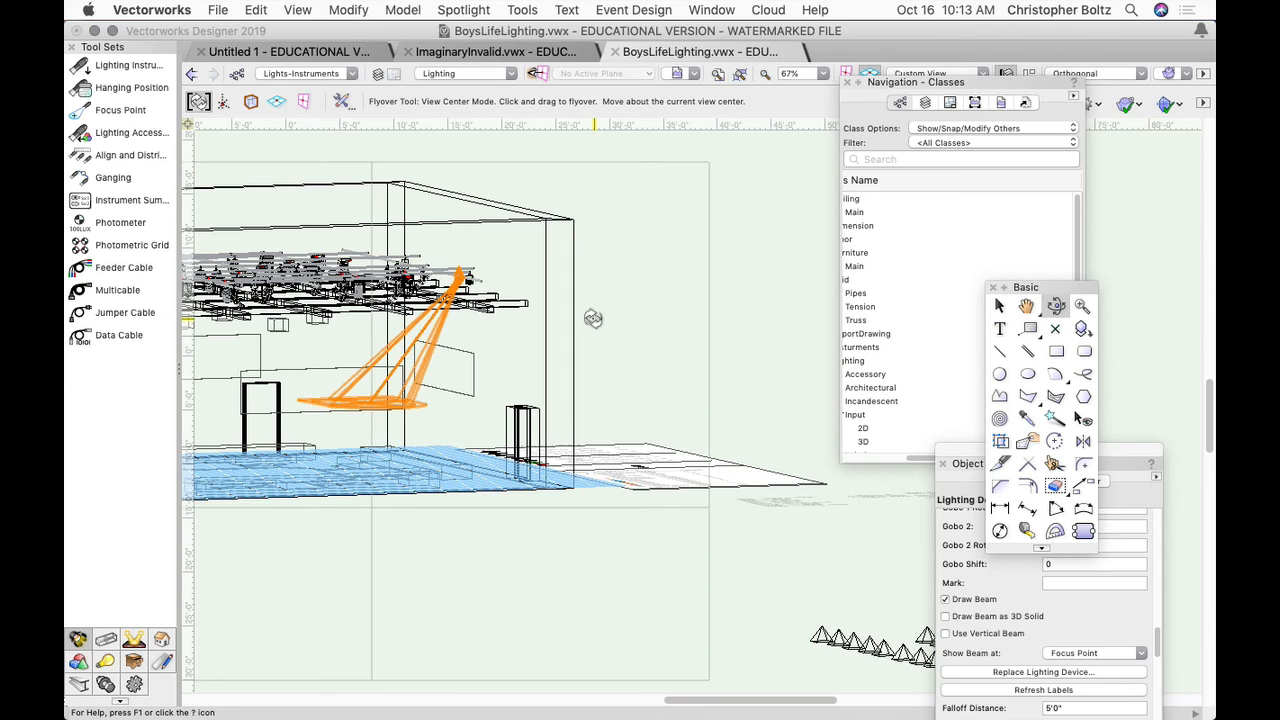
{"action": "left_click_drag", "start_coordinate": [593, 318], "coordinate": [667, 448]}
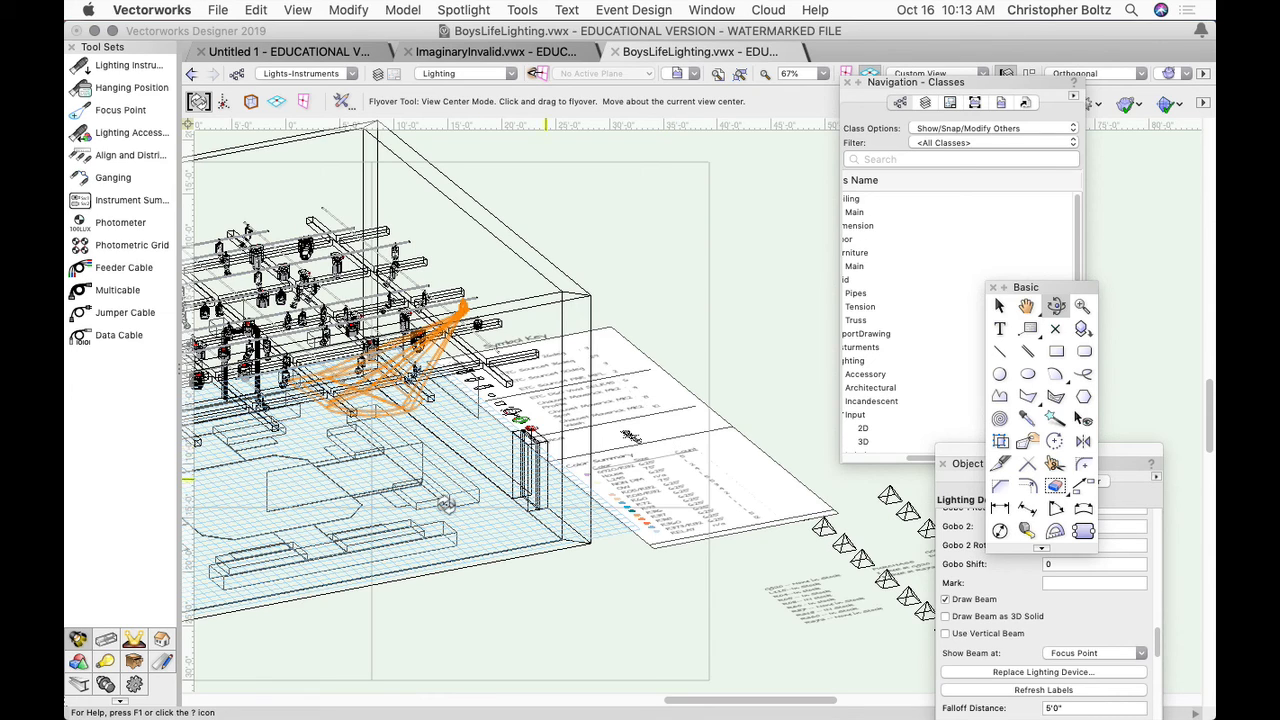
{"action": "left_click_drag", "start_coordinate": [361, 532], "coordinate": [760, 421]}
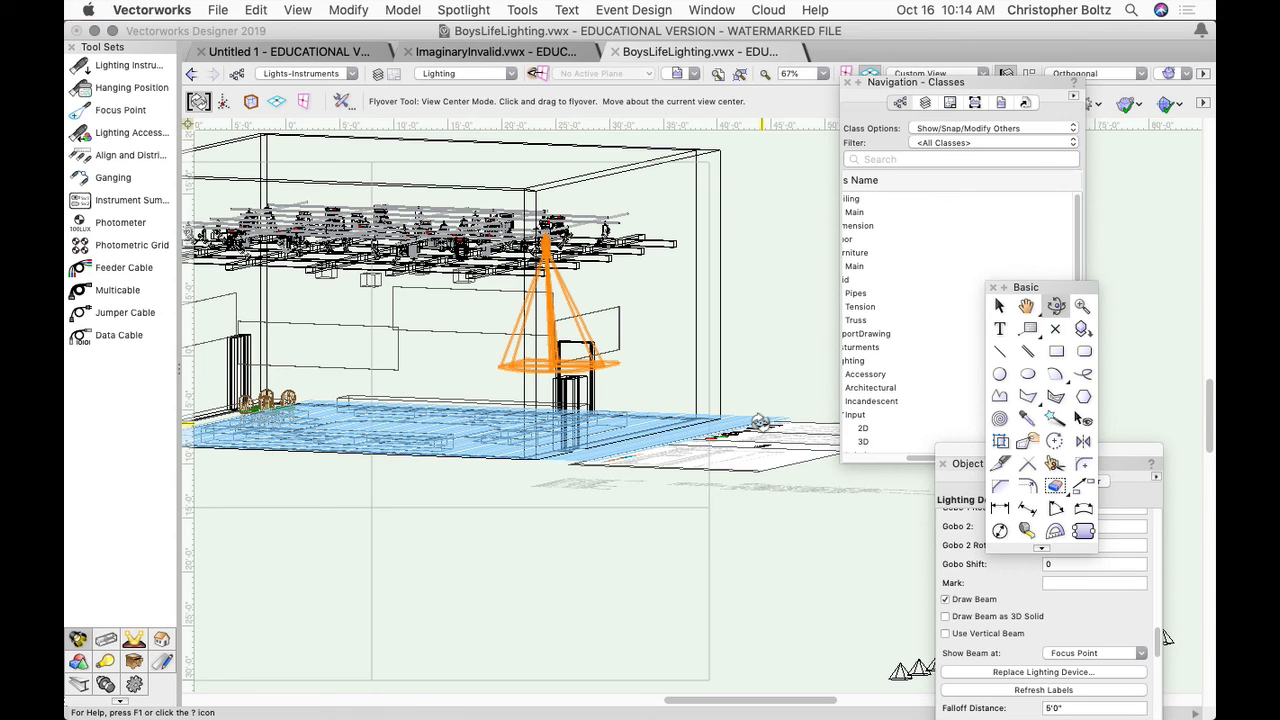
{"action": "left_click_drag", "start_coordinate": [548, 397], "coordinate": [544, 534]}
Turn on the ETC Source4 36deg whose beam is drawn, and return to Top/Plan view
{"action": "key", "text": "x"}
{"action": "scroll", "coordinate": [544, 534], "scroll_direction": "up", "scroll_amount": 3}
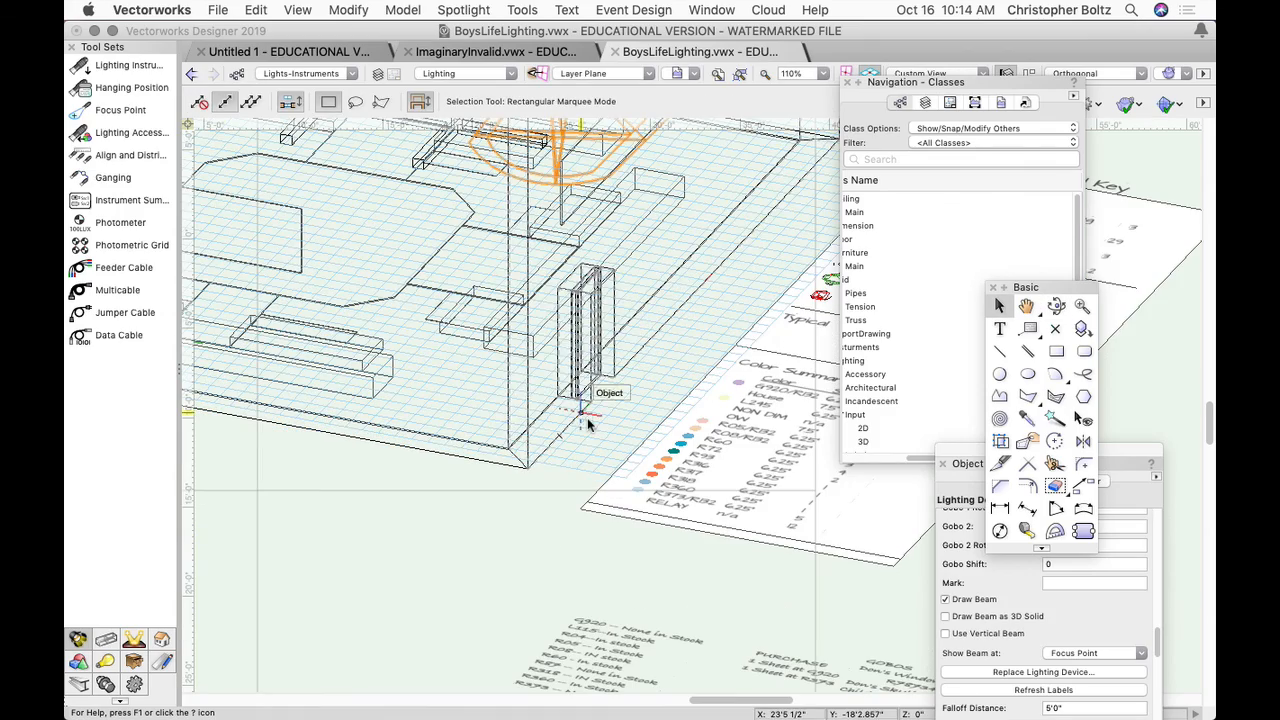
{"action": "middle_click_drag", "start_coordinate": [623, 143], "coordinate": [611, 368]}
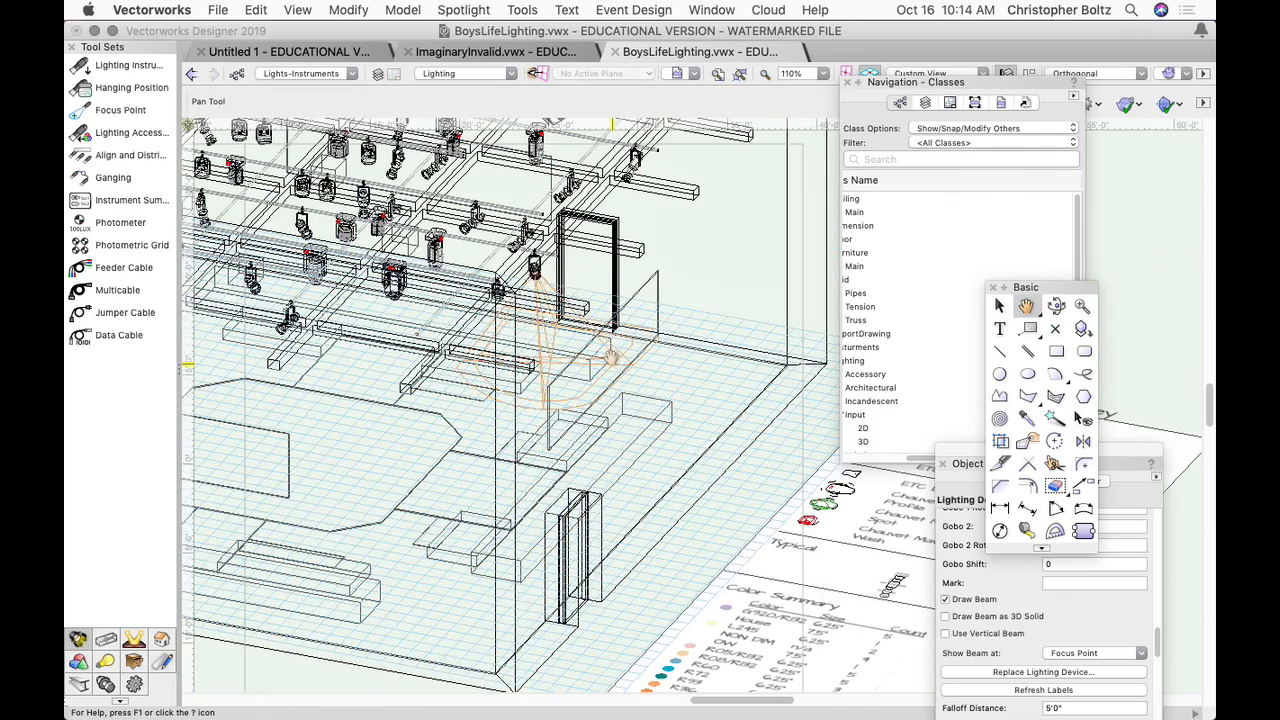
{"action": "left_click", "coordinate": [535, 265], "text": "ctrl"}
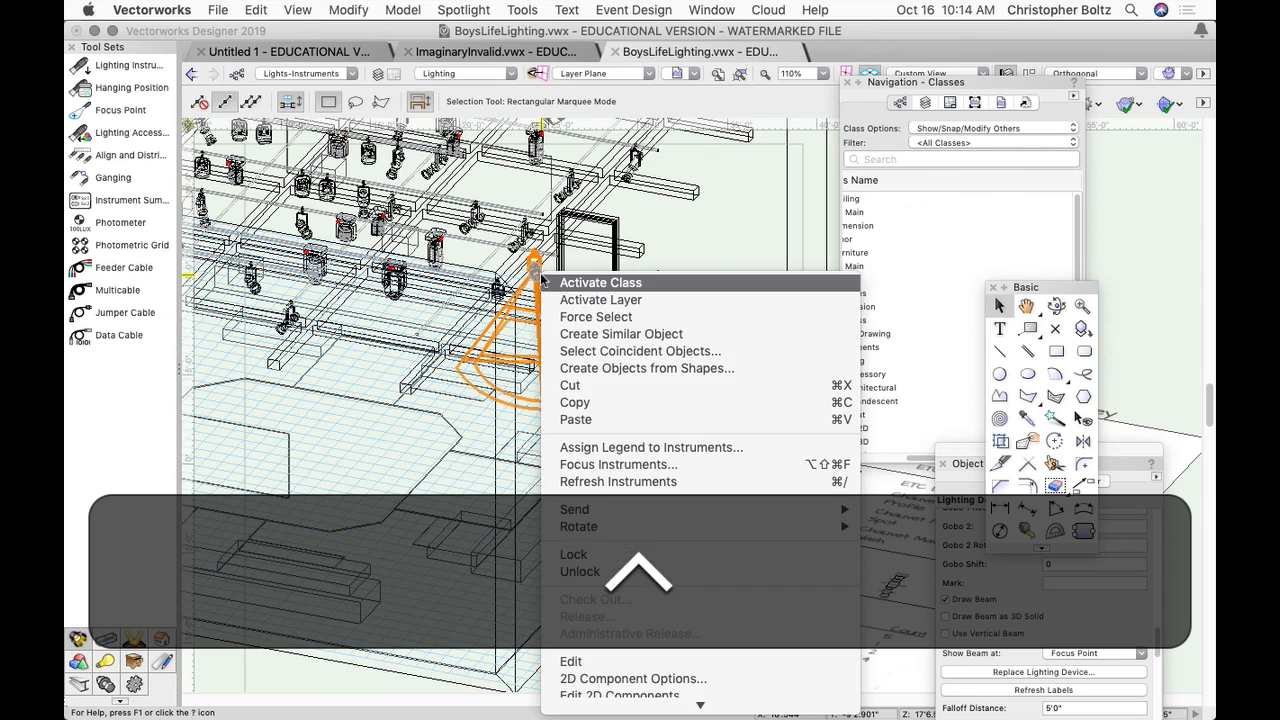
{"action": "scroll", "coordinate": [605, 437], "scroll_direction": "down", "scroll_amount": 3}
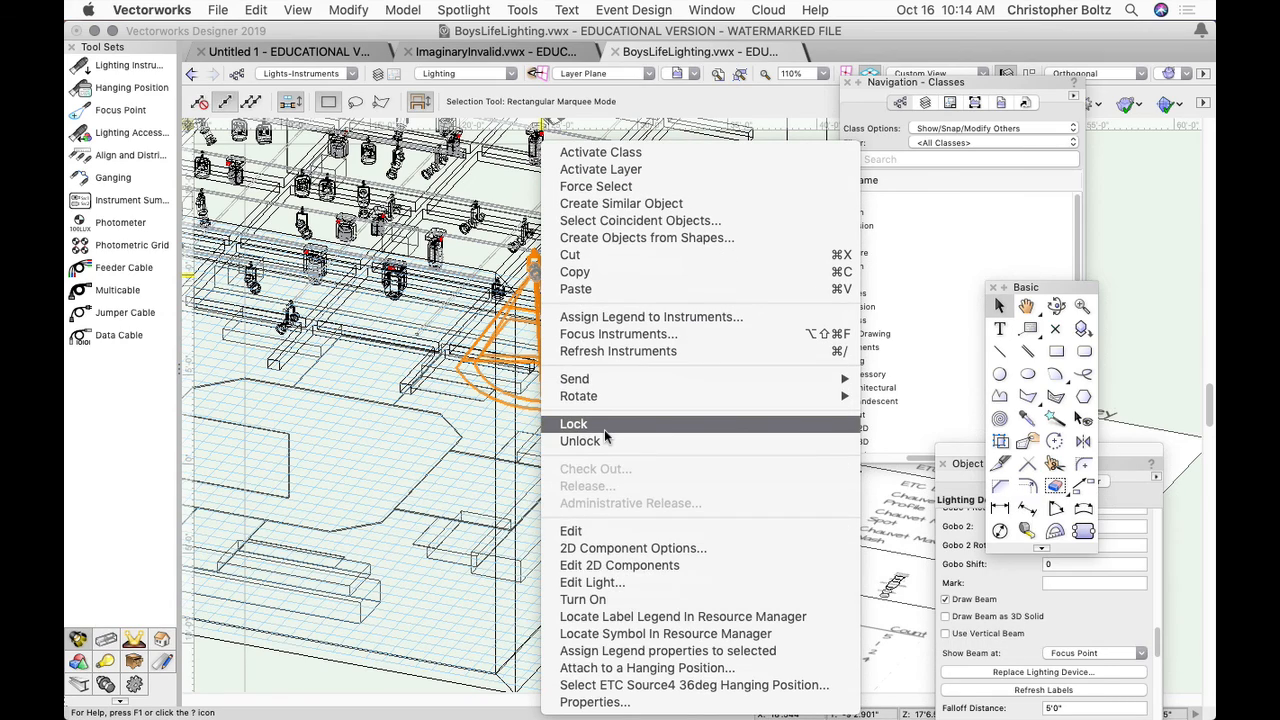
{"action": "left_click", "coordinate": [599, 597]}
{"action": "key", "text": "super+5"}
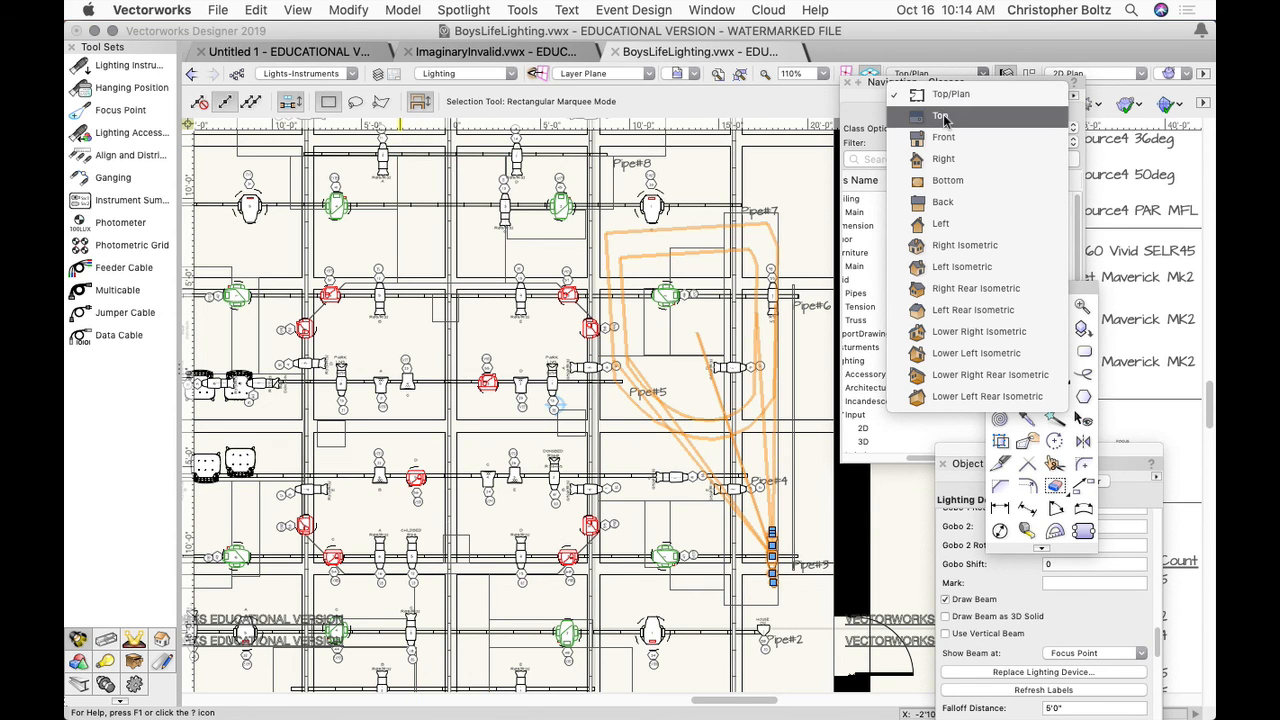
Switch to the Top view and render the lighting rig so the instrument's light shows on the stage
{"action": "left_click", "coordinate": [940, 115]}
{"action": "left_click", "coordinate": [298, 10]}
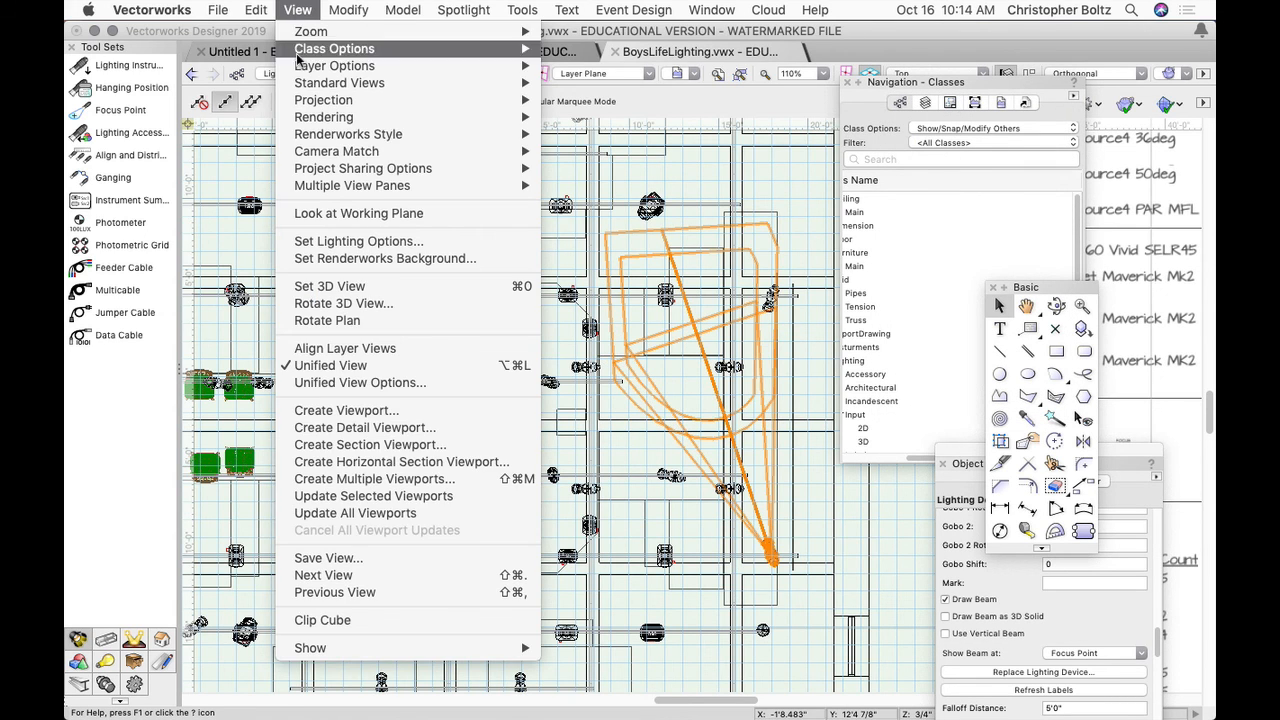
{"action": "mouse_move", "coordinate": [296, 170]}
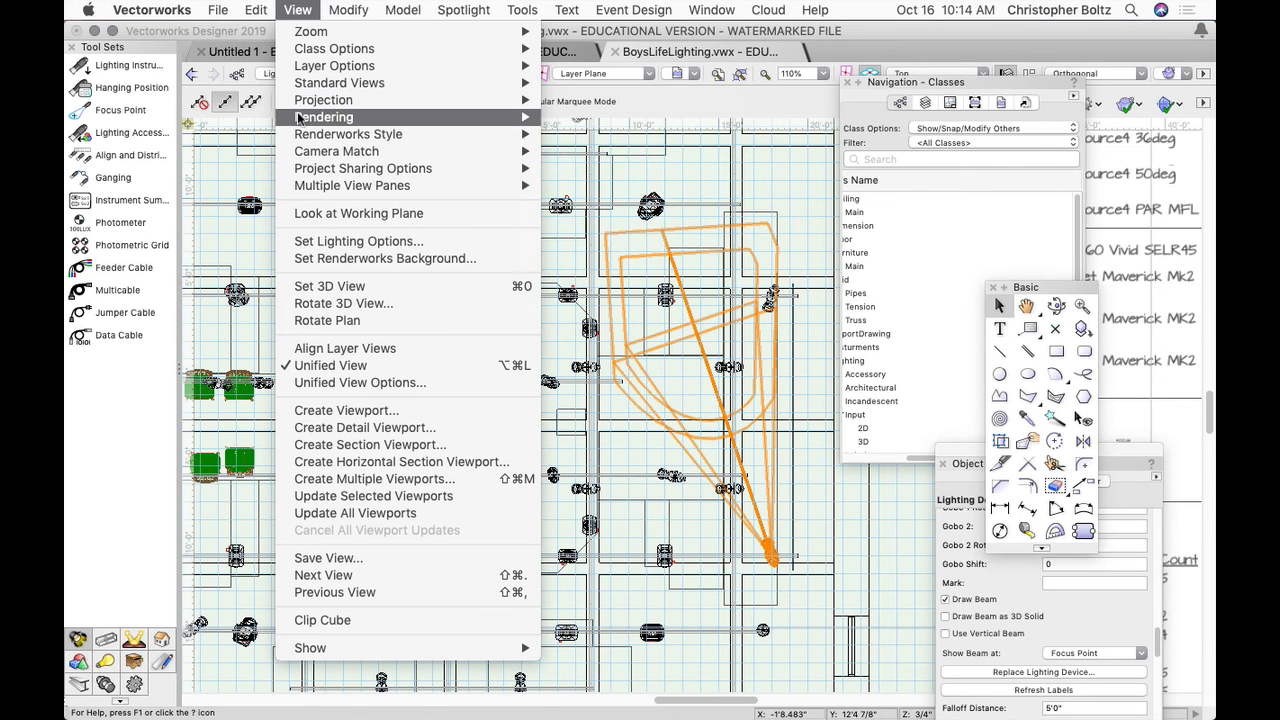
{"action": "mouse_move", "coordinate": [300, 118]}
{"action": "left_click", "coordinate": [690, 253]}
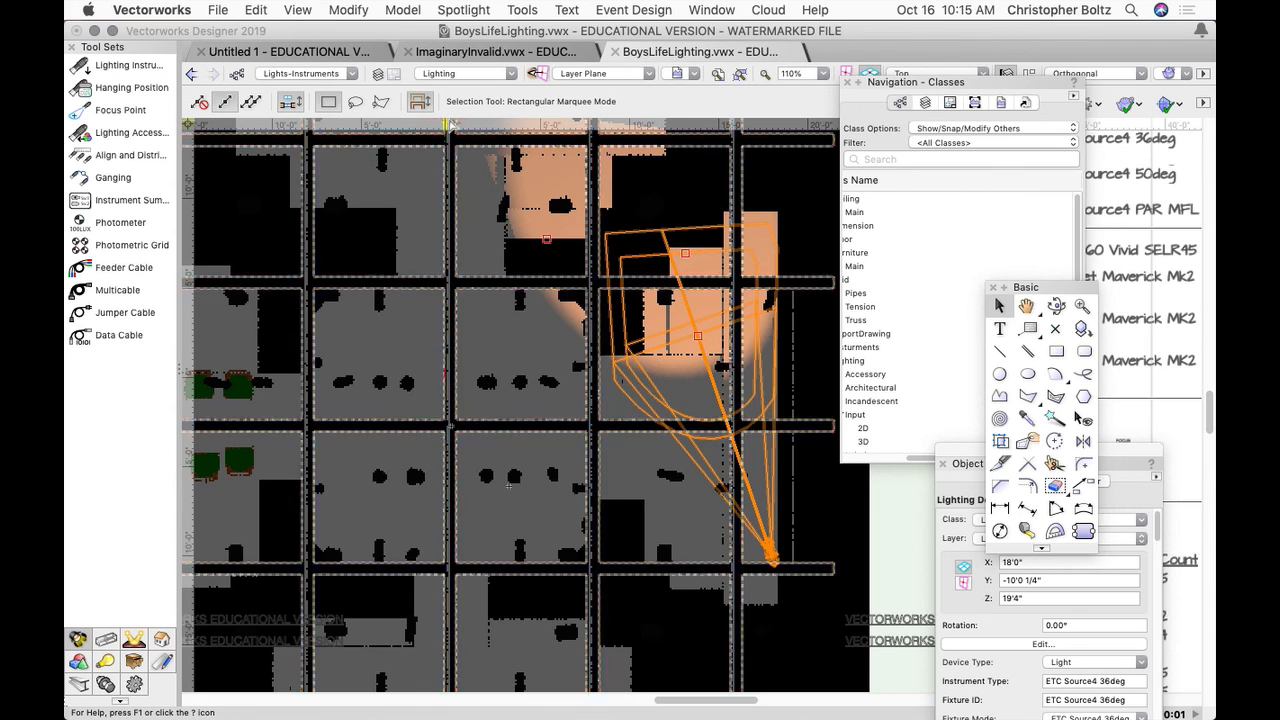
Orbit the rendered model to examine the light from the ETC Source4 36deg, and return to Top/Plan view
{"action": "left_click", "coordinate": [1056, 305]}
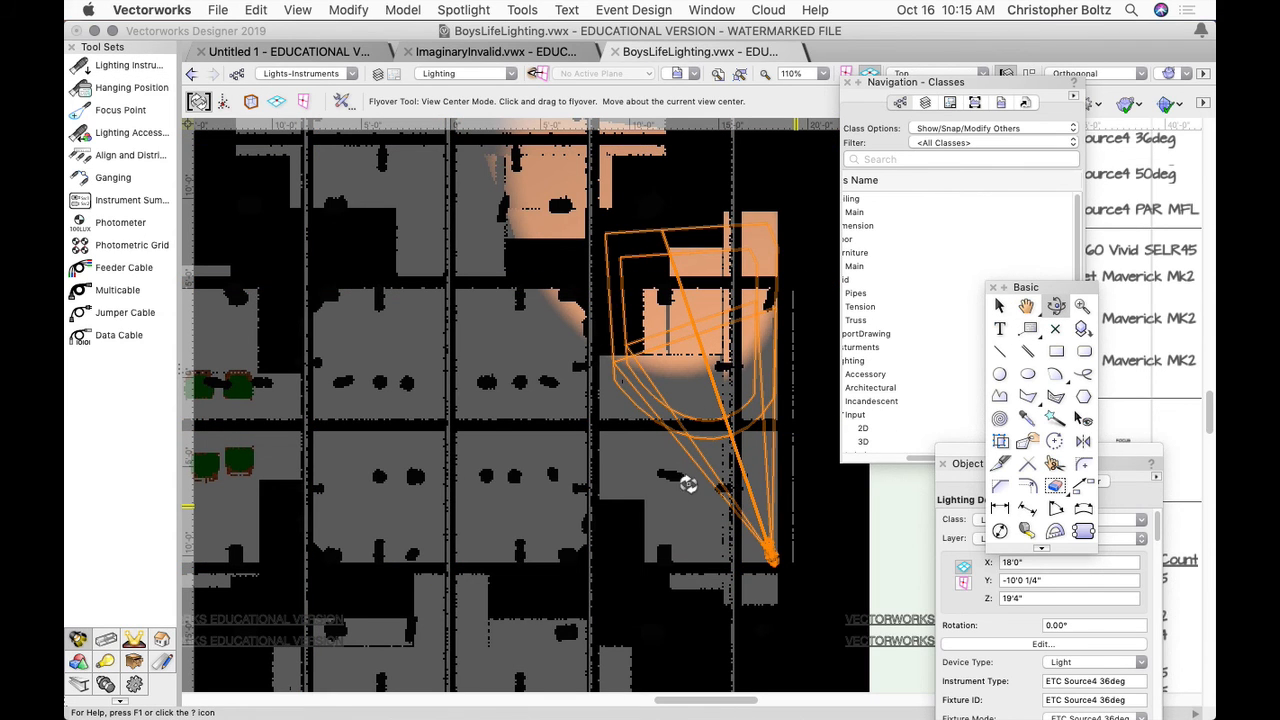
{"action": "left_click_drag", "start_coordinate": [686, 474], "coordinate": [714, 518]}
{"action": "left_click_drag", "start_coordinate": [737, 566], "coordinate": [685, 552]}
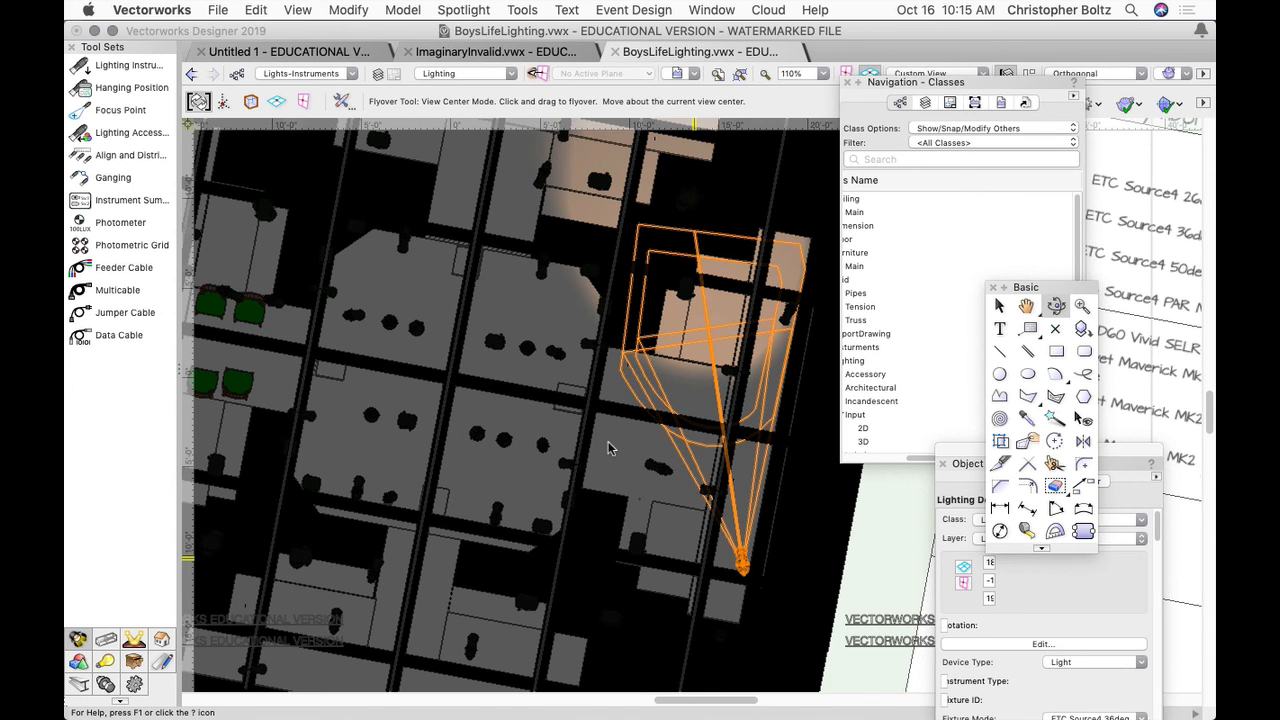
{"action": "key", "text": "super+5"}
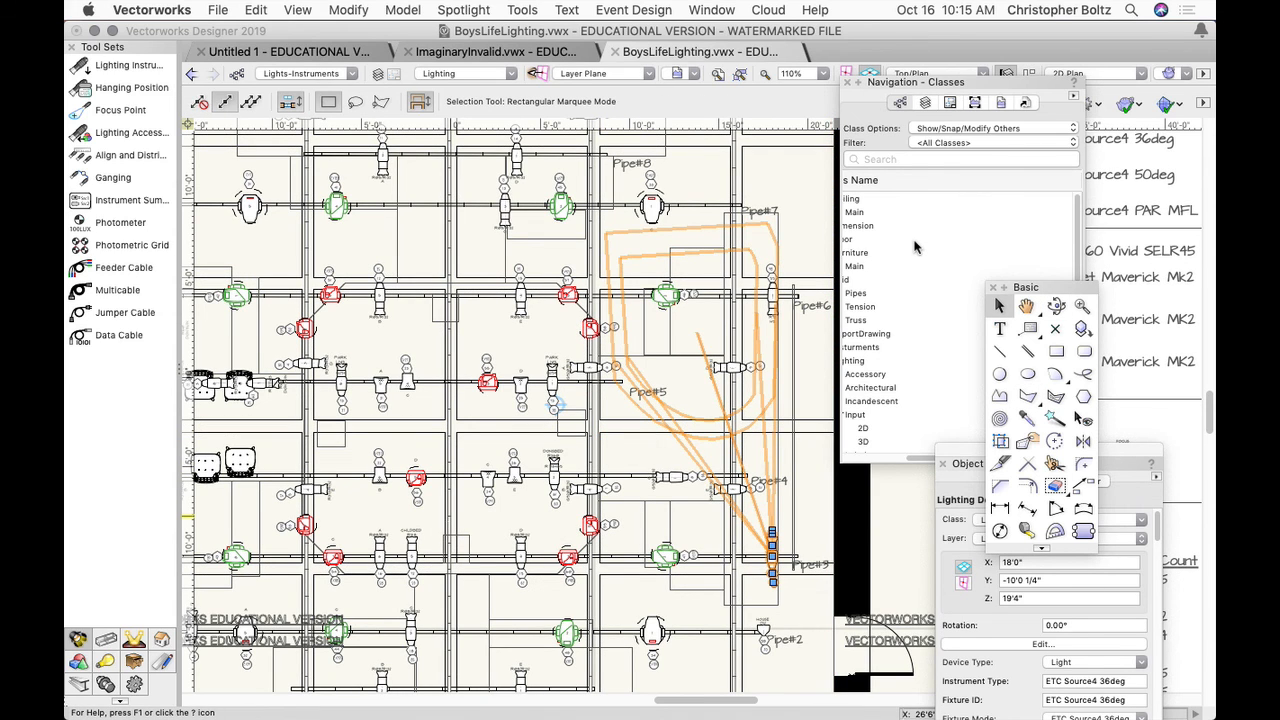
Make the Lights-FocusPoints class visible
{"action": "scroll", "coordinate": [913, 247], "scroll_direction": "left", "scroll_amount": 2}
{"action": "scroll", "coordinate": [913, 250], "scroll_direction": "down", "scroll_amount": 7}
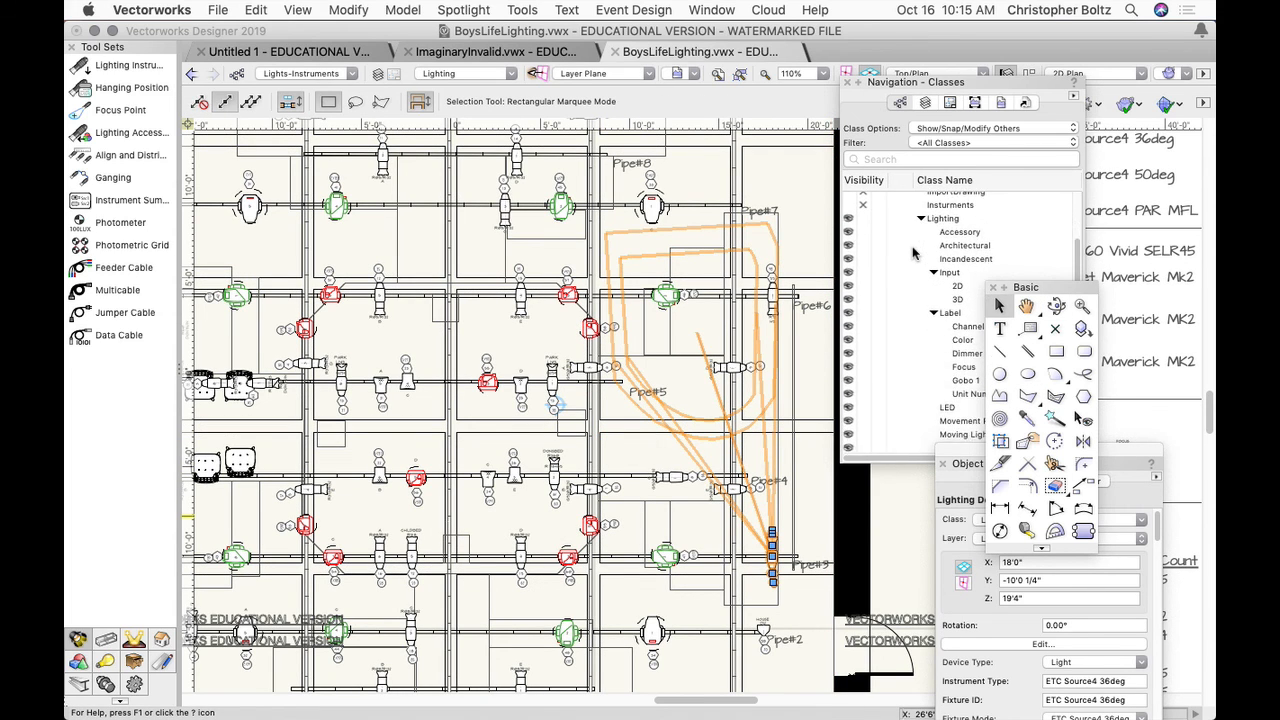
{"action": "scroll", "coordinate": [913, 253], "scroll_direction": "down", "scroll_amount": 8}
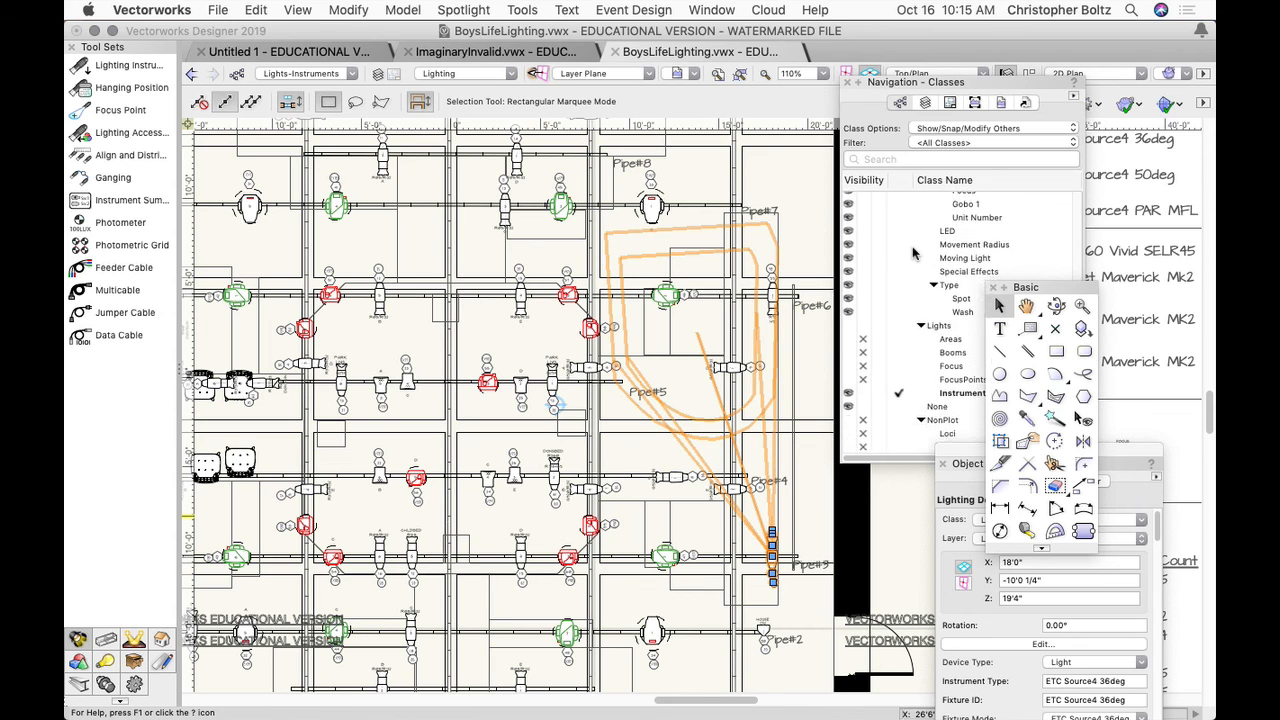
{"action": "scroll", "coordinate": [913, 253], "scroll_direction": "down", "scroll_amount": 3}
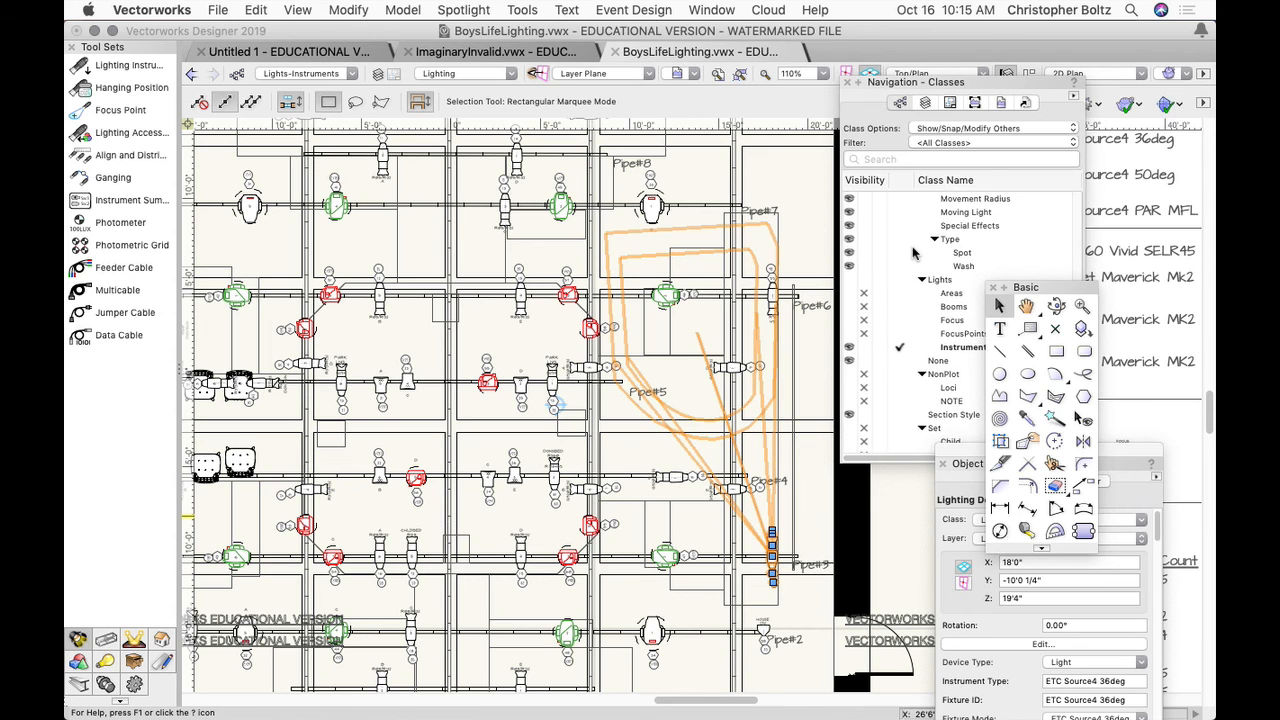
{"action": "left_click", "coordinate": [849, 334]}
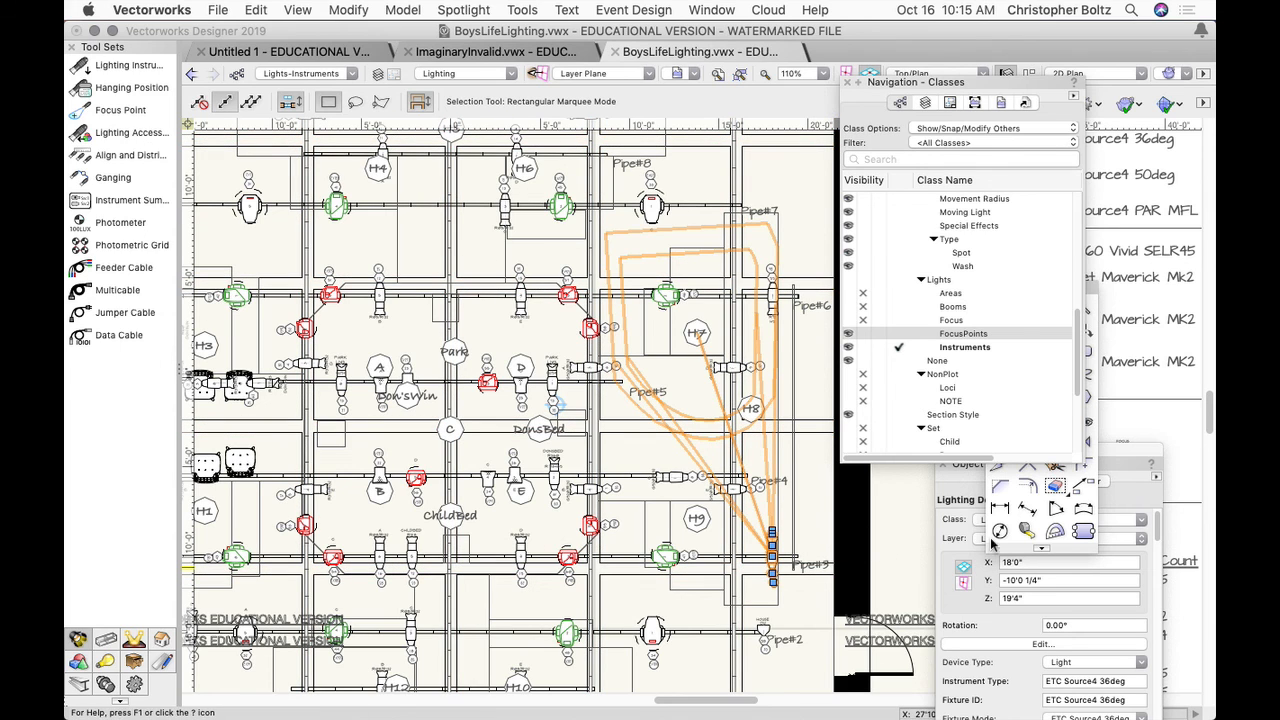
View the rig in 3D at an angle, select focus point H7 within the drawn beam, and inspect its Object Info settings
{"action": "left_click", "coordinate": [1094, 284]}
{"action": "left_click", "coordinate": [1056, 305]}
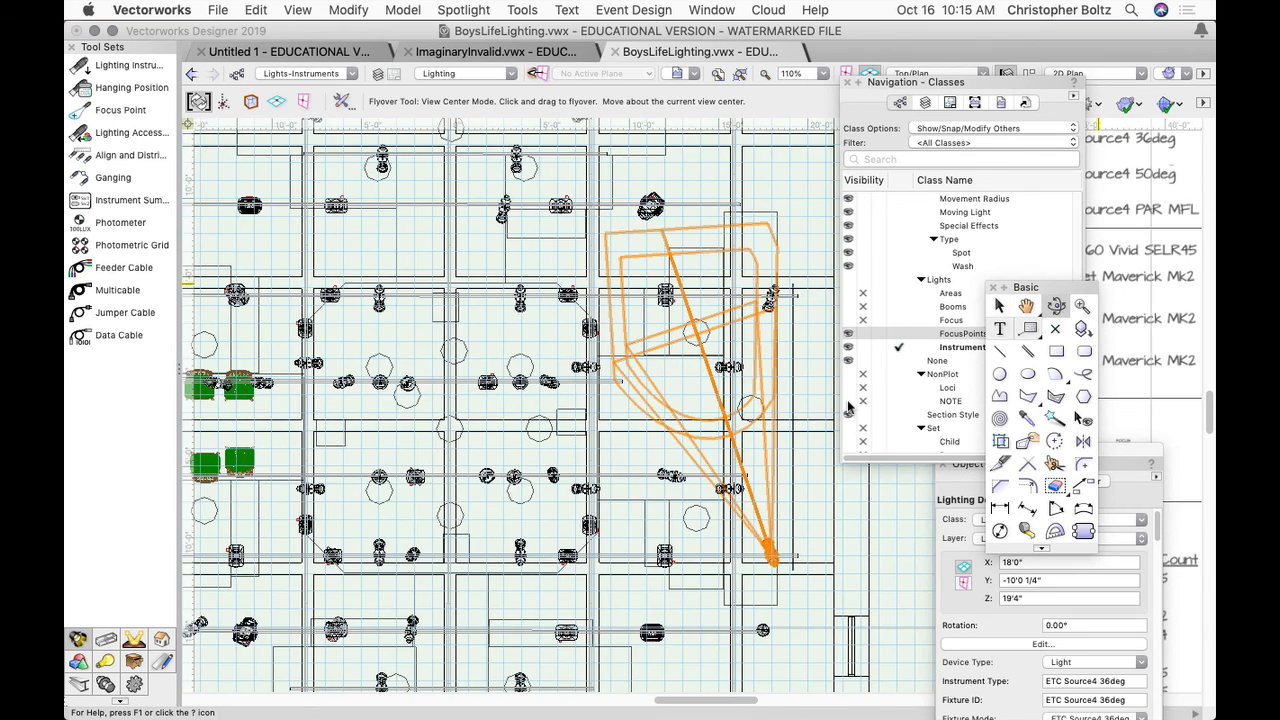
{"action": "mouse_move", "coordinate": [633, 569]}
{"action": "left_mouse_down"}
{"action": "mouse_move", "coordinate": [605, 425]}
{"action": "mouse_move", "coordinate": [479, 372]}
{"action": "mouse_move", "coordinate": [376, 282]}
{"action": "mouse_move", "coordinate": [580, 396]}
{"action": "mouse_move", "coordinate": [670, 475]}
{"action": "left_mouse_up"}
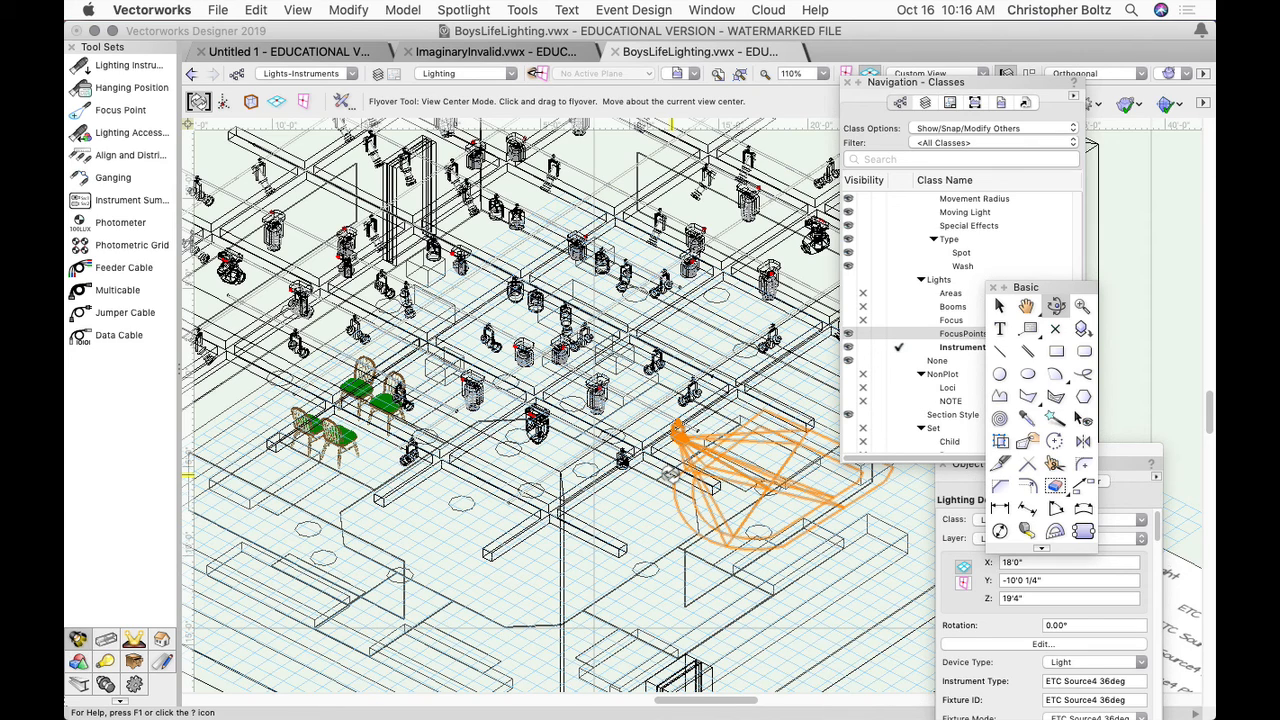
{"action": "key", "text": "x"}
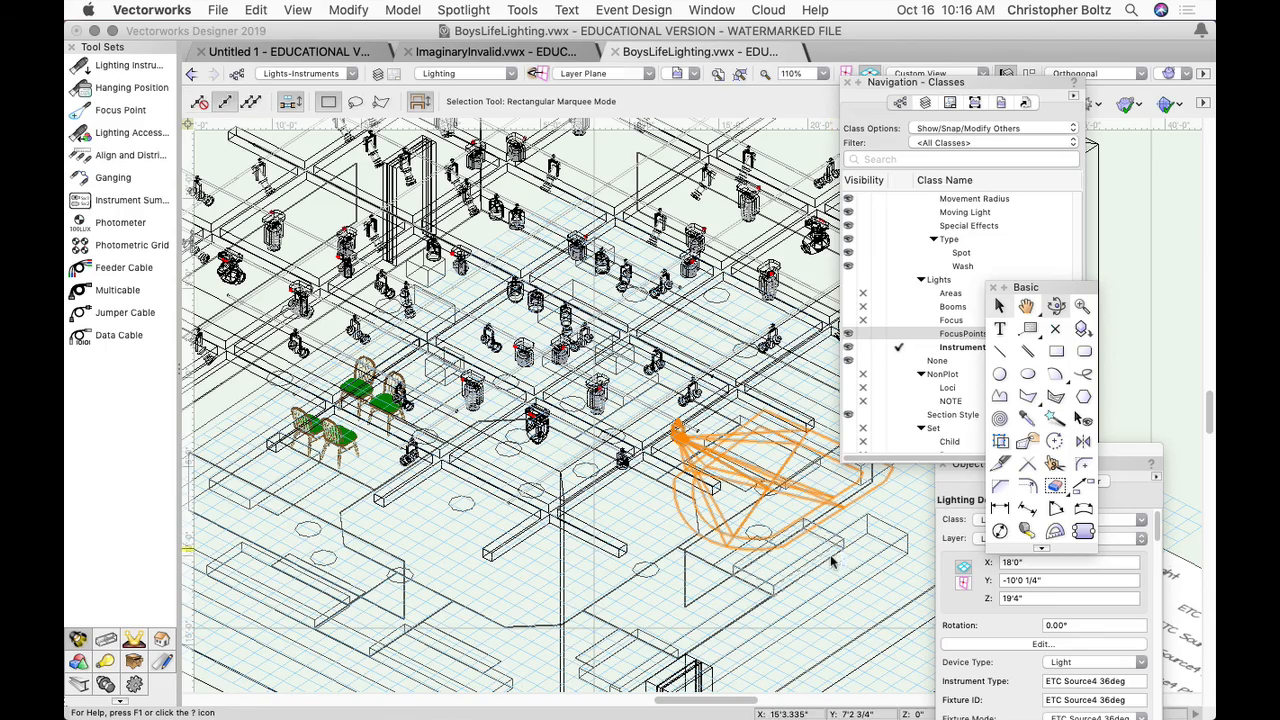
{"action": "scroll", "coordinate": [781, 510], "scroll_direction": "up", "scroll_amount": 6}
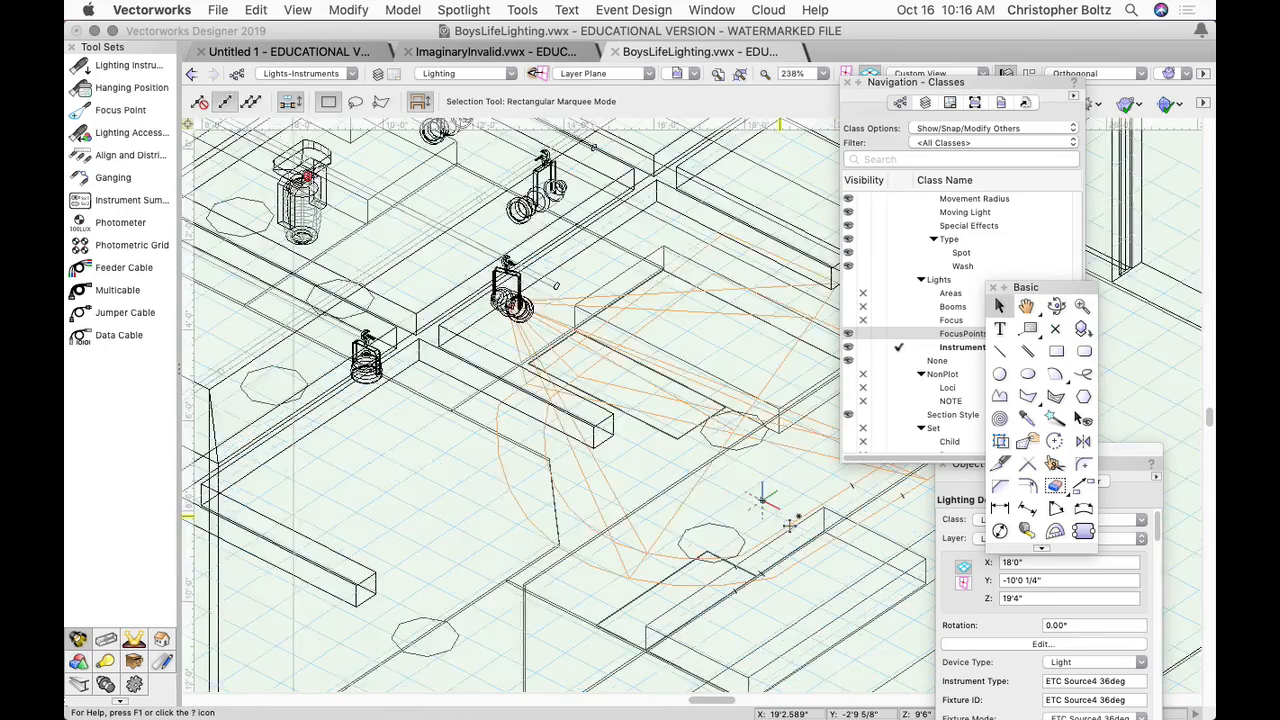
{"action": "left_click", "coordinate": [727, 405]}
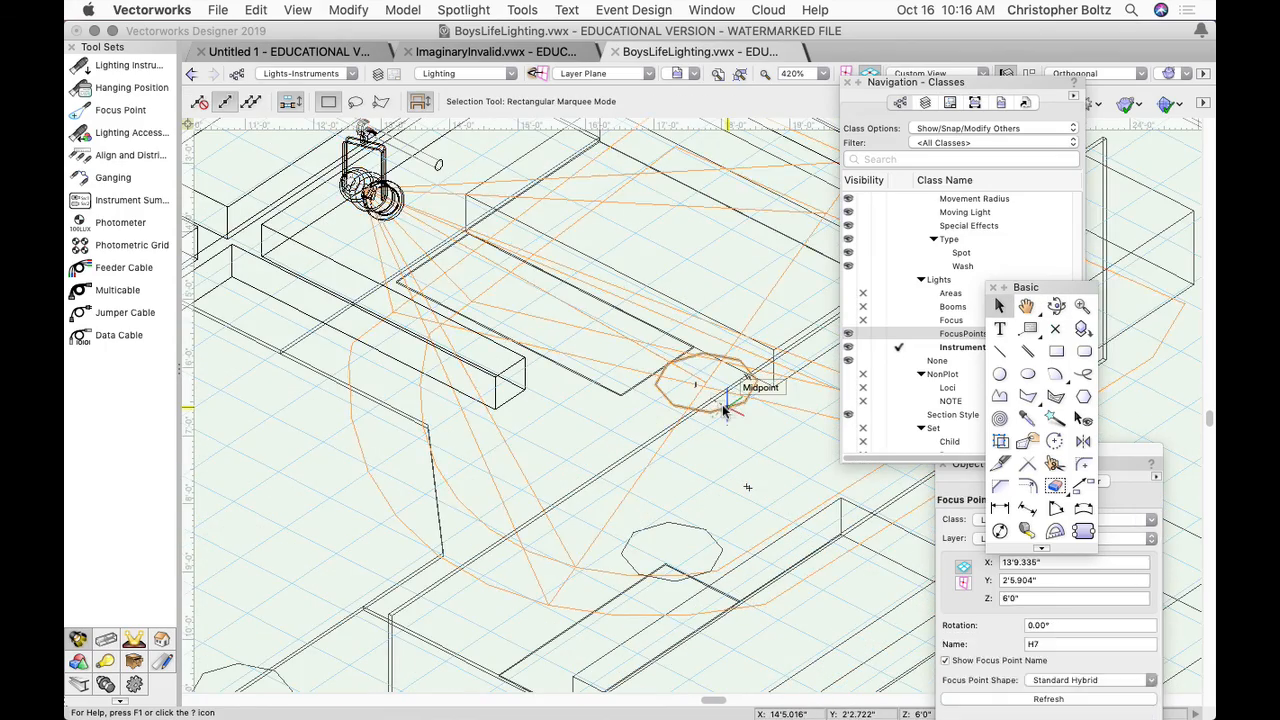
{"action": "left_click", "coordinate": [1127, 452]}
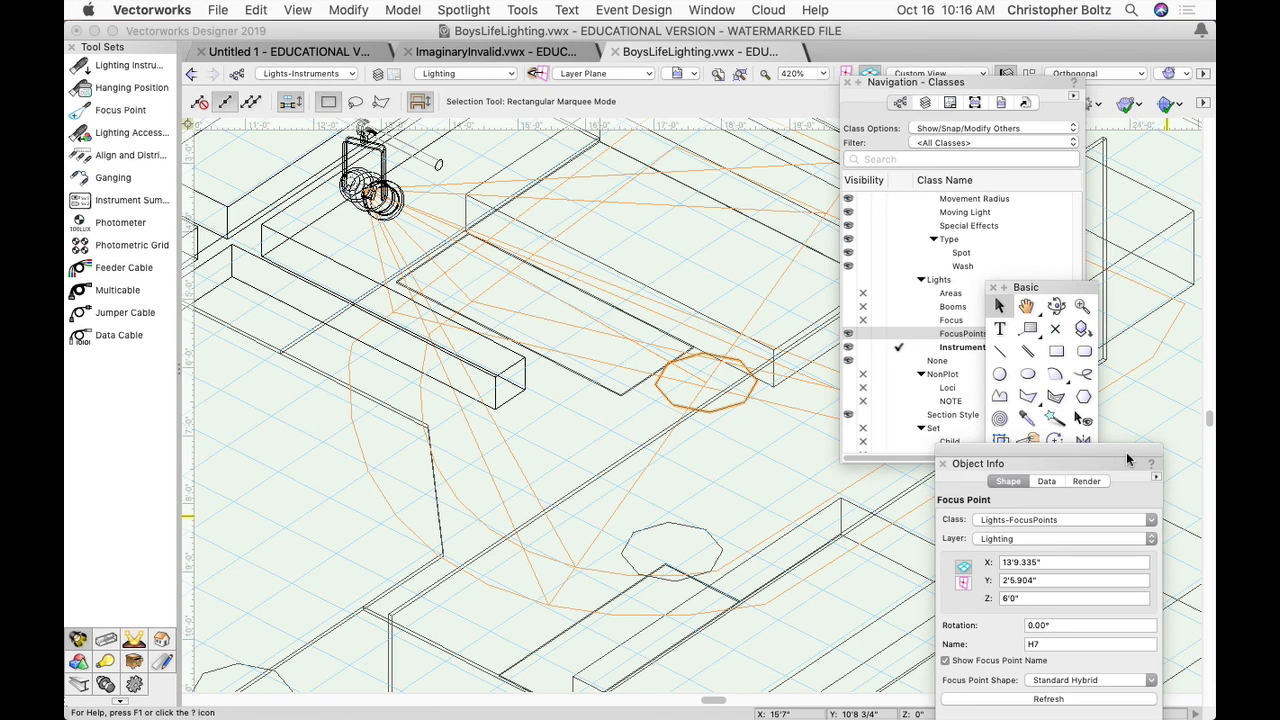
Switch to the display settings in System Preferences
{"action": "key", "text": "super+Tab"}
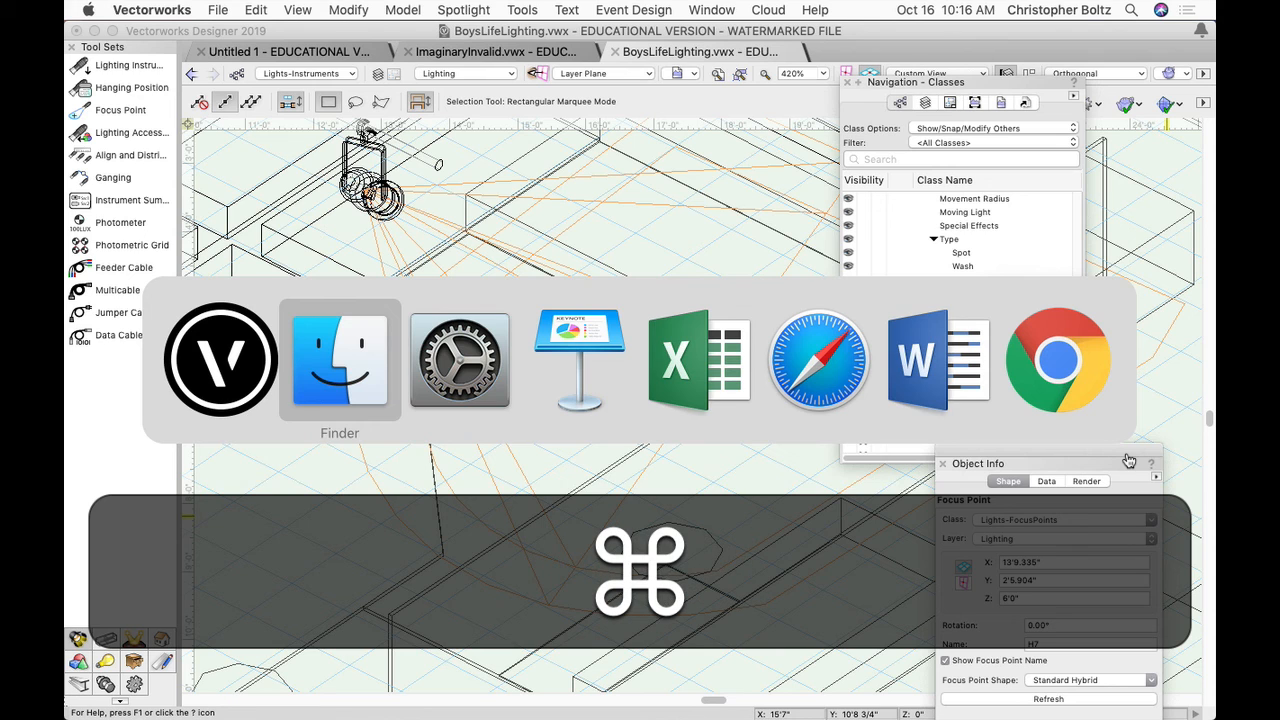
{"action": "key", "text": "super+Tab"}
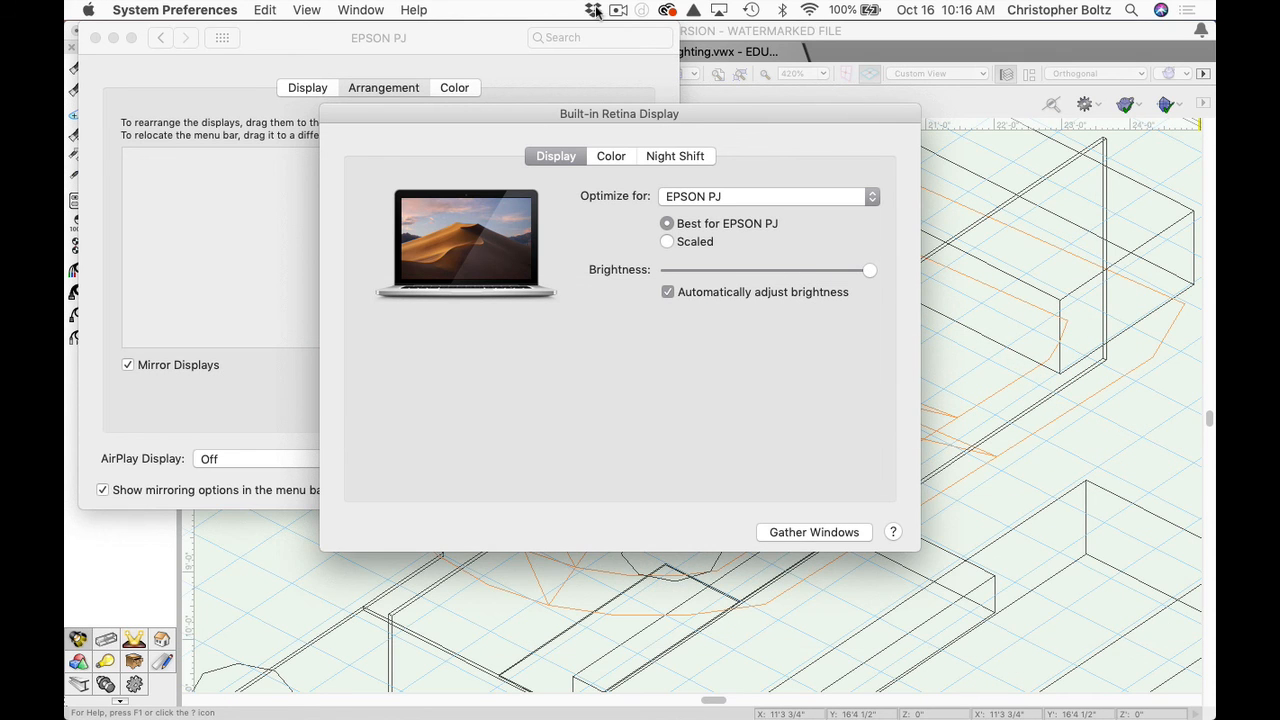